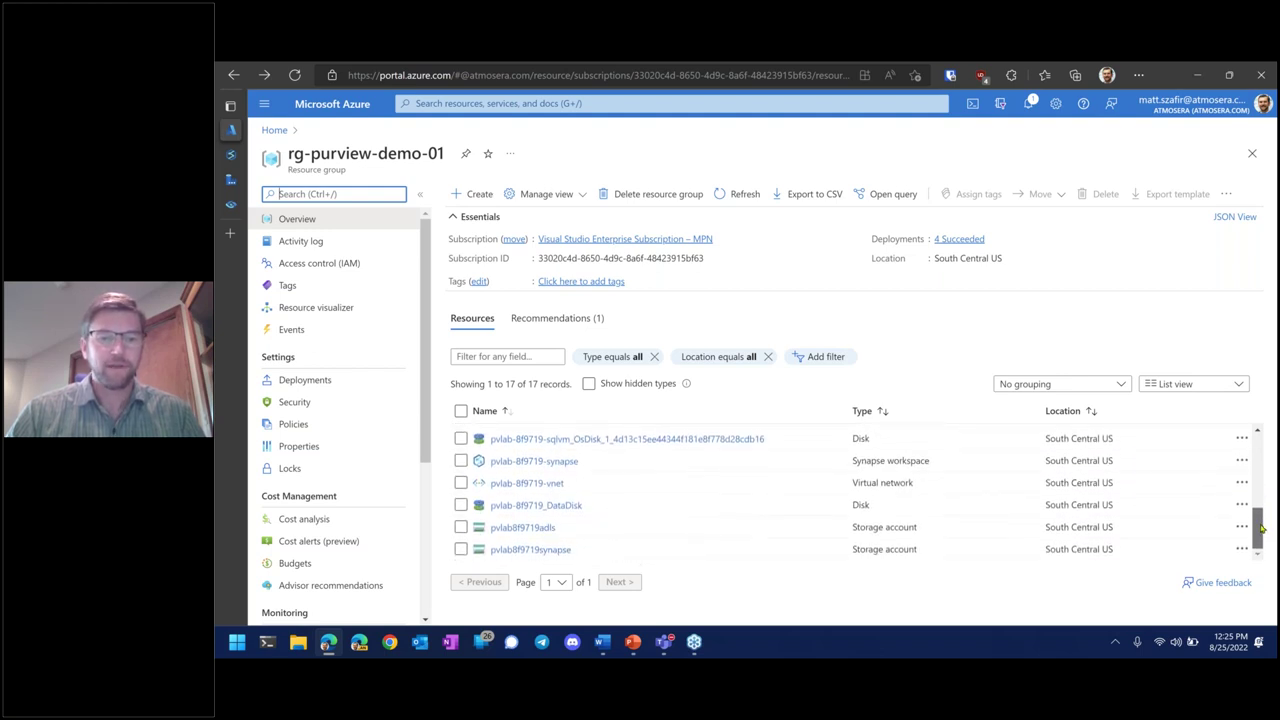
Open the pv-demo-01 Purview account from rg-purview-demo-01 and show its governance portal Data catalog home
drag(1260, 520, 1260, 446)
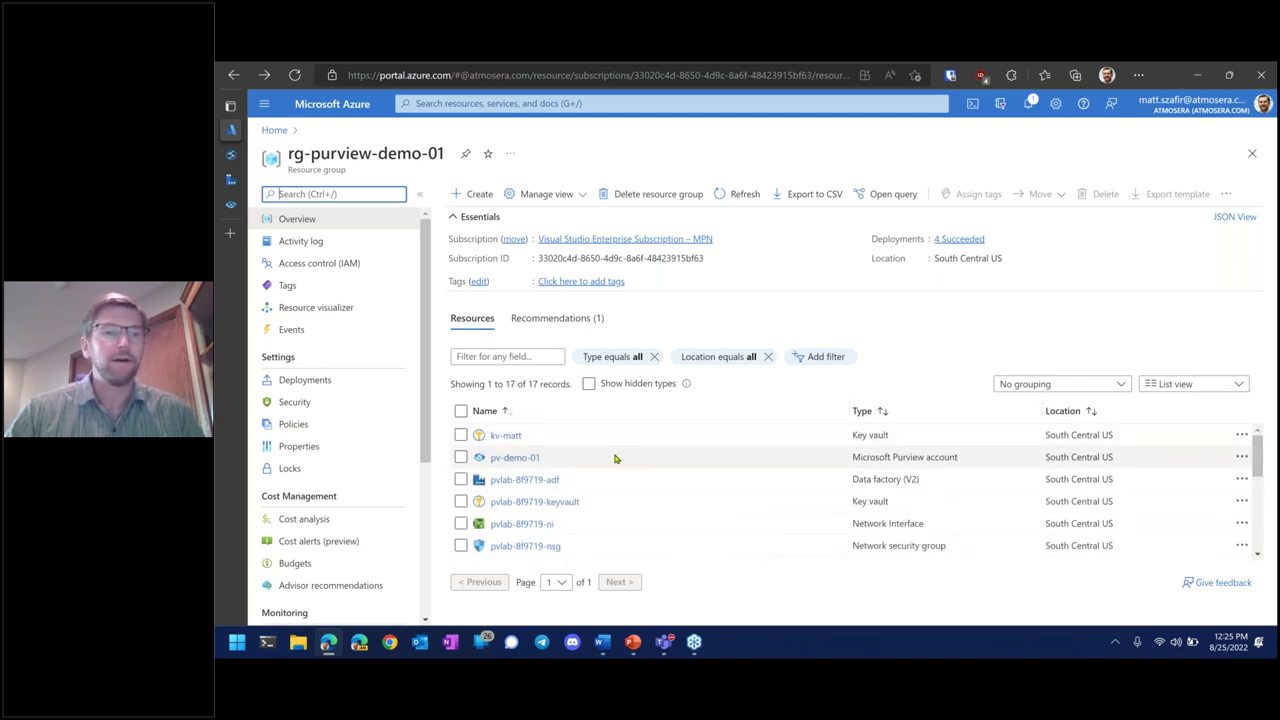
click(514, 459)
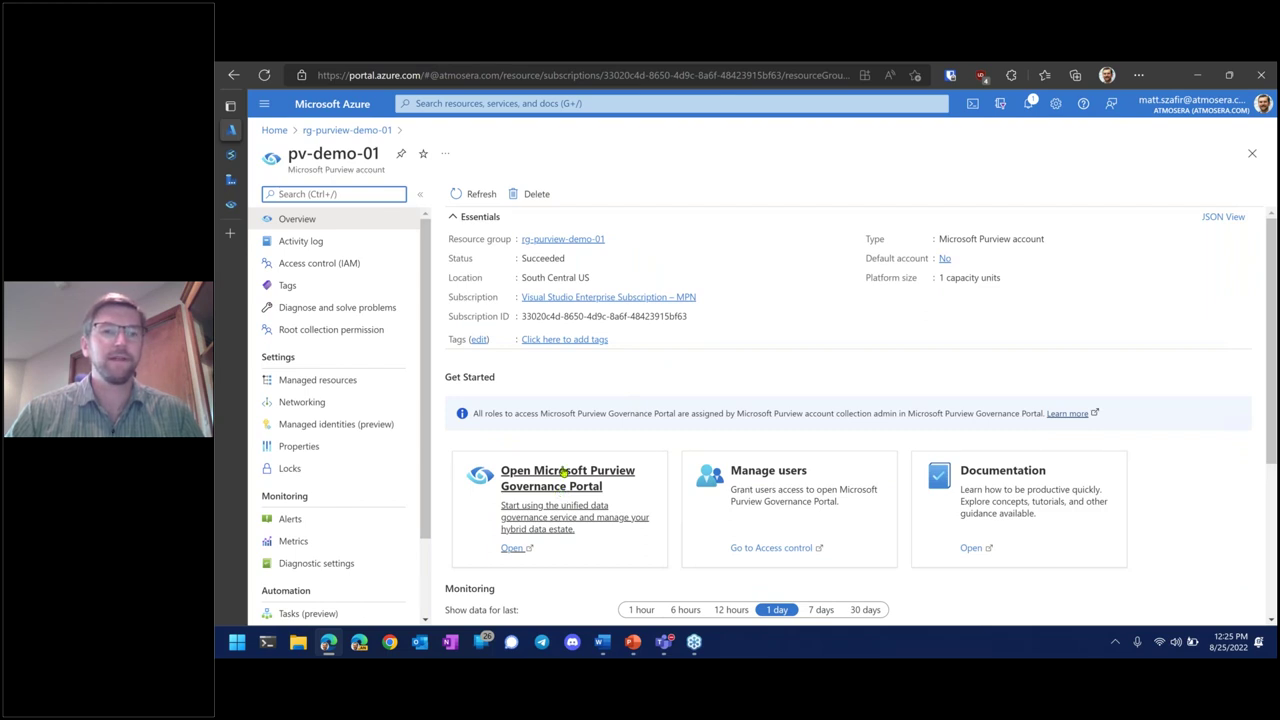
mouse_move(230, 129)
click(240, 204)
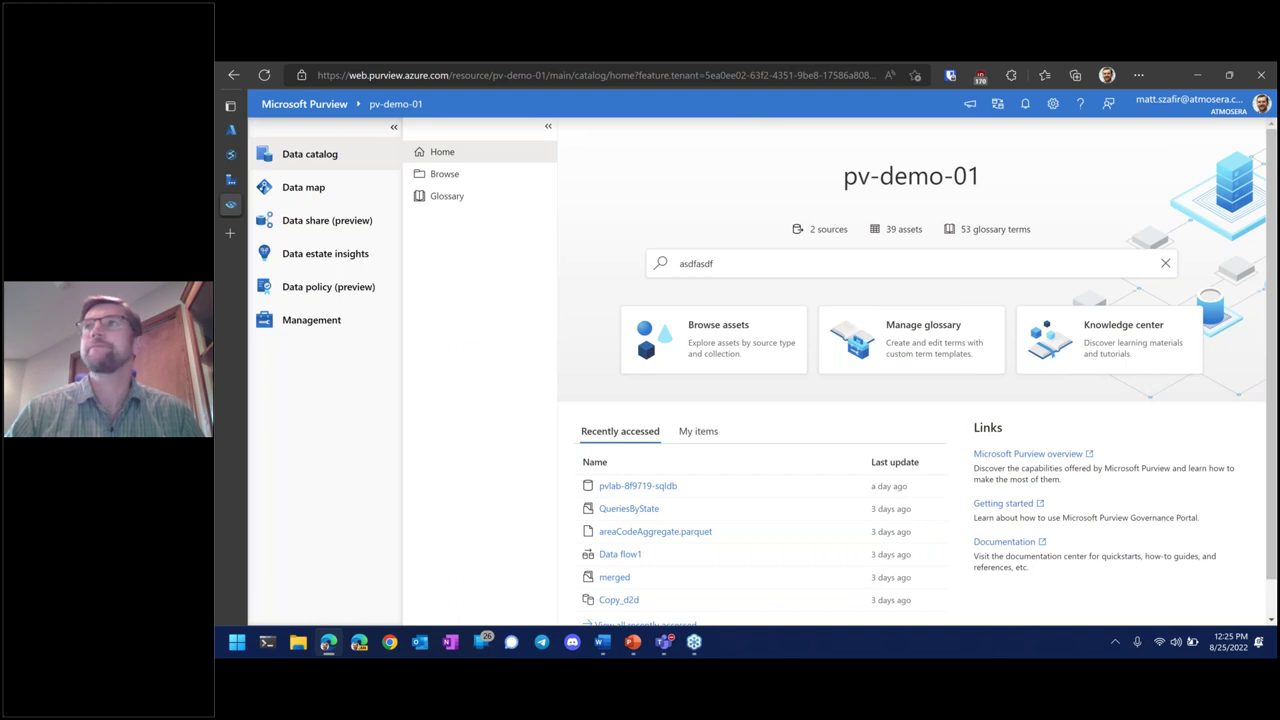
Bring the atmosera 'HANDS ON' presentation slide on screen in place of the Purview portal
key(alt+Tab)
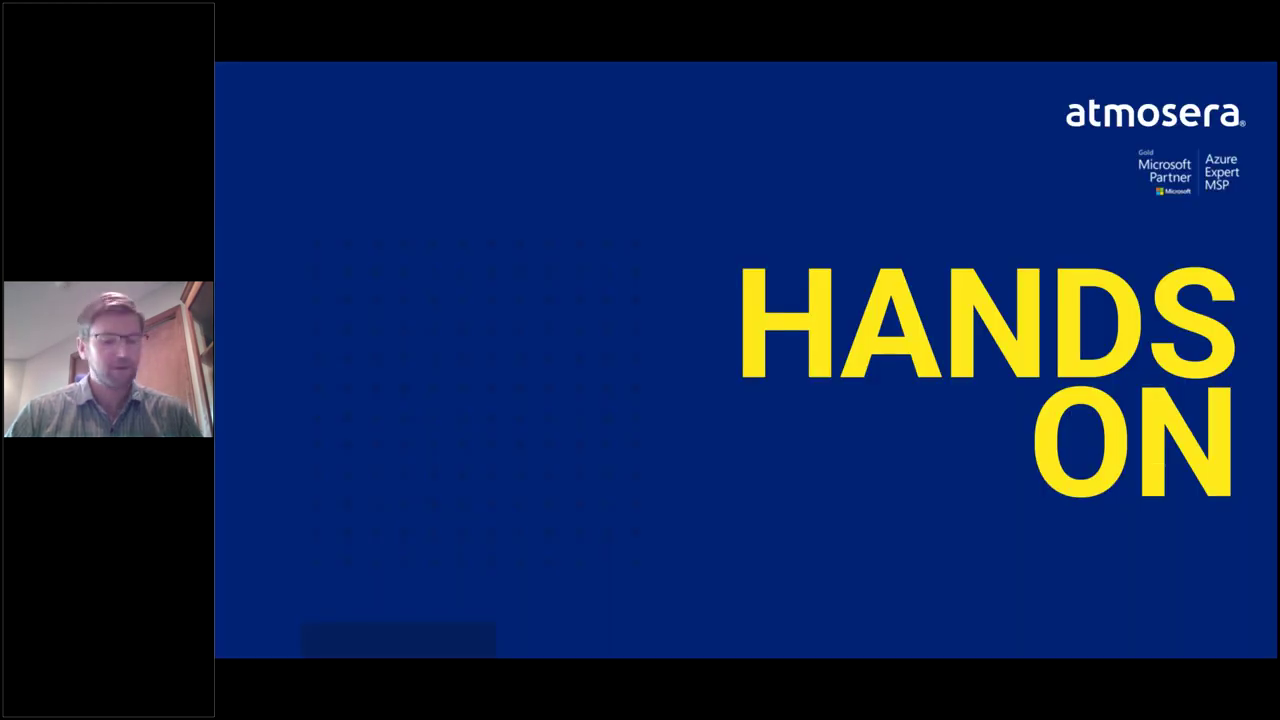
Return to the pv-demo-01 Data catalog home showing 2 sources and 39 assets
key(alt+Tab)
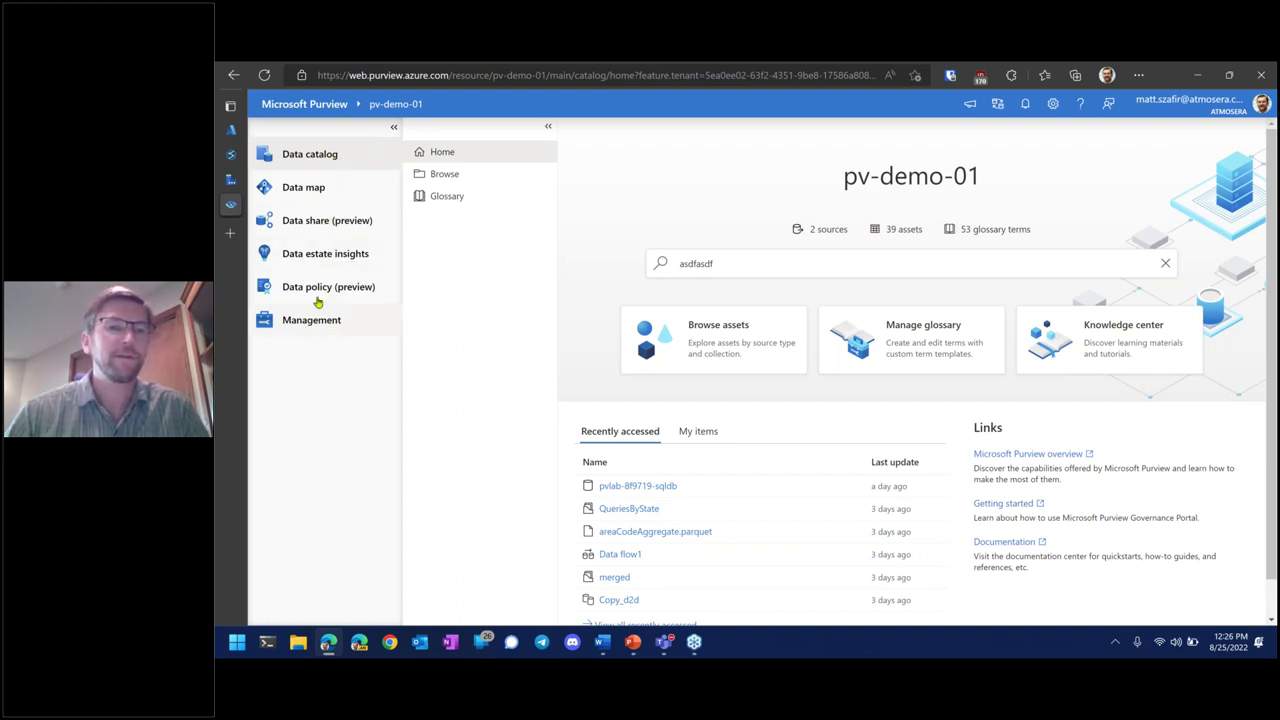
Show the Data map Sources view with pv-demo-01, Contoso, Azure SQL Database and Data Lake Storage, recentred
click(330, 193)
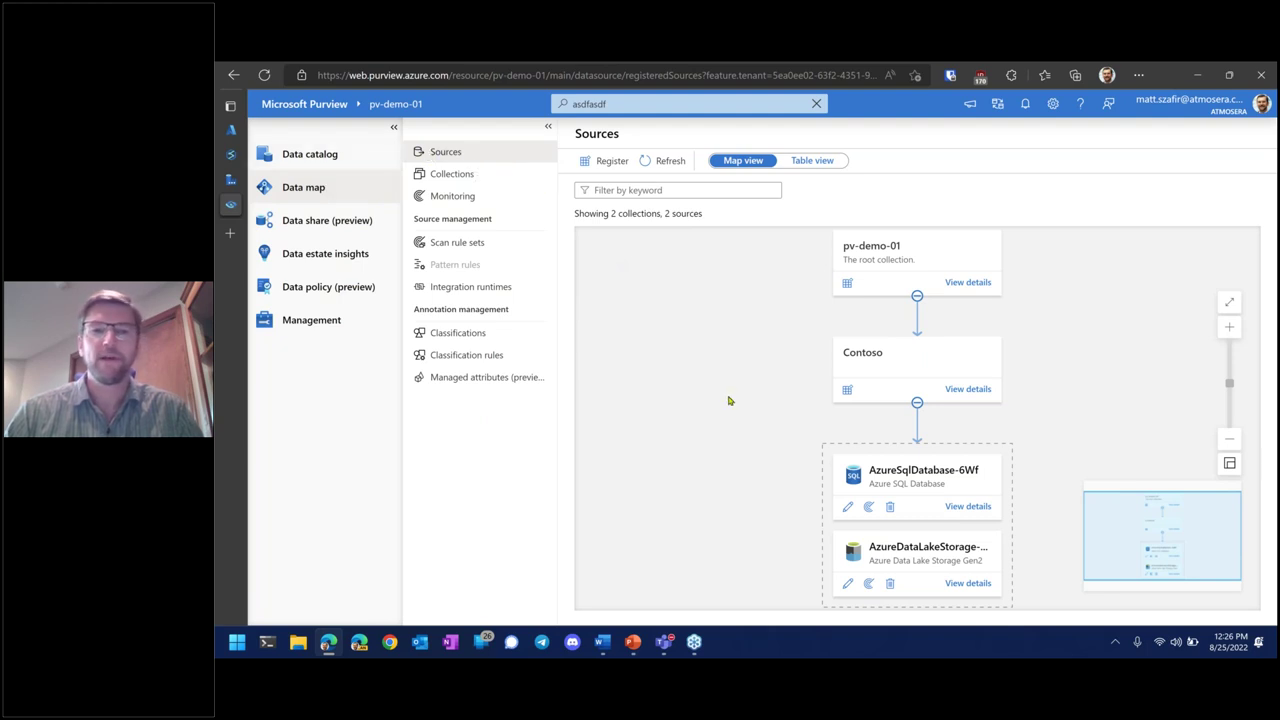
mouse_move(731, 366)
mouse_down()
mouse_move(700, 366)
mouse_move(725, 366)
mouse_up()
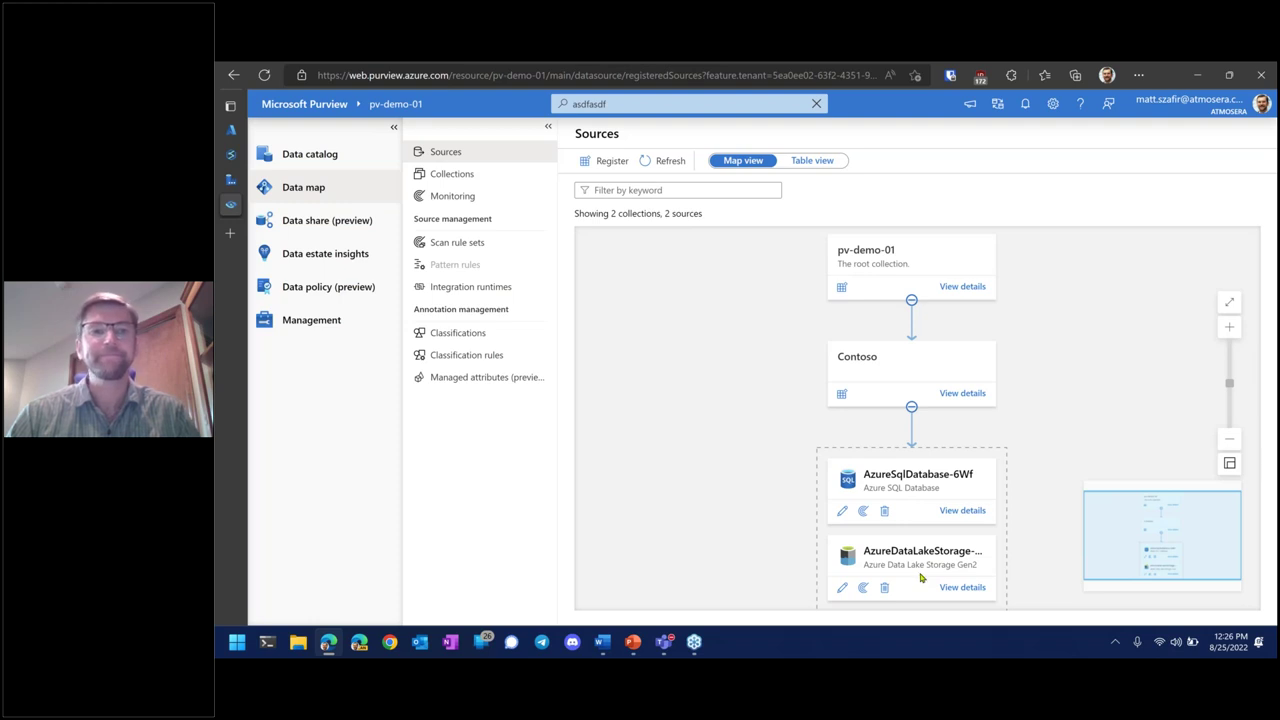
click(471, 176)
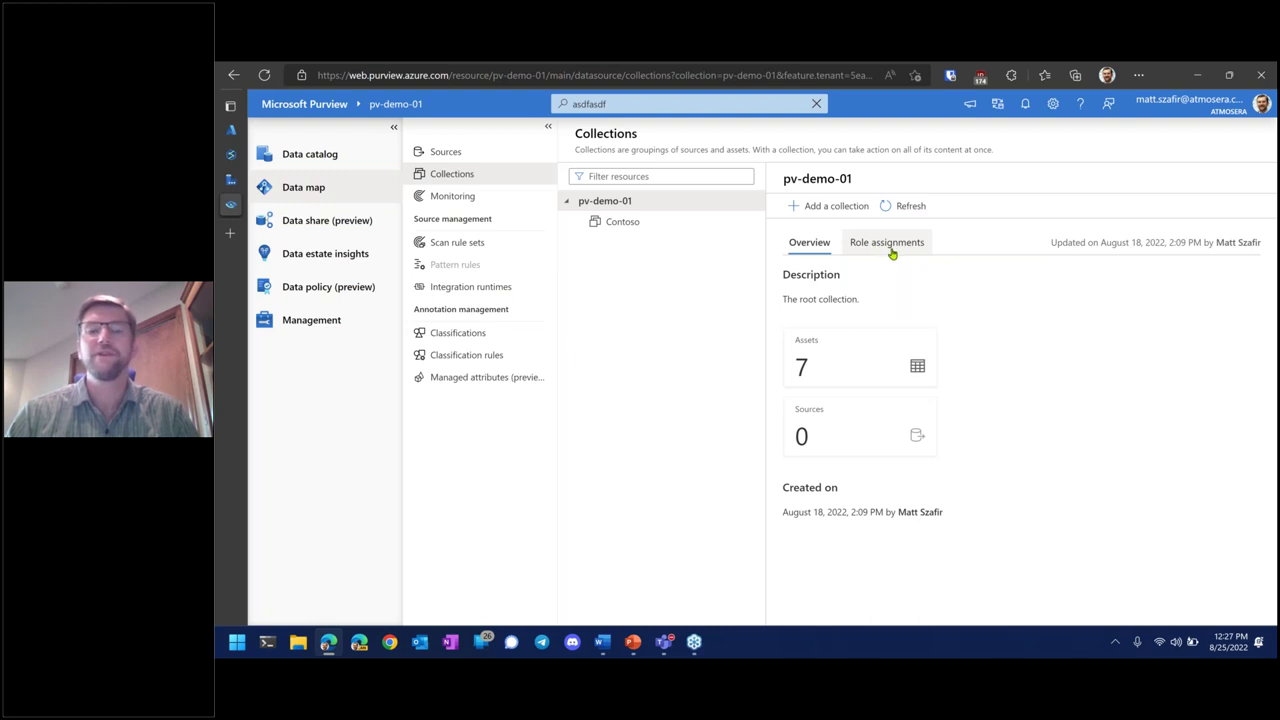
click(662, 230)
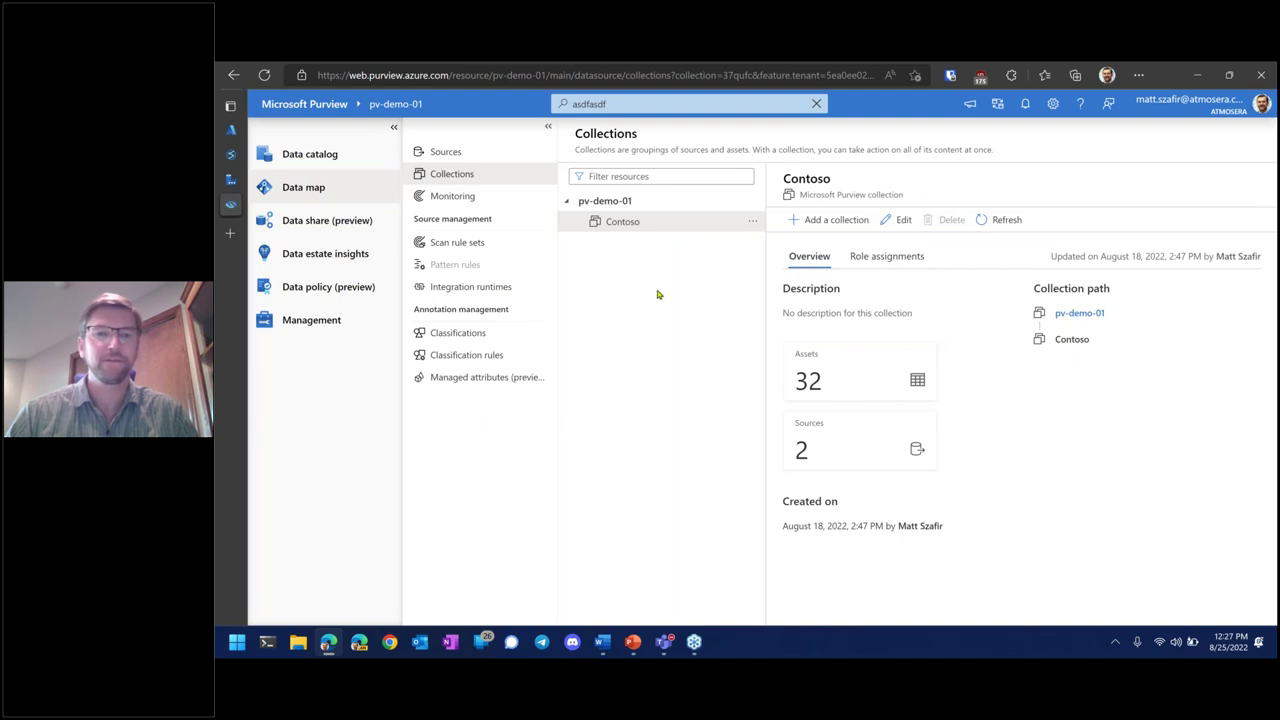
click(481, 158)
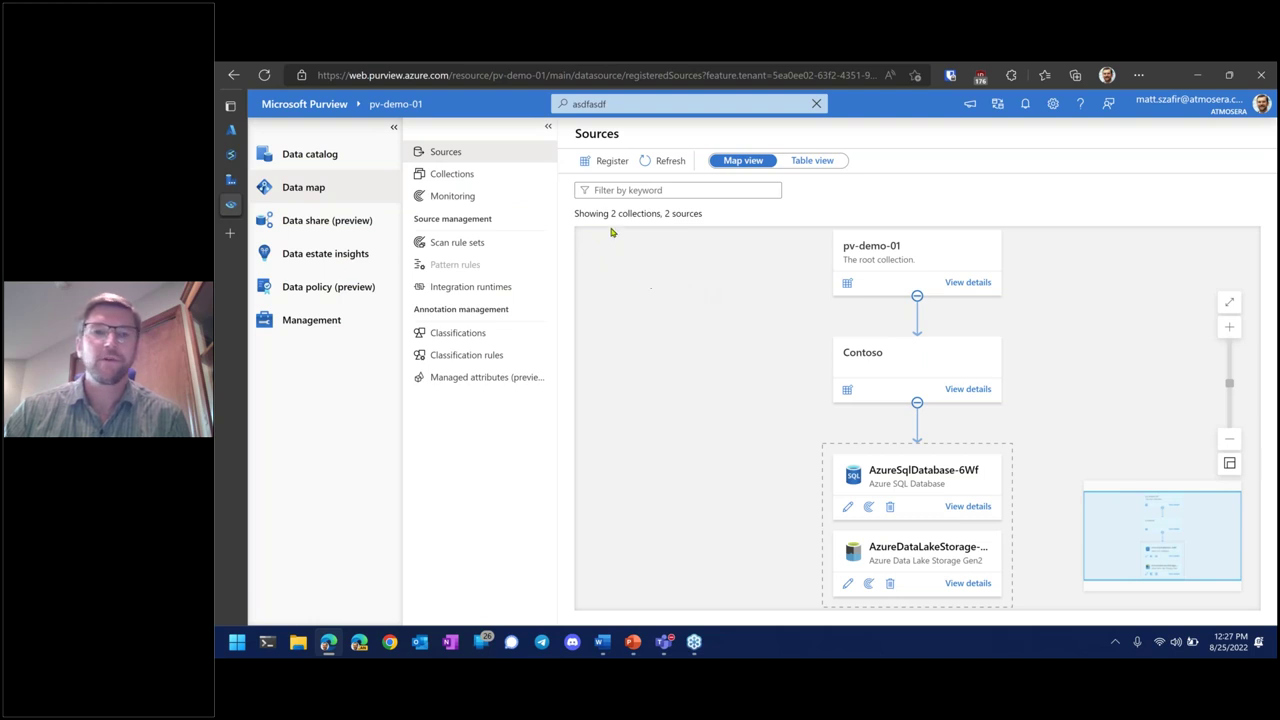
click(605, 160)
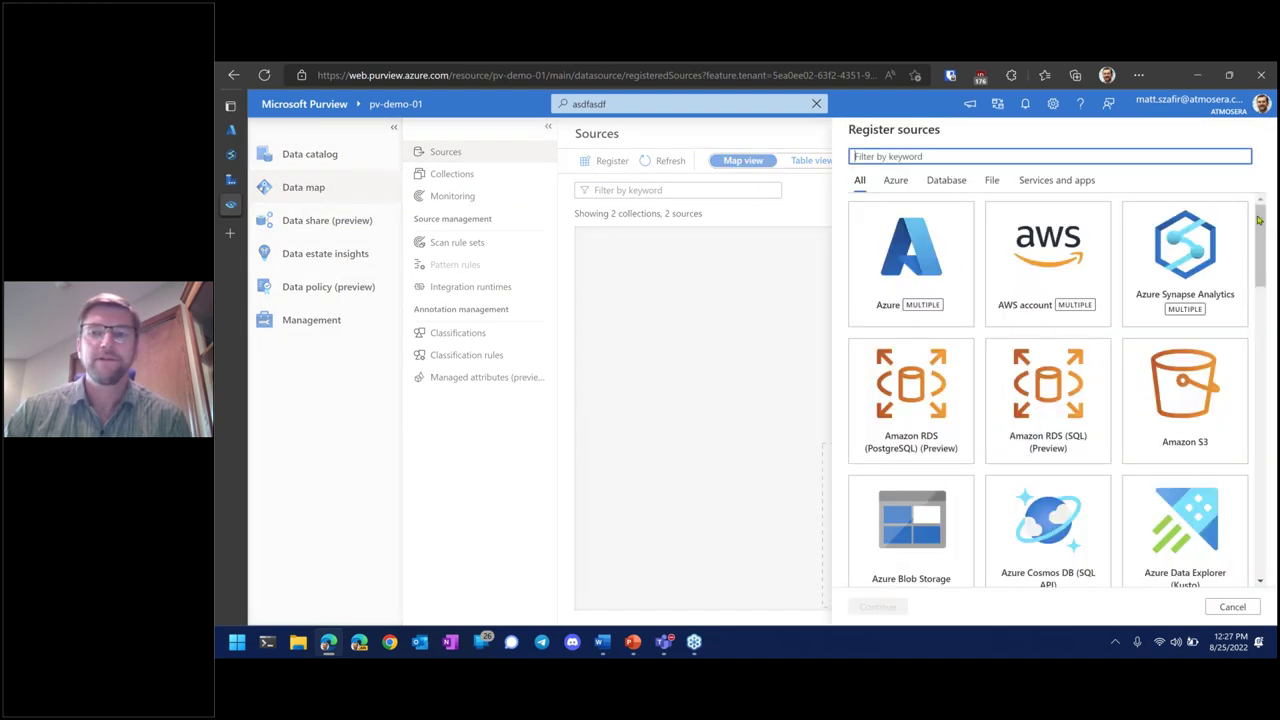
mouse_move(1265, 222)
mouse_down()
mouse_move(1261, 440)
mouse_move(1262, 205)
mouse_up()
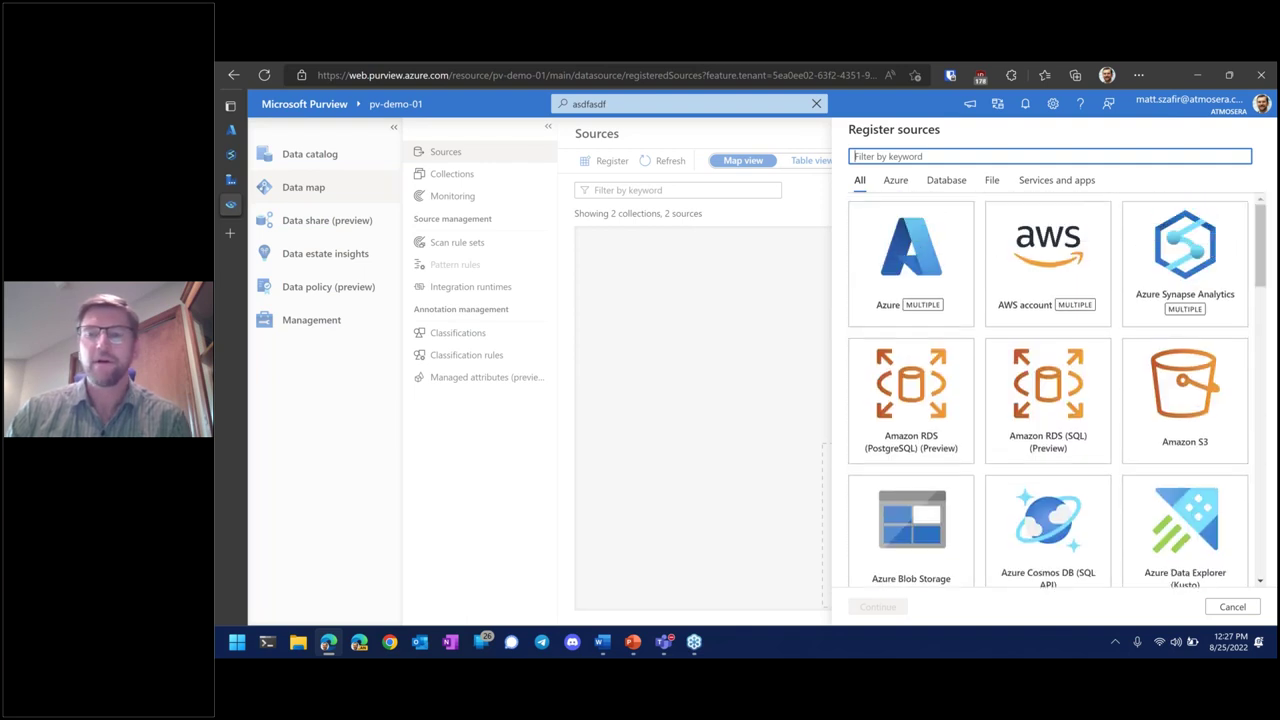
click(716, 305)
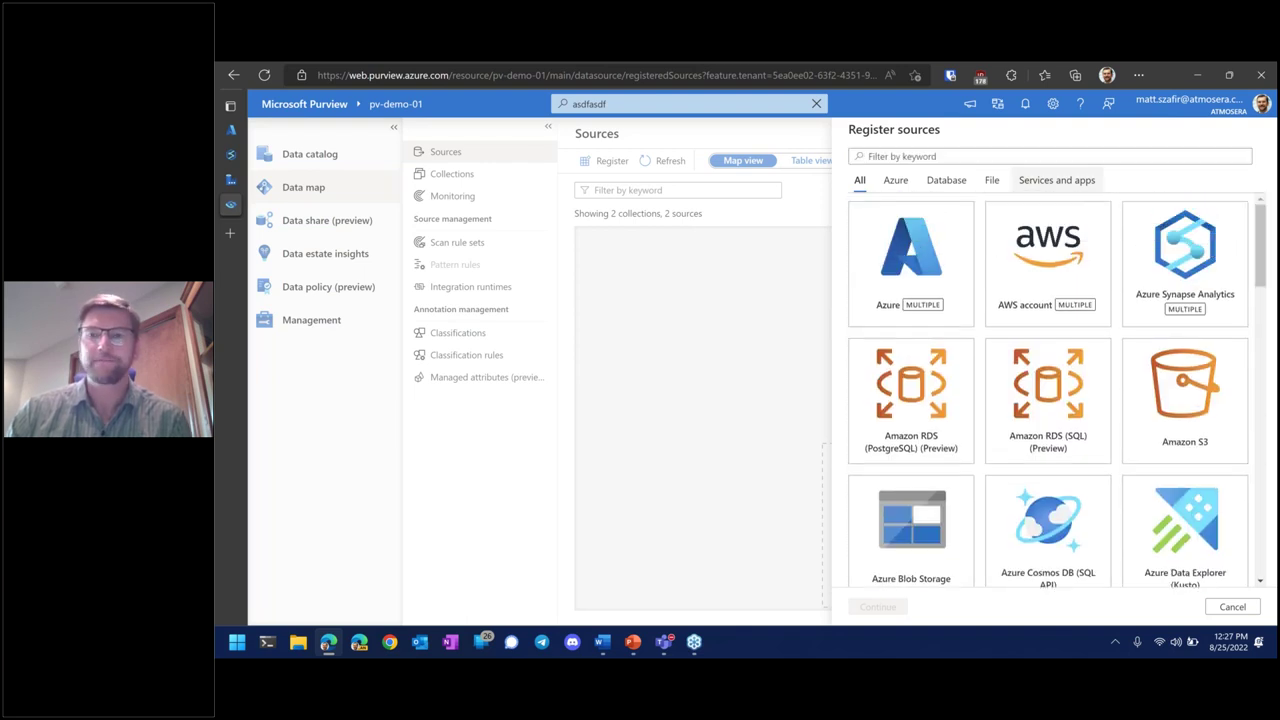
click(1225, 606)
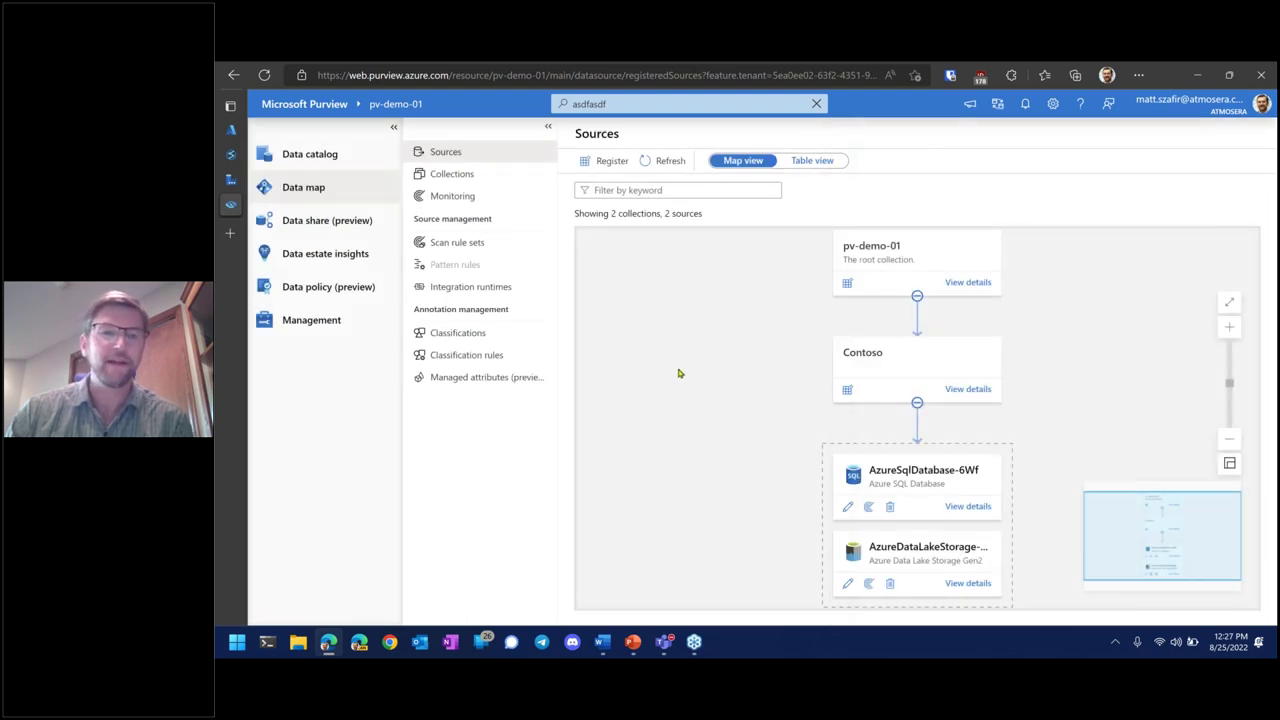
click(320, 330)
click(457, 398)
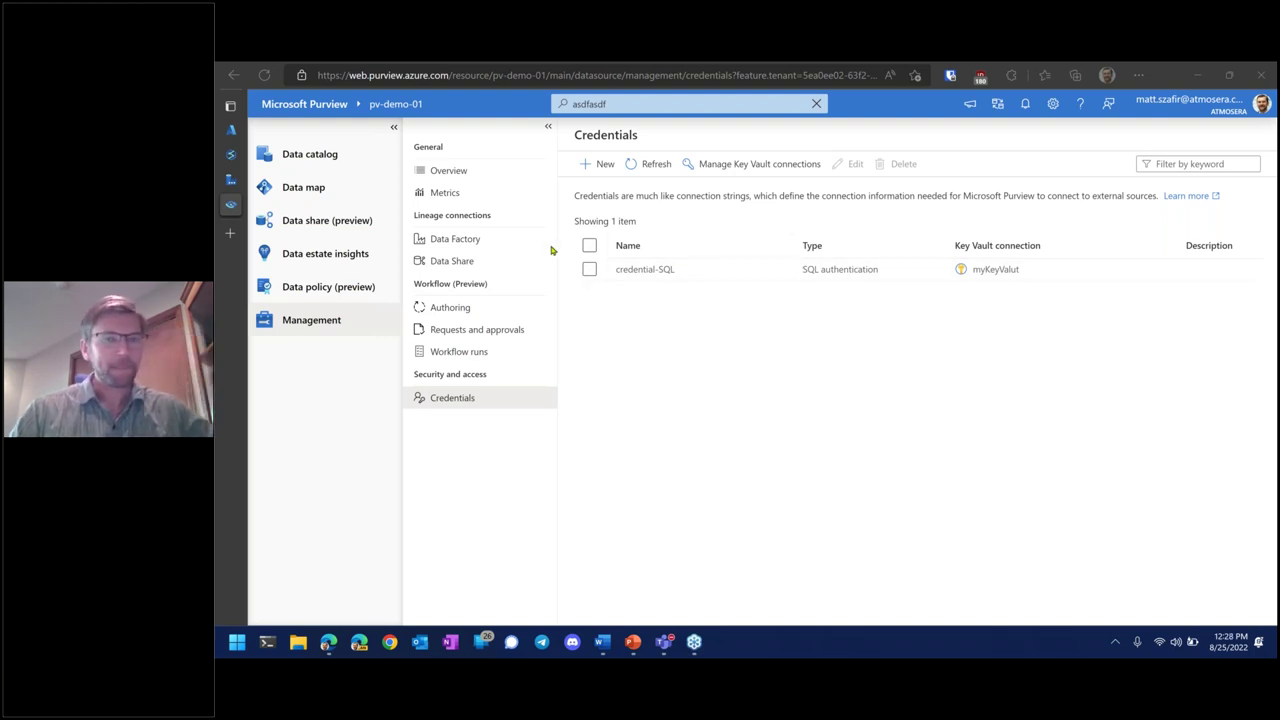
click(334, 191)
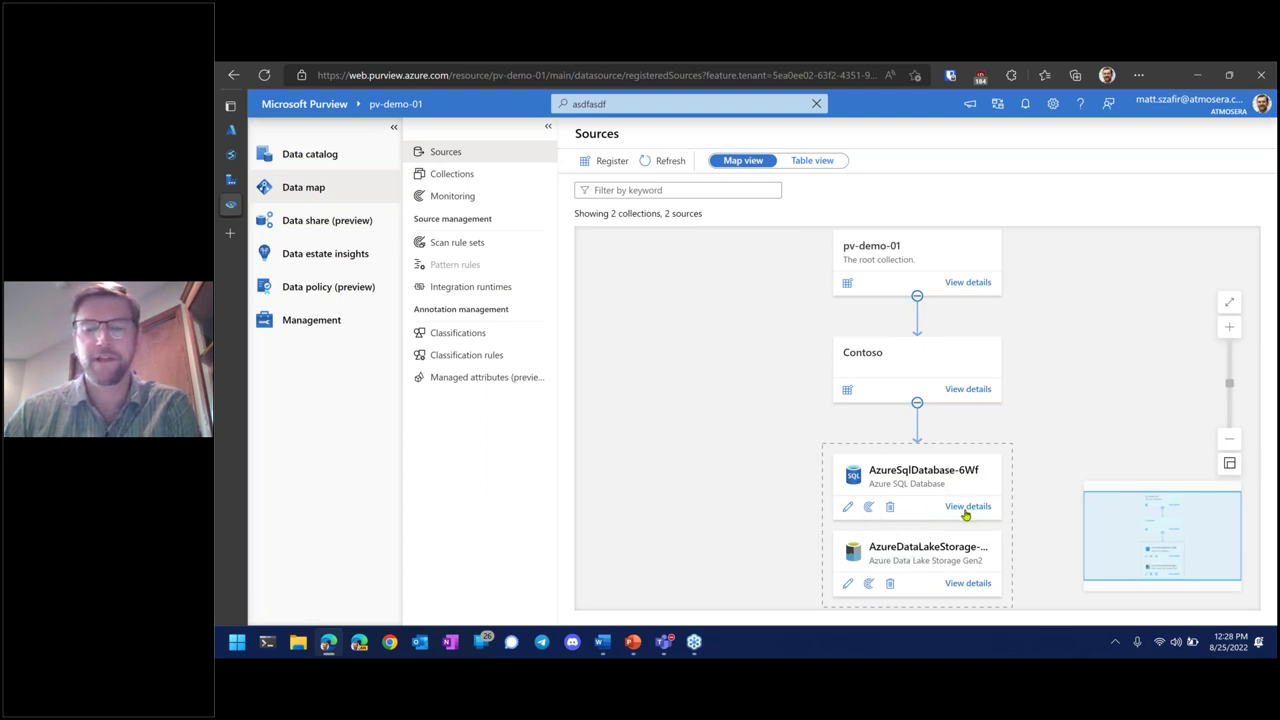
Cancel a new scan on the Azure SQL source and view AzureSqlDatabase-6Wf details instead
click(868, 507)
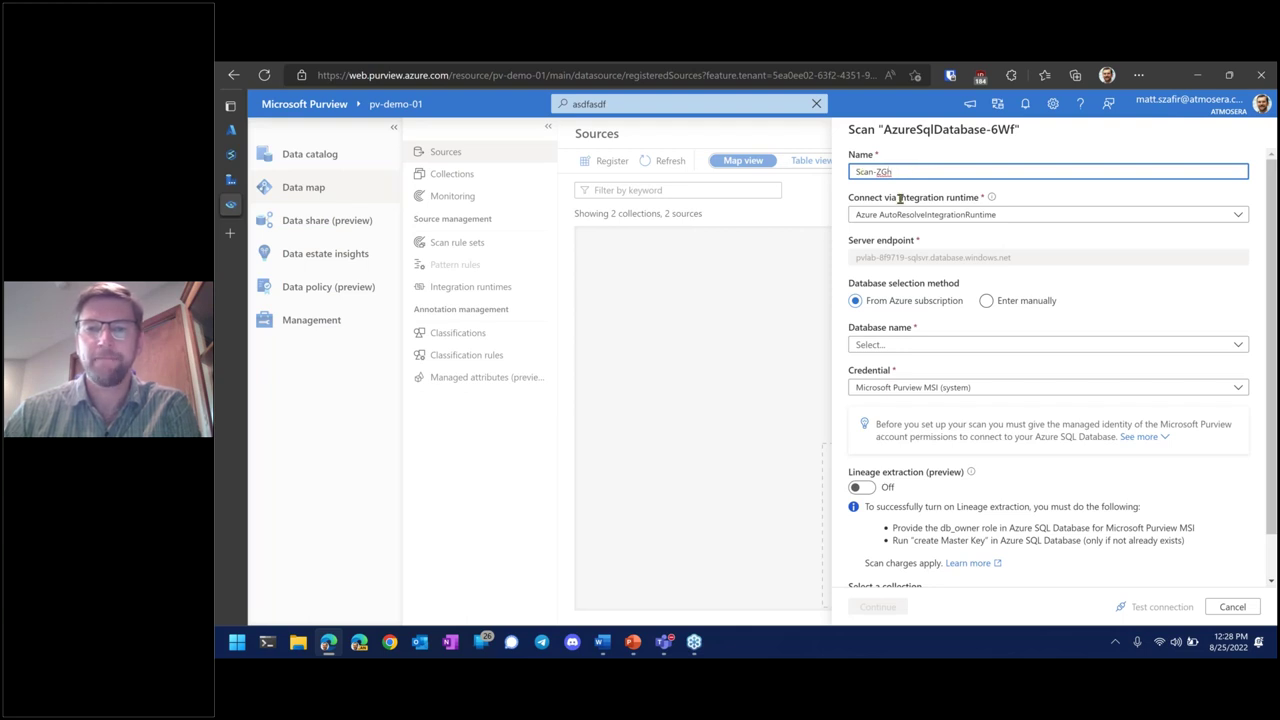
scroll(980, 346, down, 1)
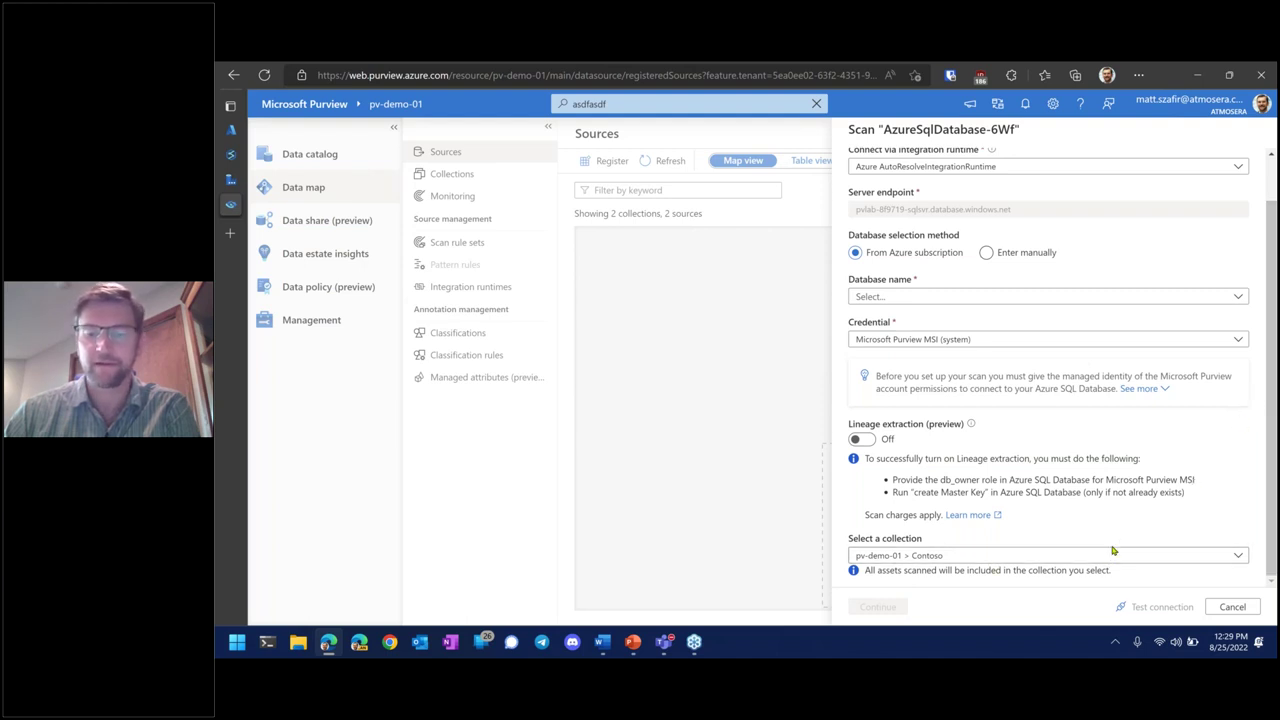
click(1240, 609)
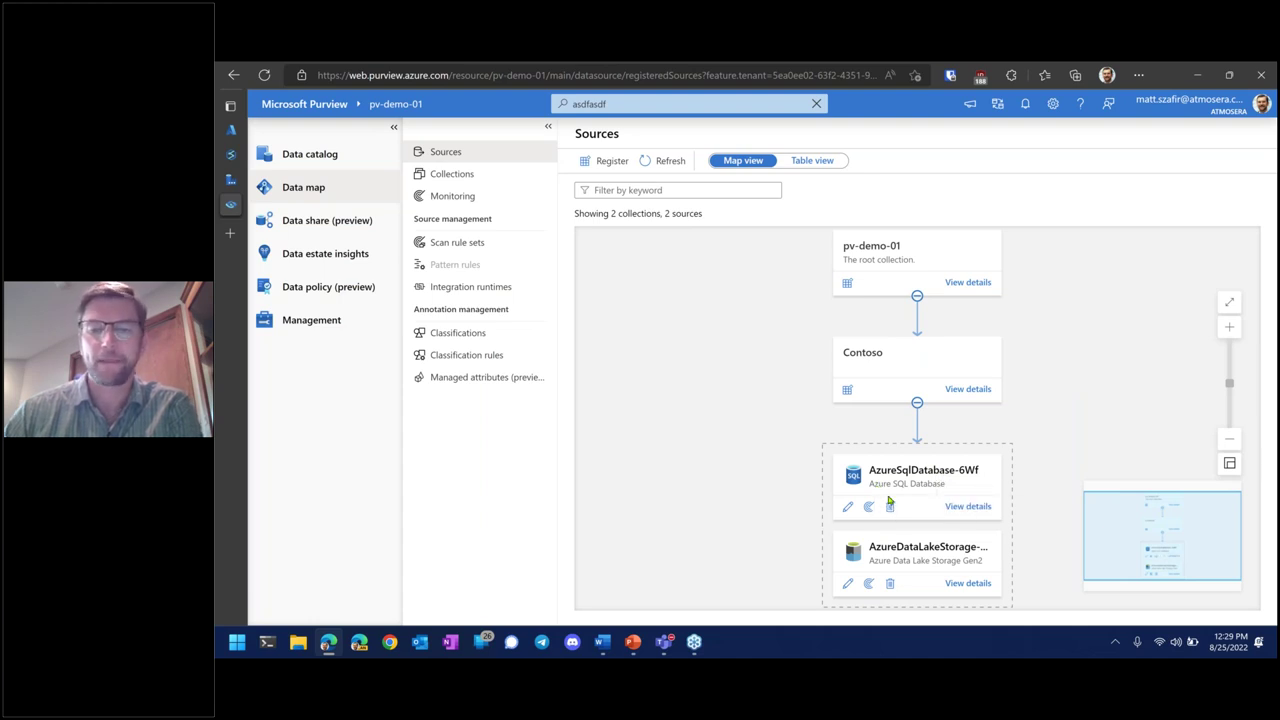
click(958, 508)
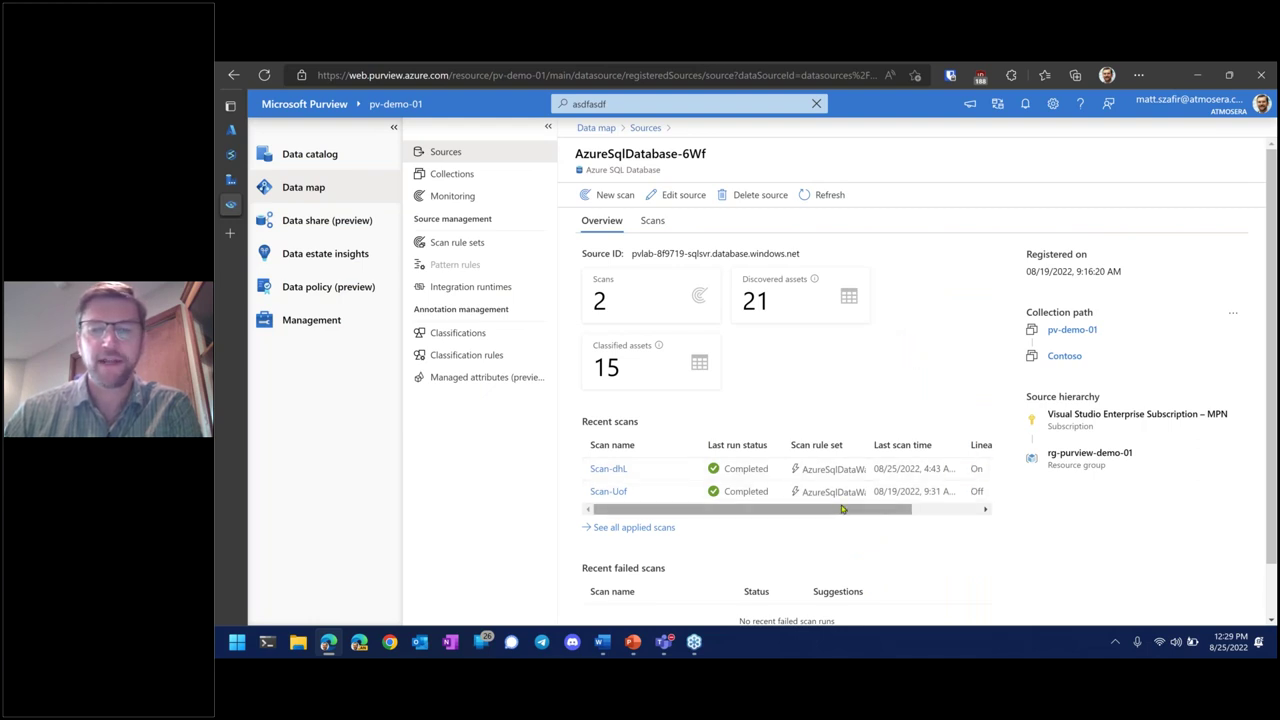
Open the Scan-Uof run history, with one completed full scan of 18 assets, and start editing it
mouse_move(845, 512)
mouse_down()
mouse_move(900, 512)
mouse_move(845, 512)
mouse_up()
drag(672, 513, 646, 510)
click(608, 491)
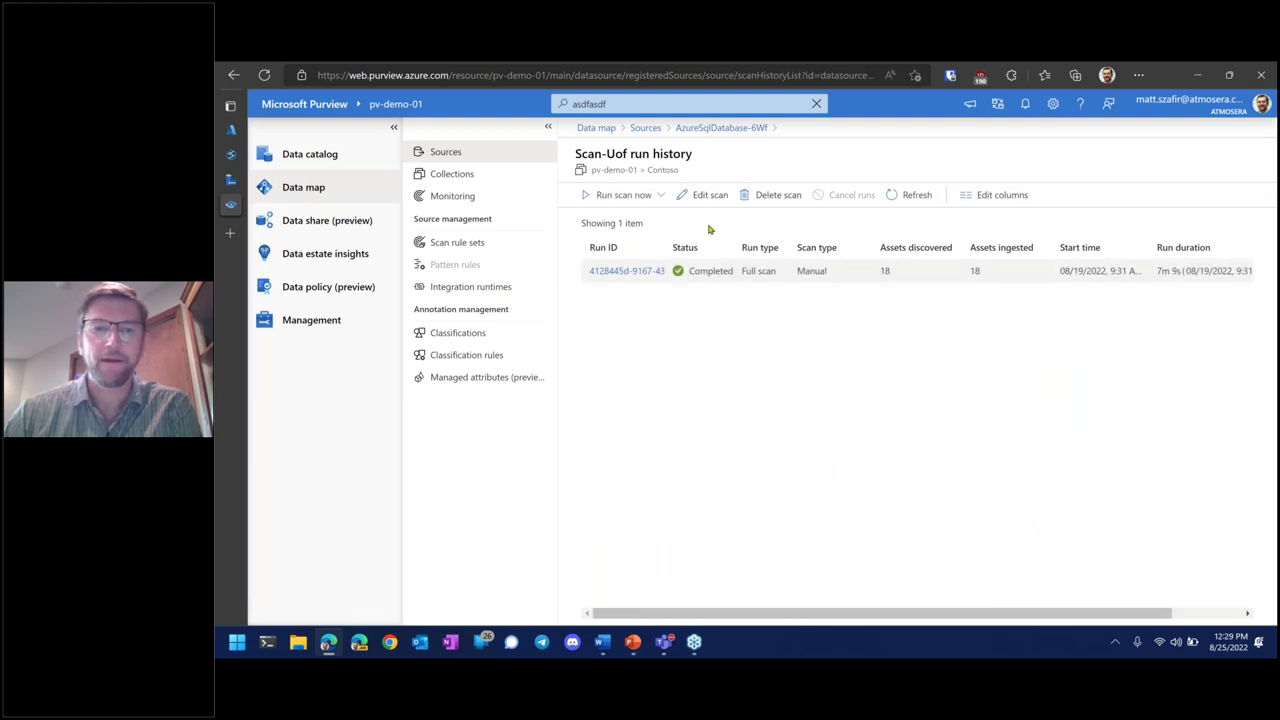
click(692, 195)
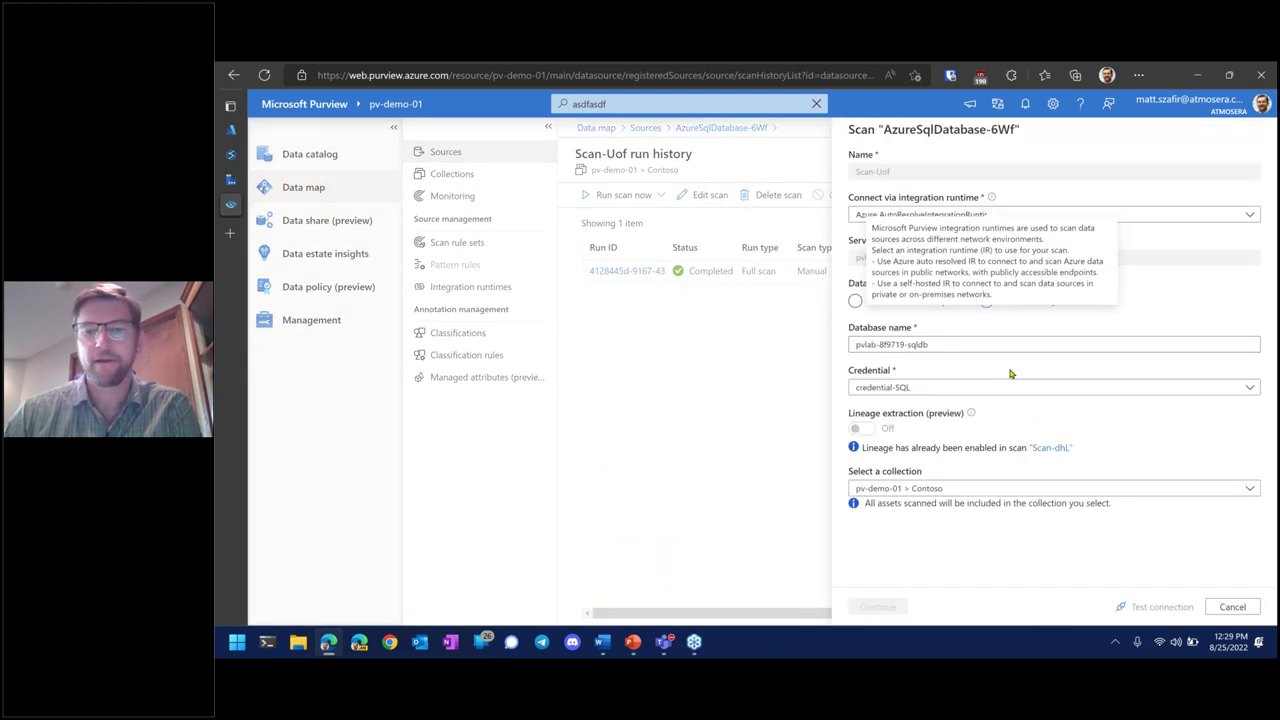
Retest Scan-Uof's database connection until it succeeds, then proceed to the scan scope step
click(1146, 603)
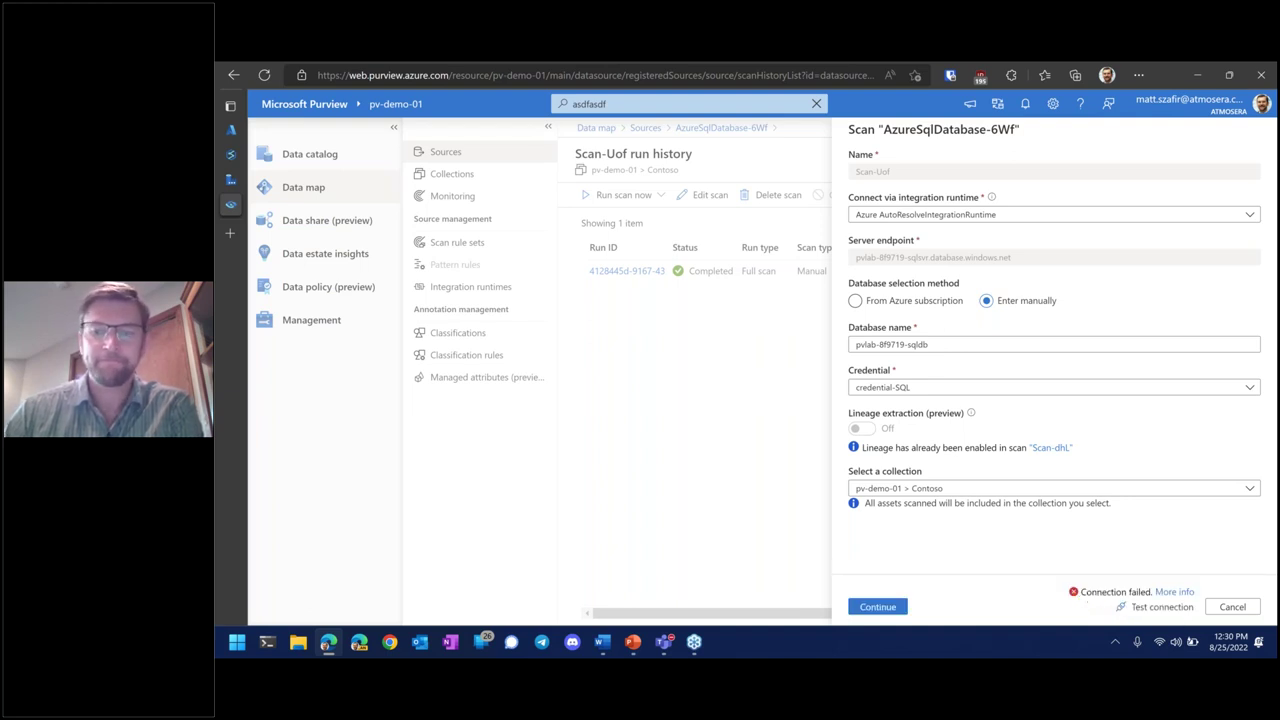
click(1157, 610)
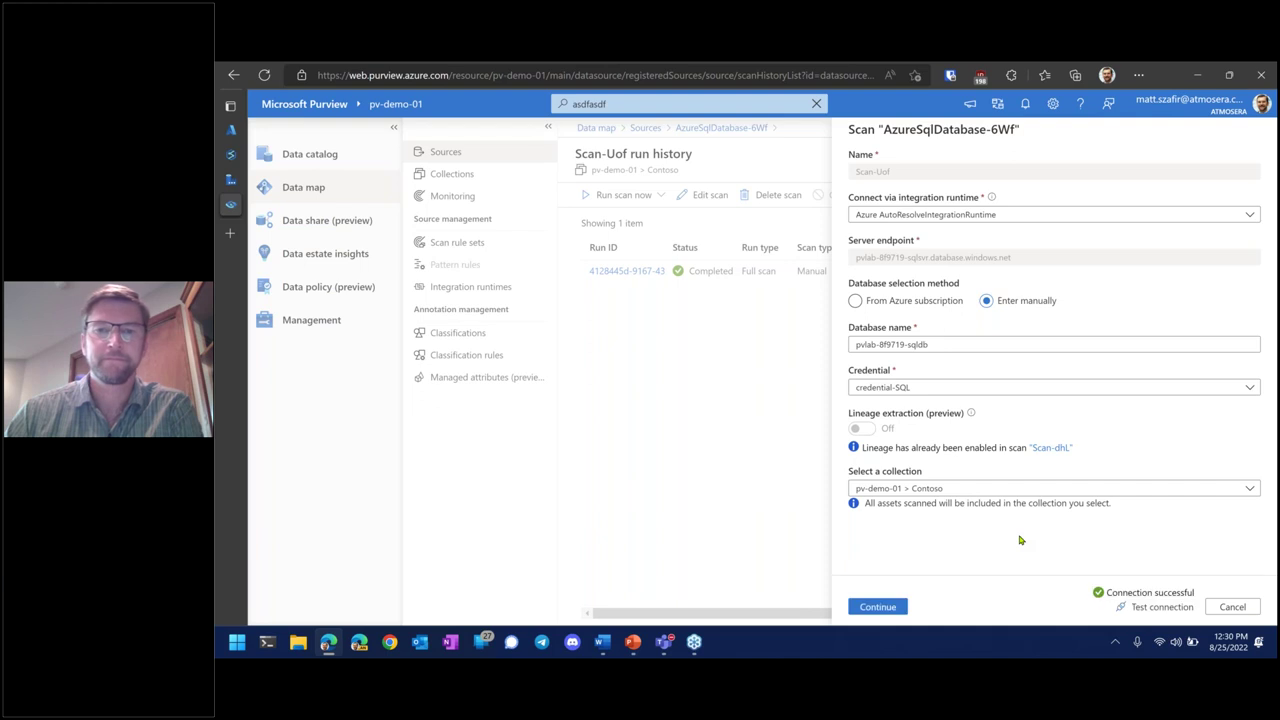
click(900, 605)
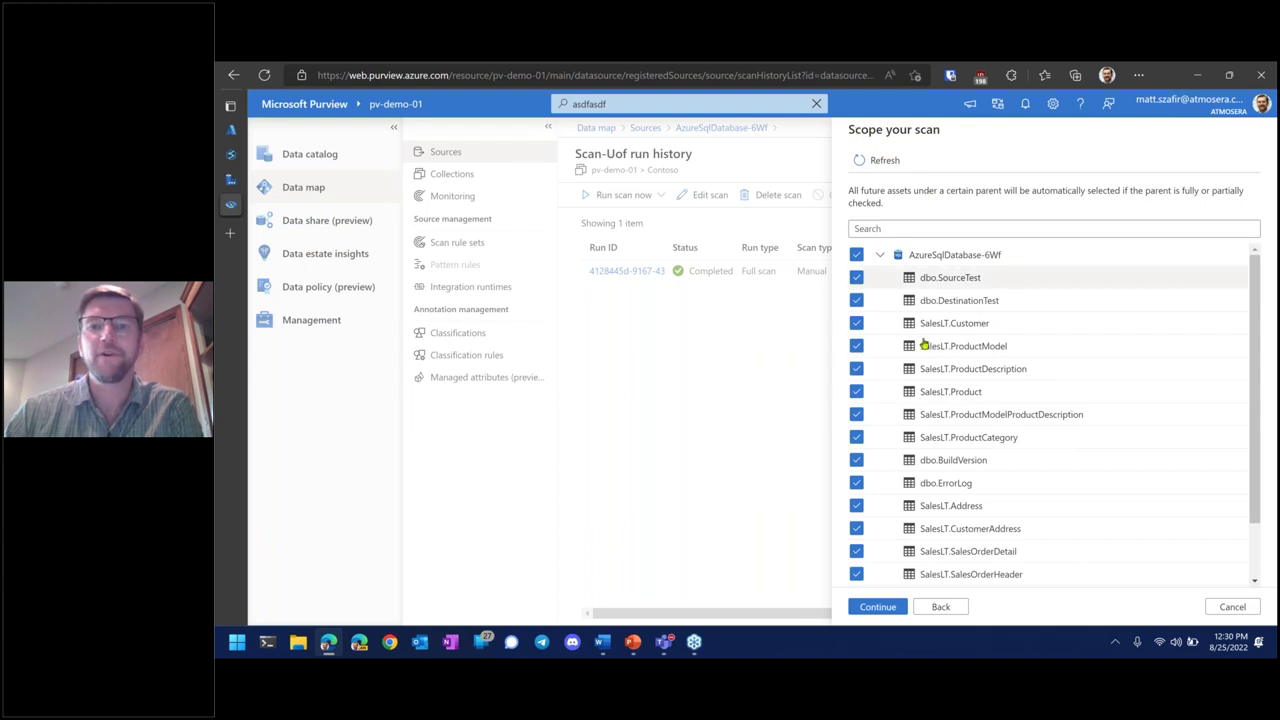
Keep every database table included in Scan-Uof's scope and advance to rule set selection
scroll(1236, 362, down, 2)
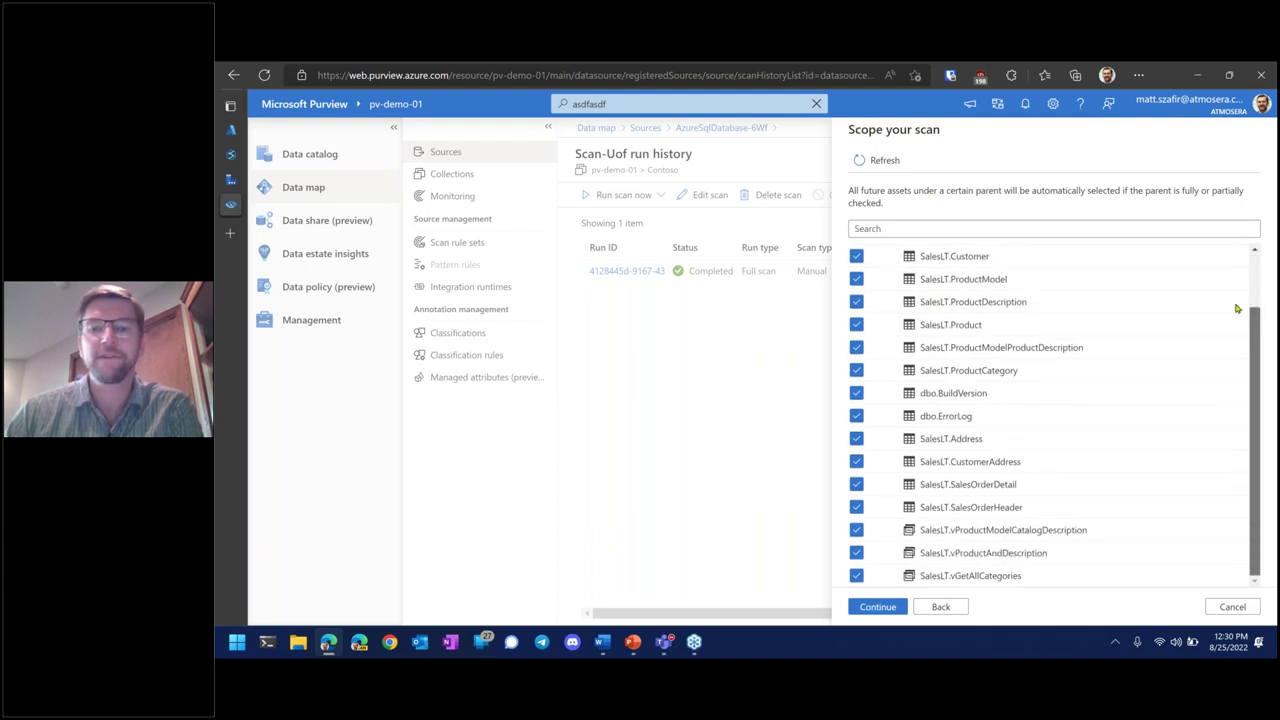
scroll(1236, 308, up, 3)
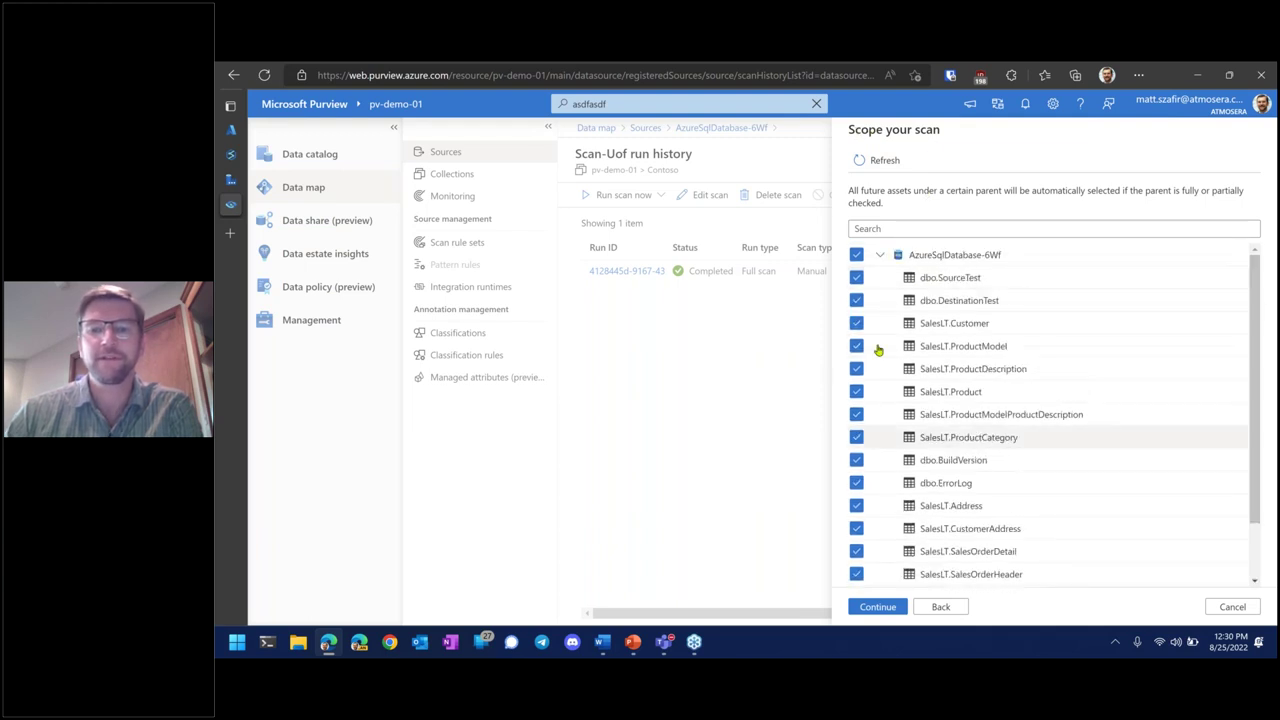
scroll(966, 411, down, 3)
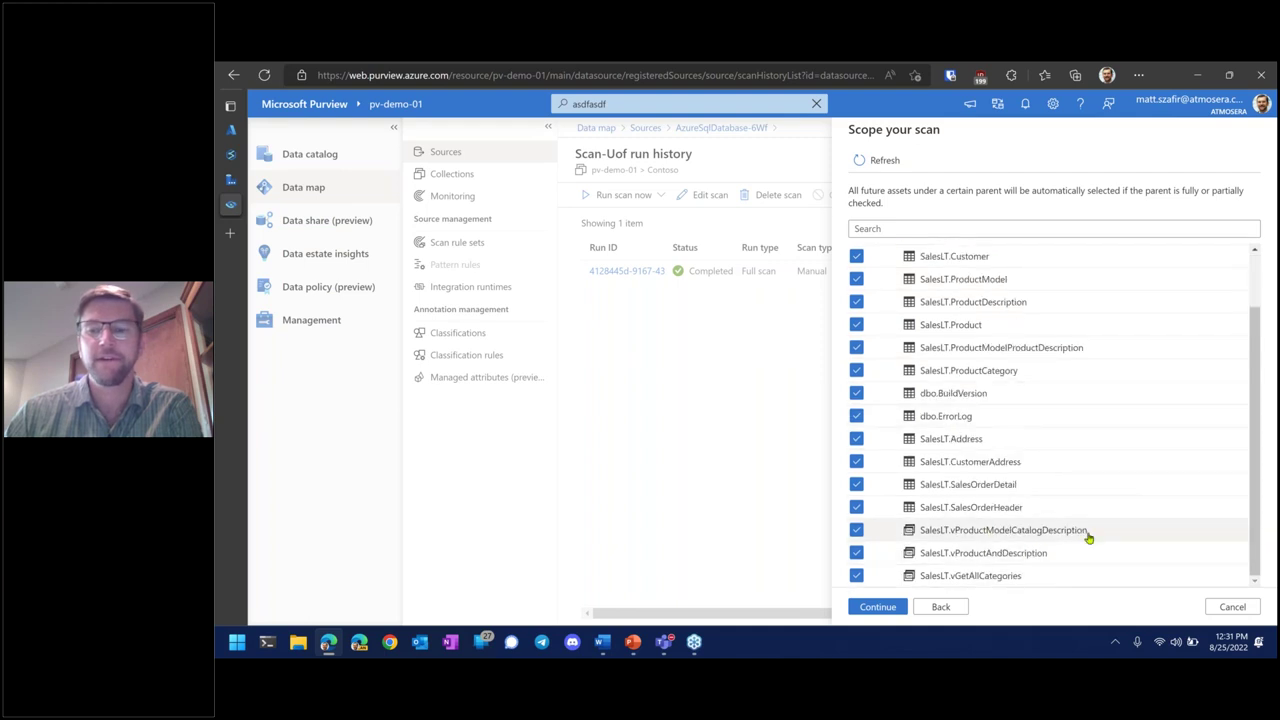
click(873, 607)
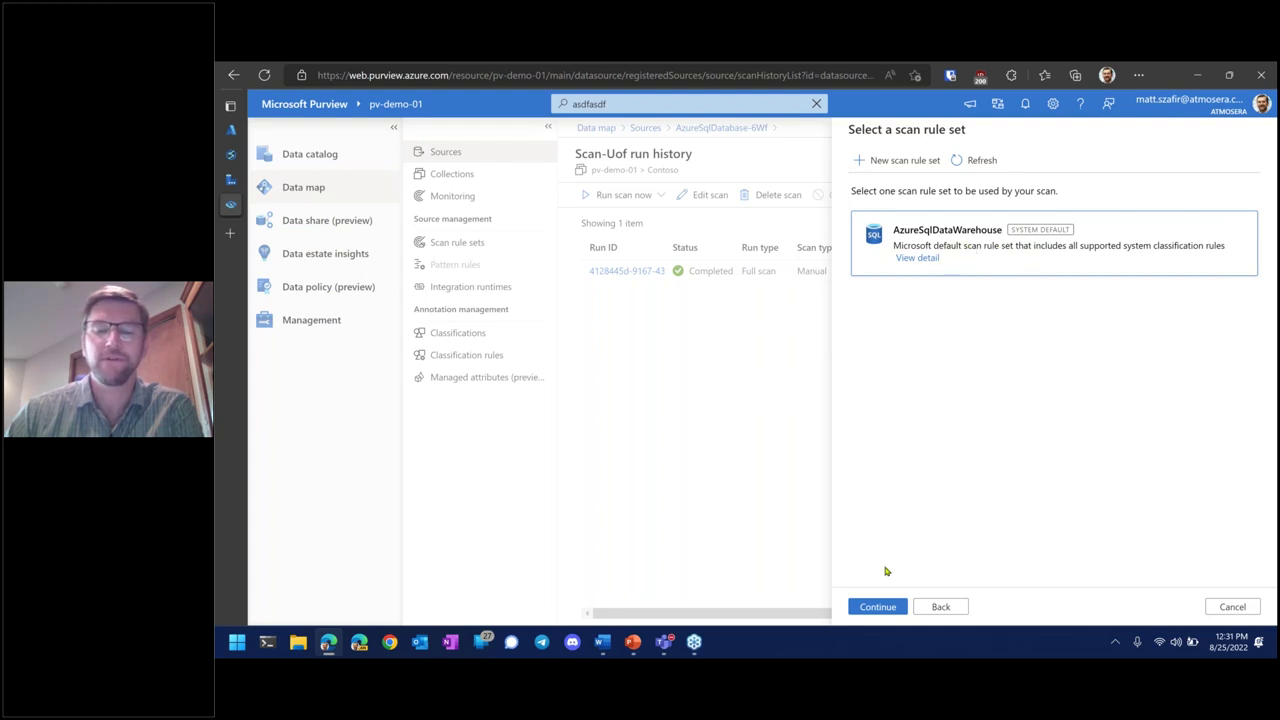
Keep the AzureSqlDataWarehouse system default rule set and advance to the scan trigger step
click(880, 607)
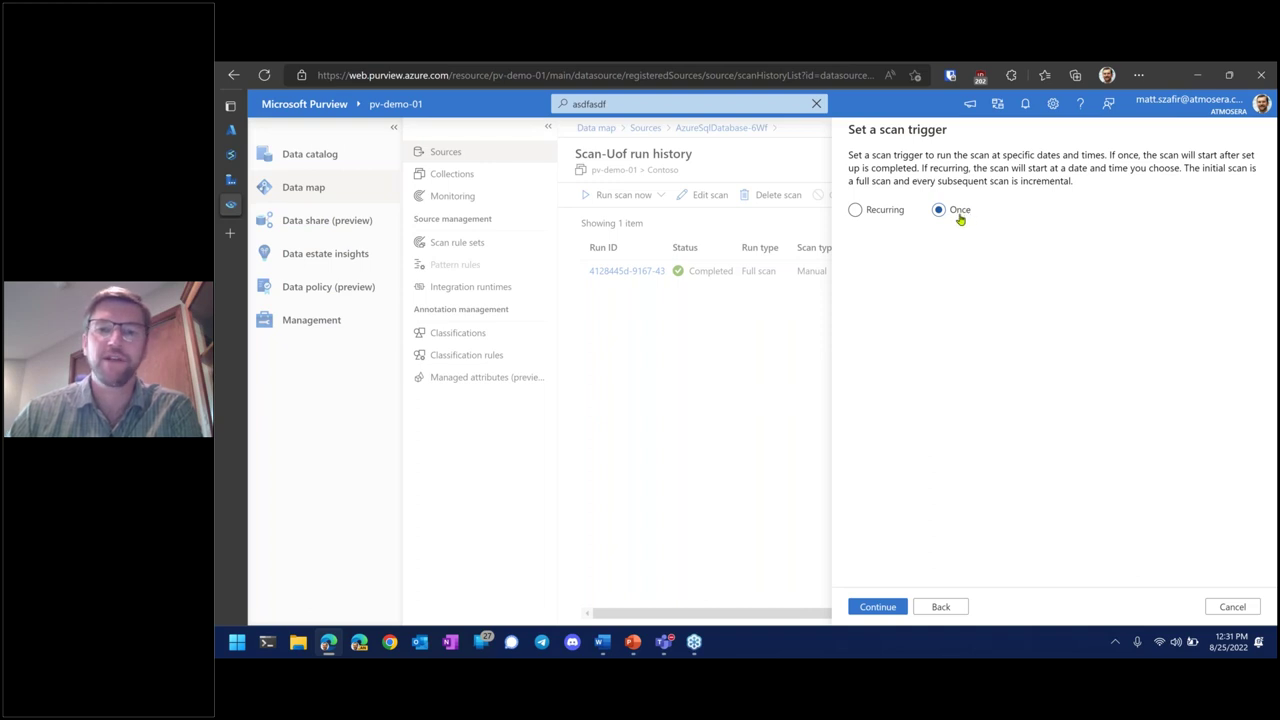
Preview the Recurring schedule fields, revert the trigger to Once, and cancel the Scan-Uof edit
click(855, 209)
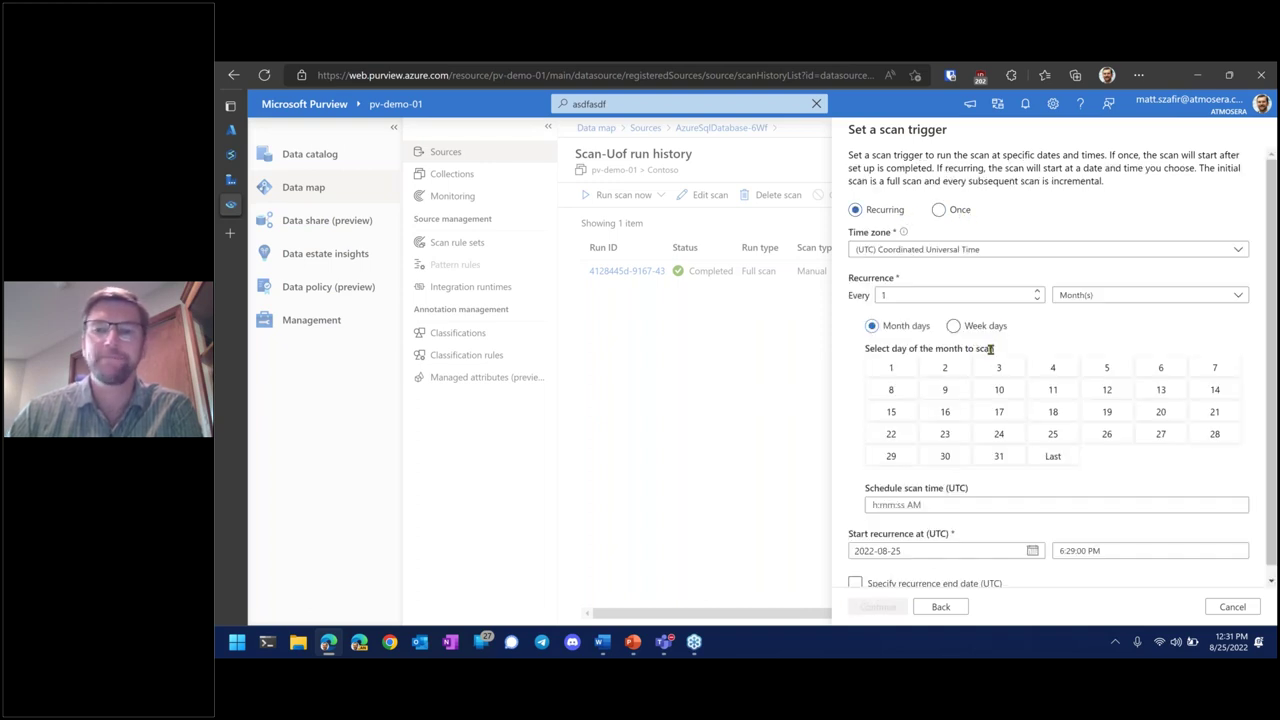
scroll(1094, 487, down, 1)
scroll(1090, 485, up, 1)
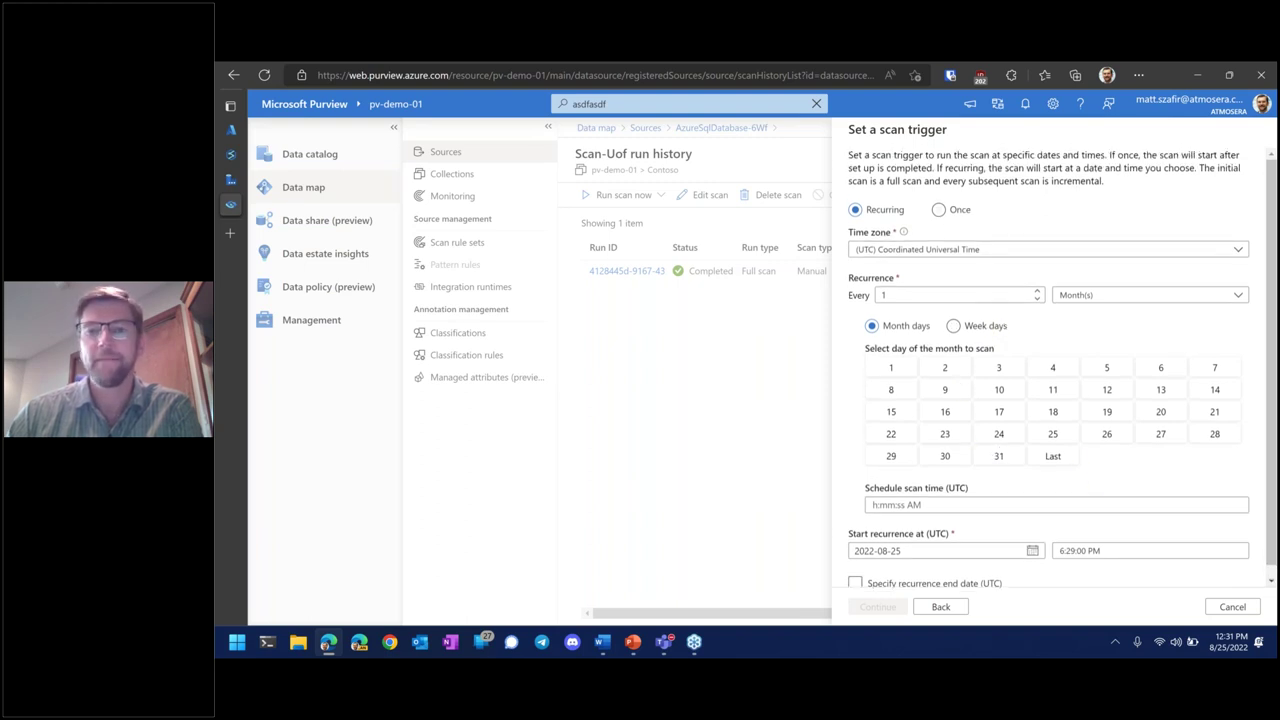
click(939, 209)
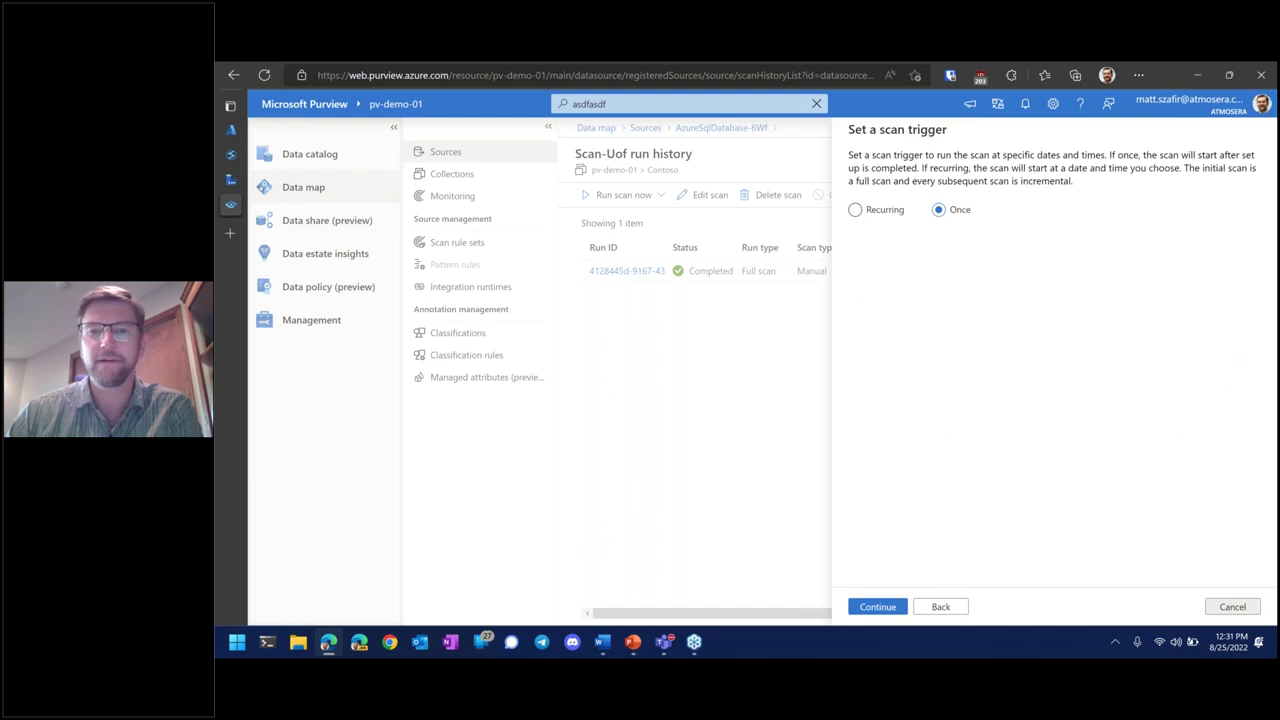
click(1232, 606)
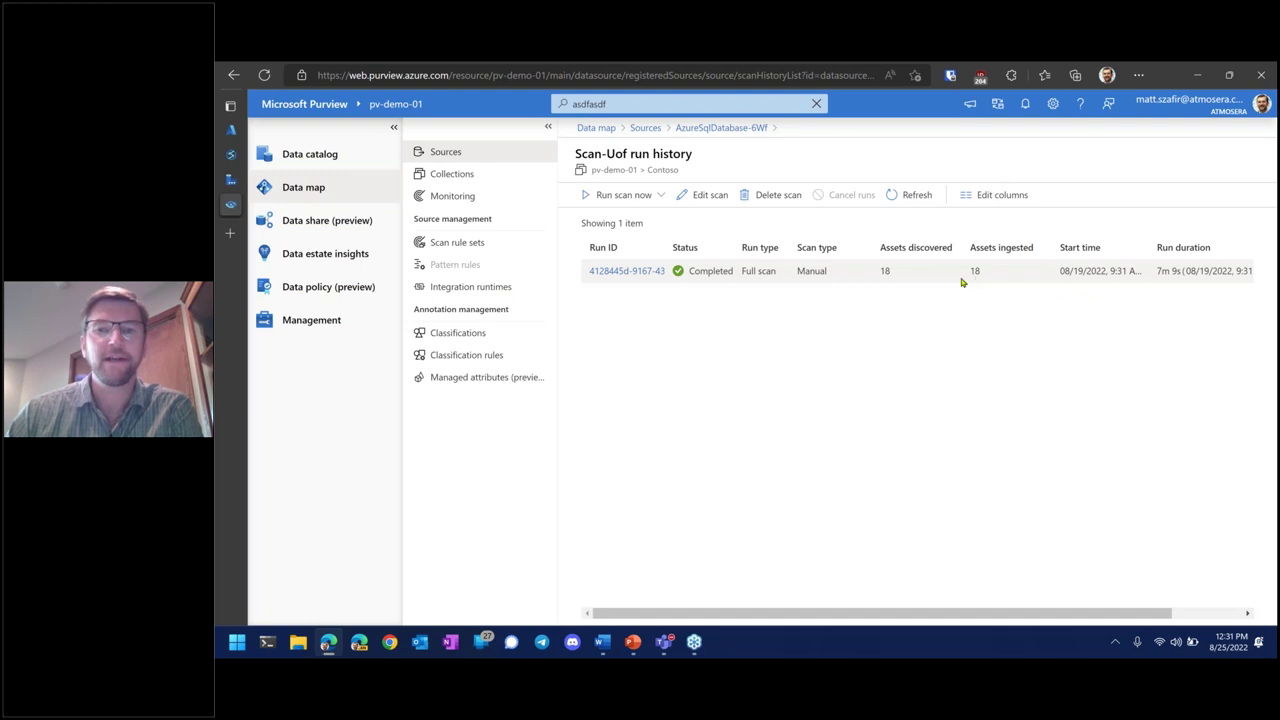
Return to AzureSqlDatabase-6Wf and open the Scan-dhL run history, showing 18 completed runs
click(687, 129)
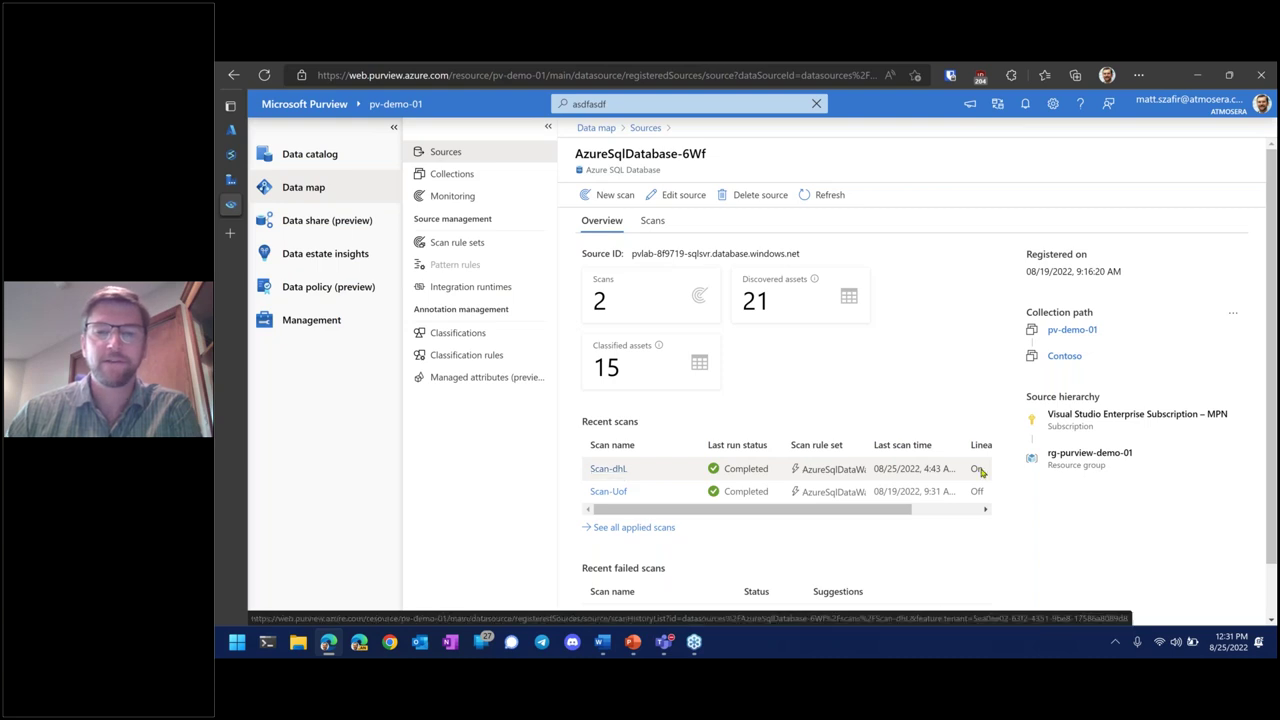
click(617, 470)
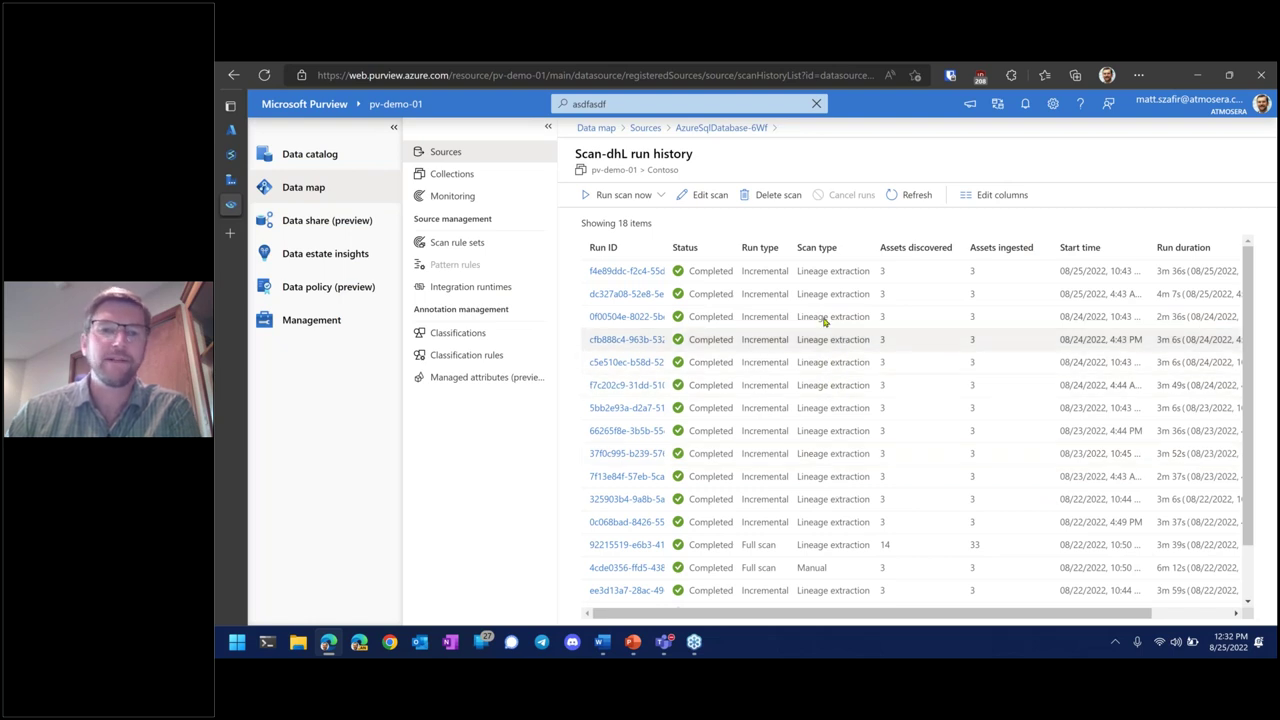
click(706, 194)
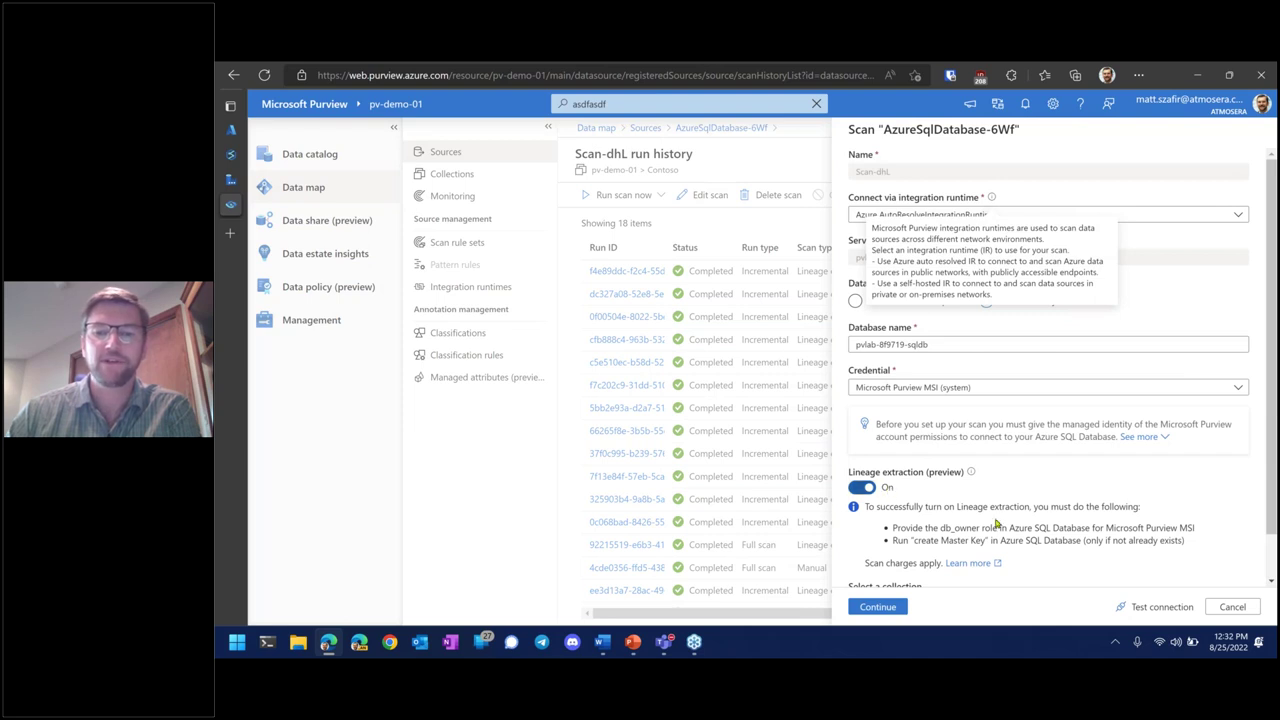
scroll(1072, 528, down, 1)
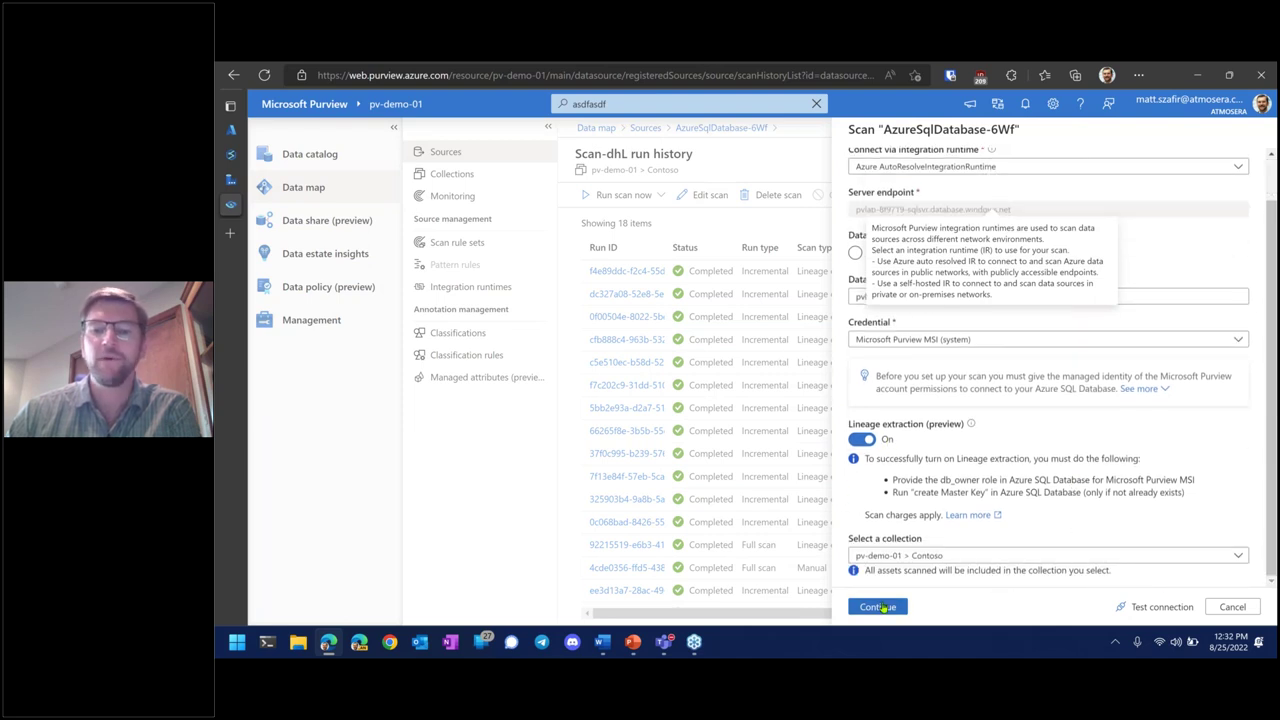
click(877, 607)
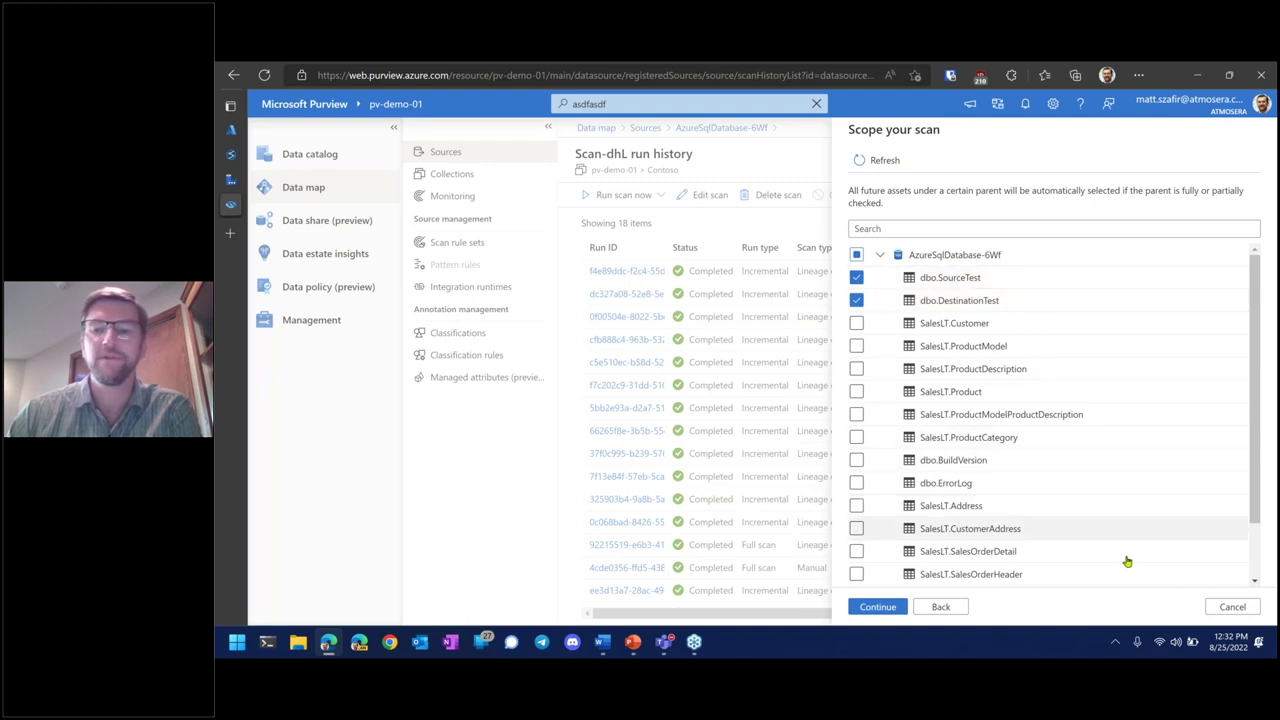
click(895, 608)
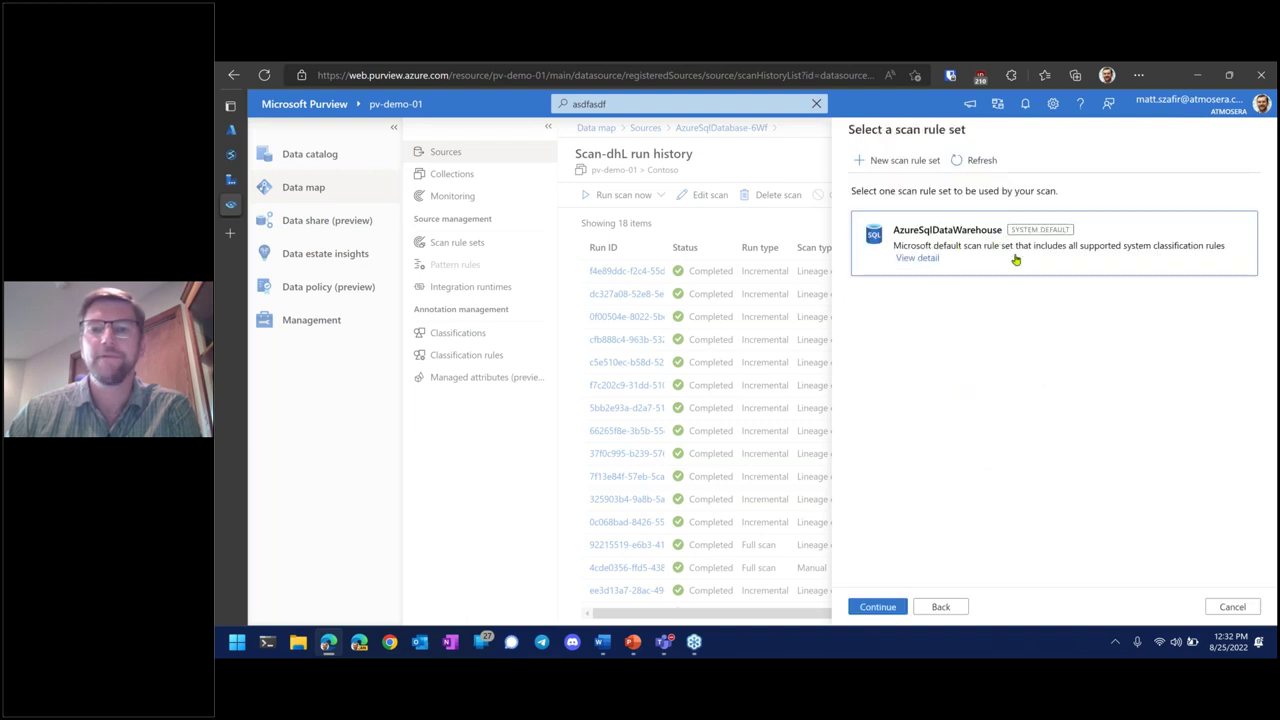
click(889, 606)
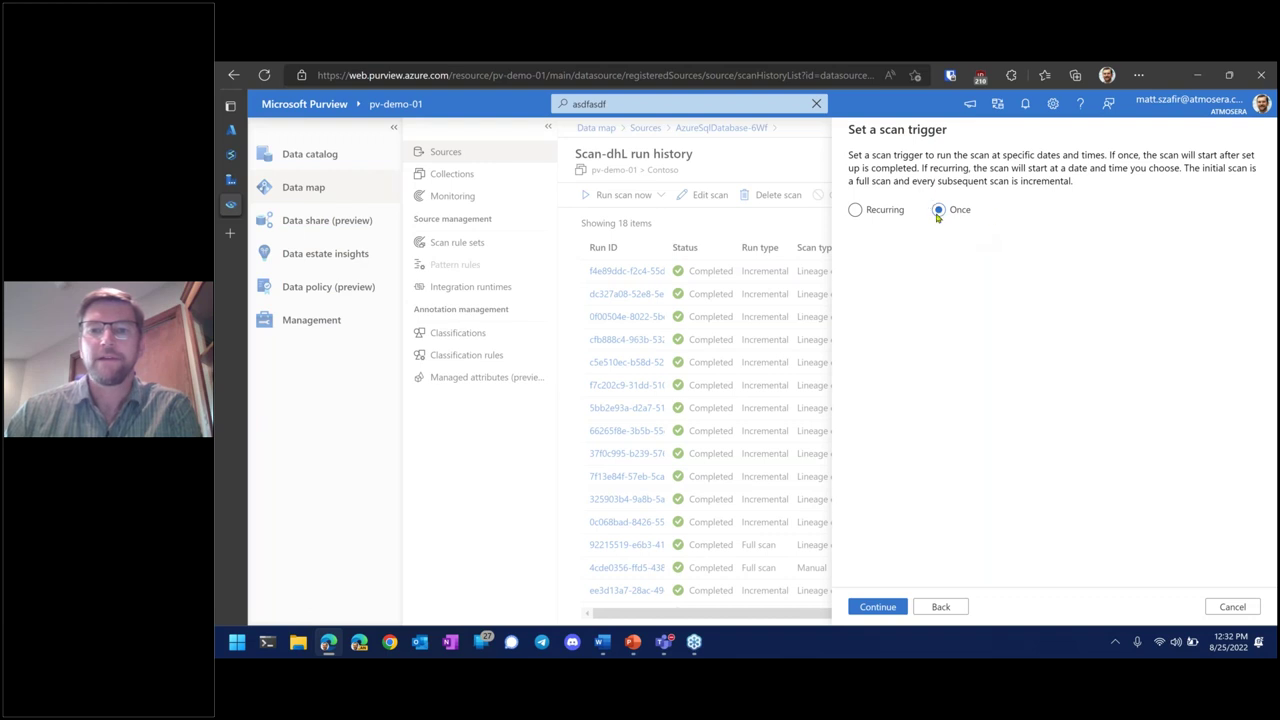
click(1232, 606)
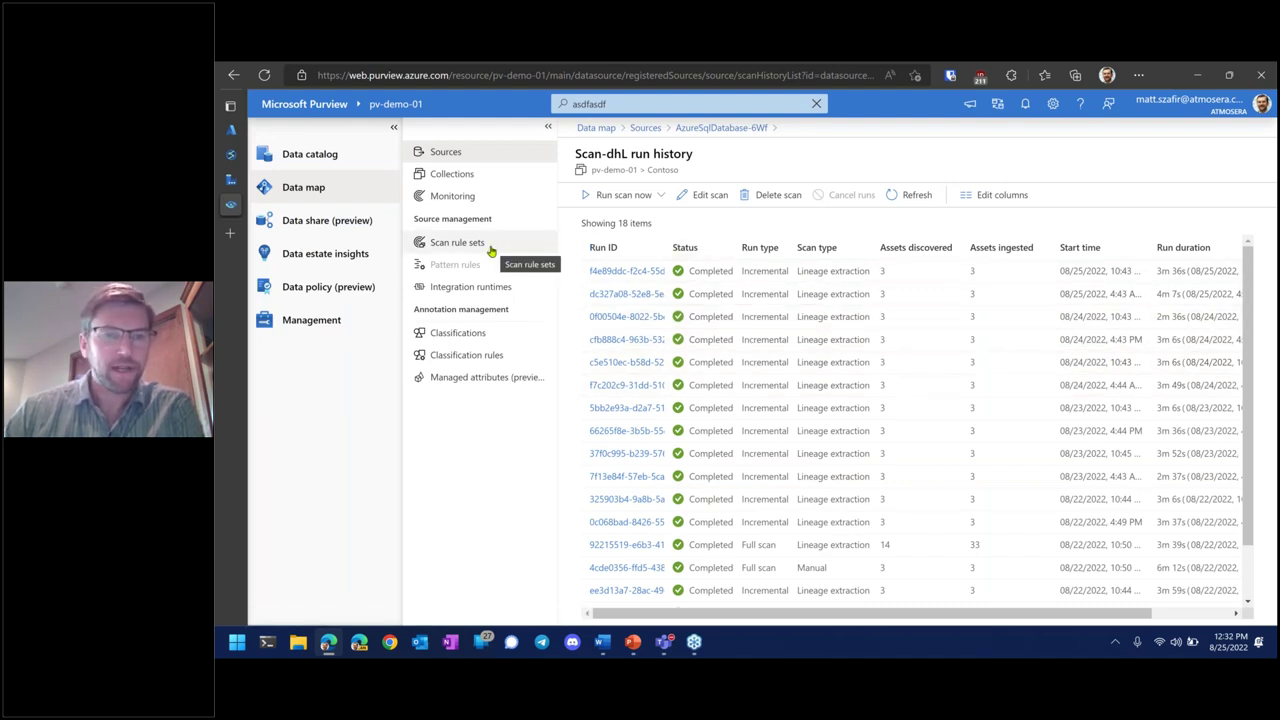
Review the system classification rules and the enabled custom twitter_handle rule, then go to Classifications
click(480, 364)
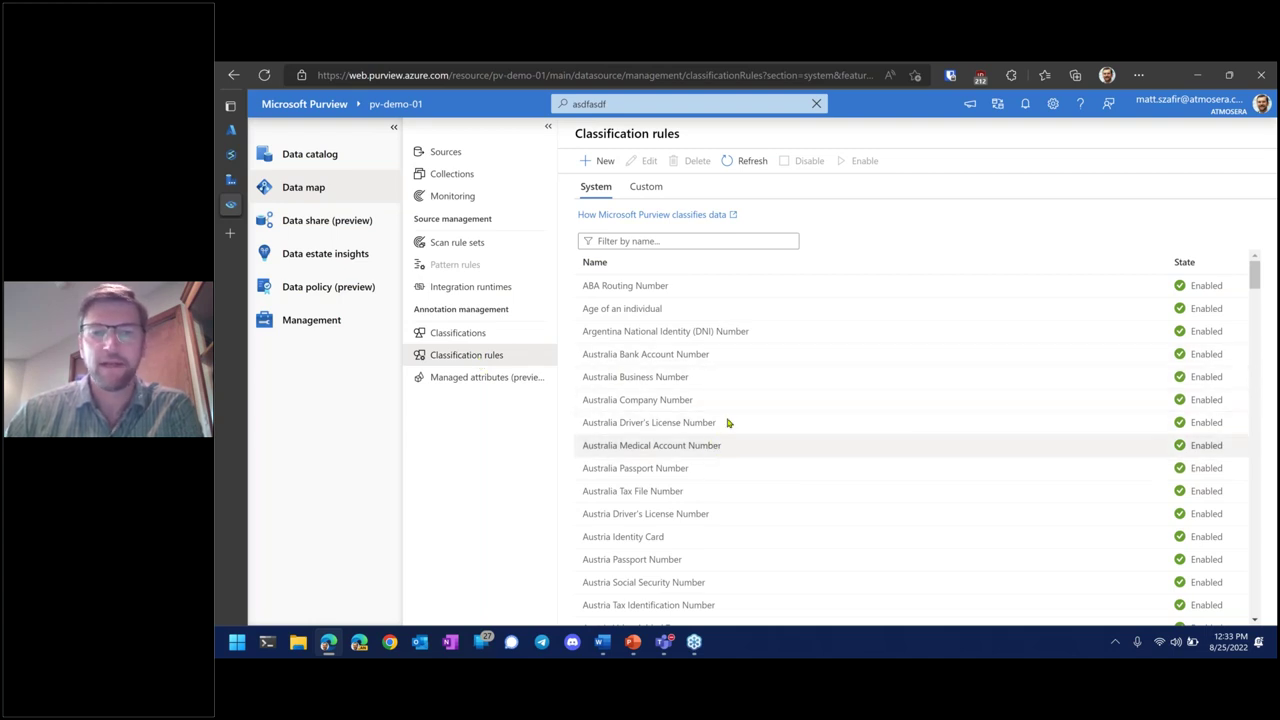
scroll(737, 419, down, 5)
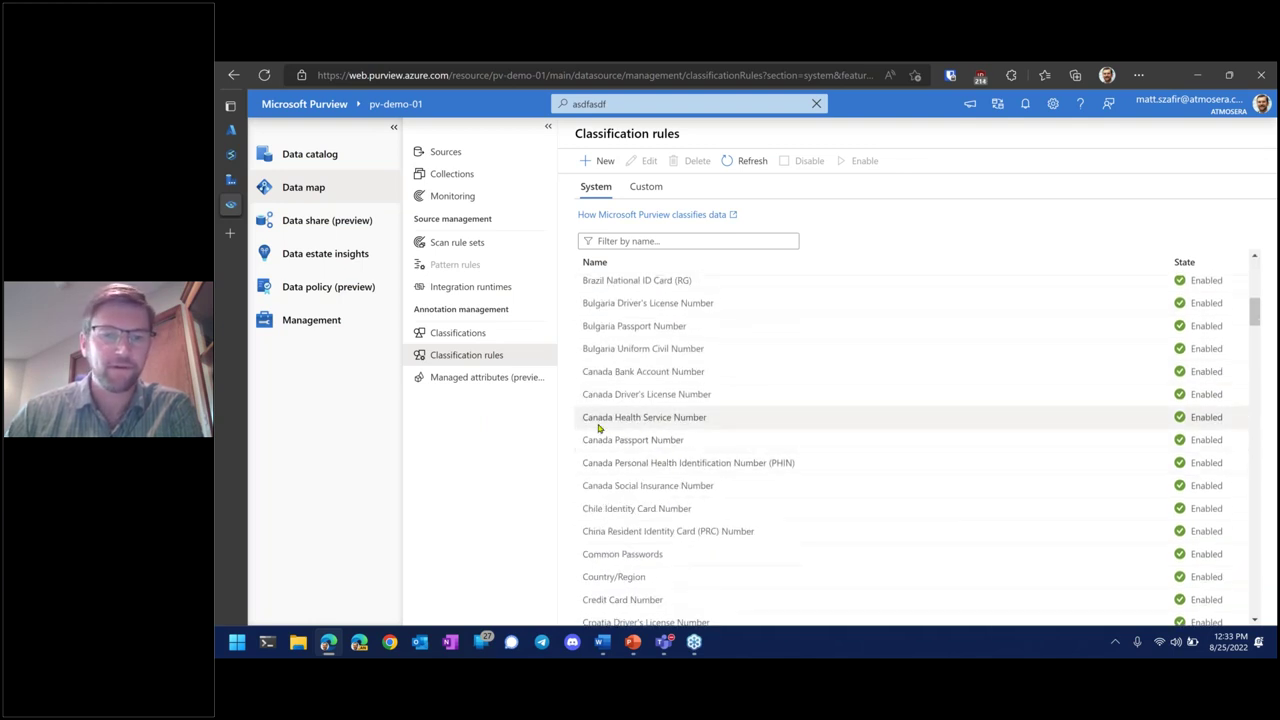
scroll(760, 525, down, 2)
scroll(680, 480, down, 7)
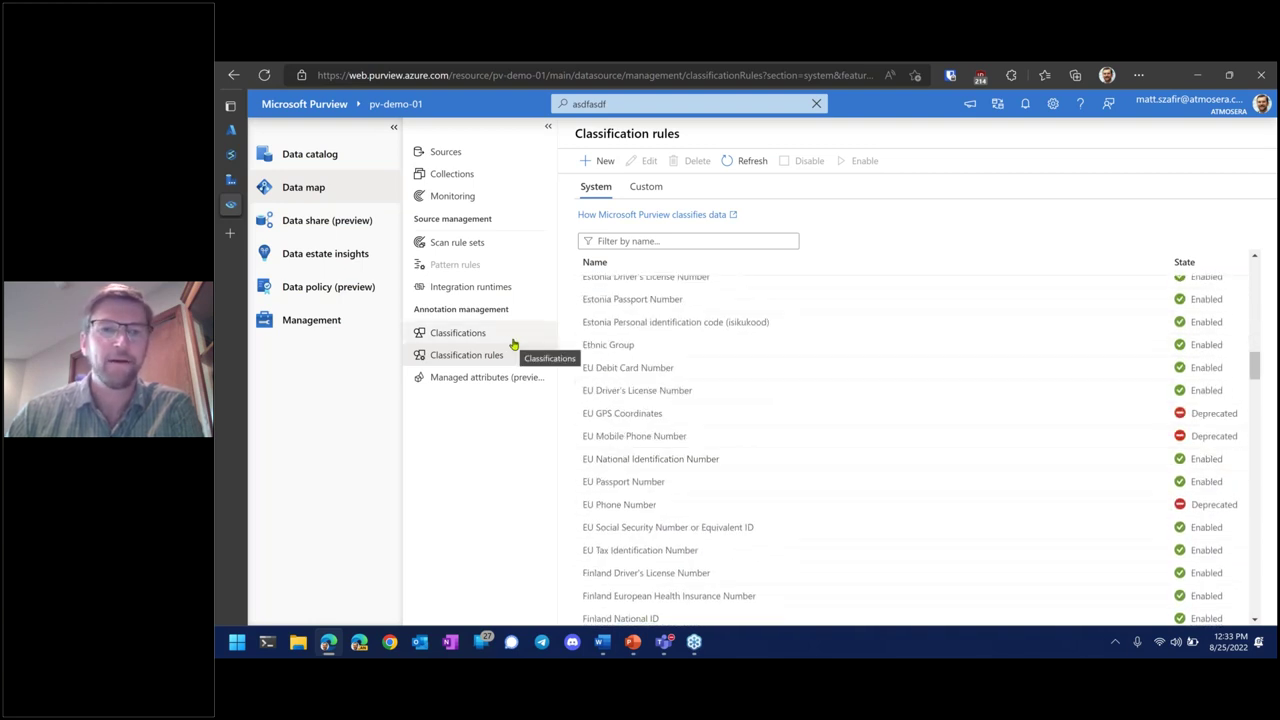
click(650, 189)
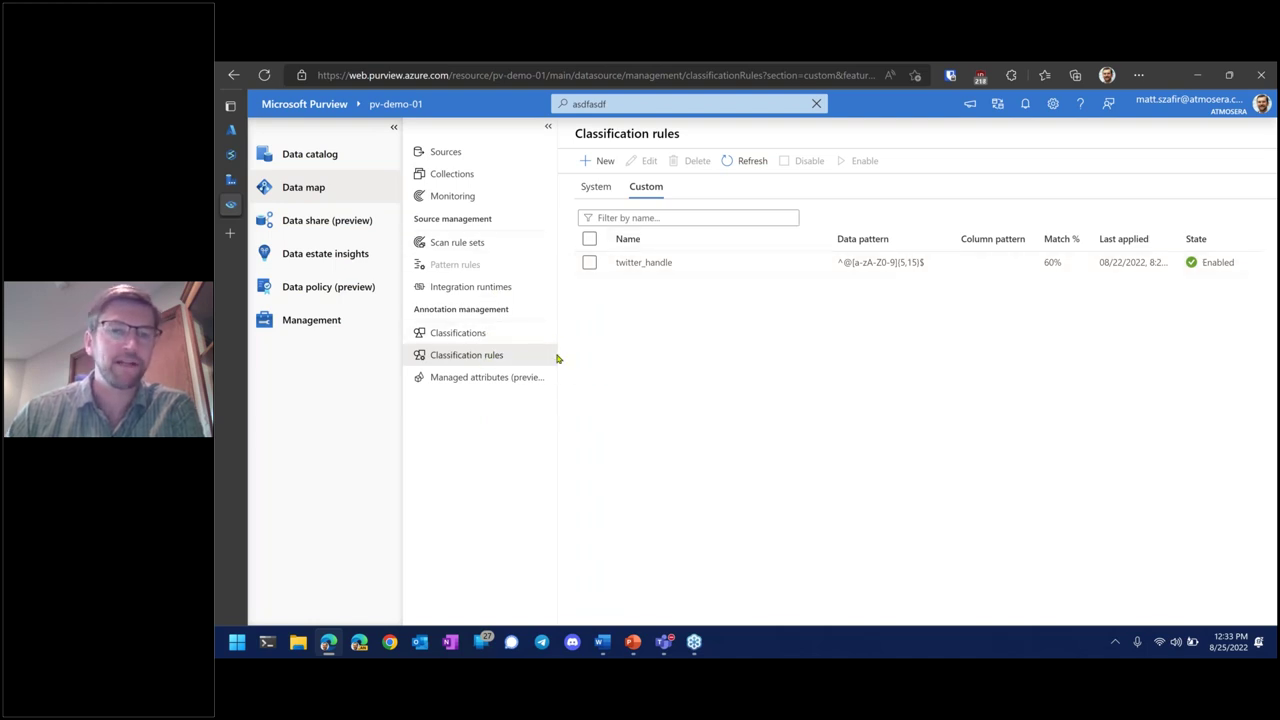
click(470, 332)
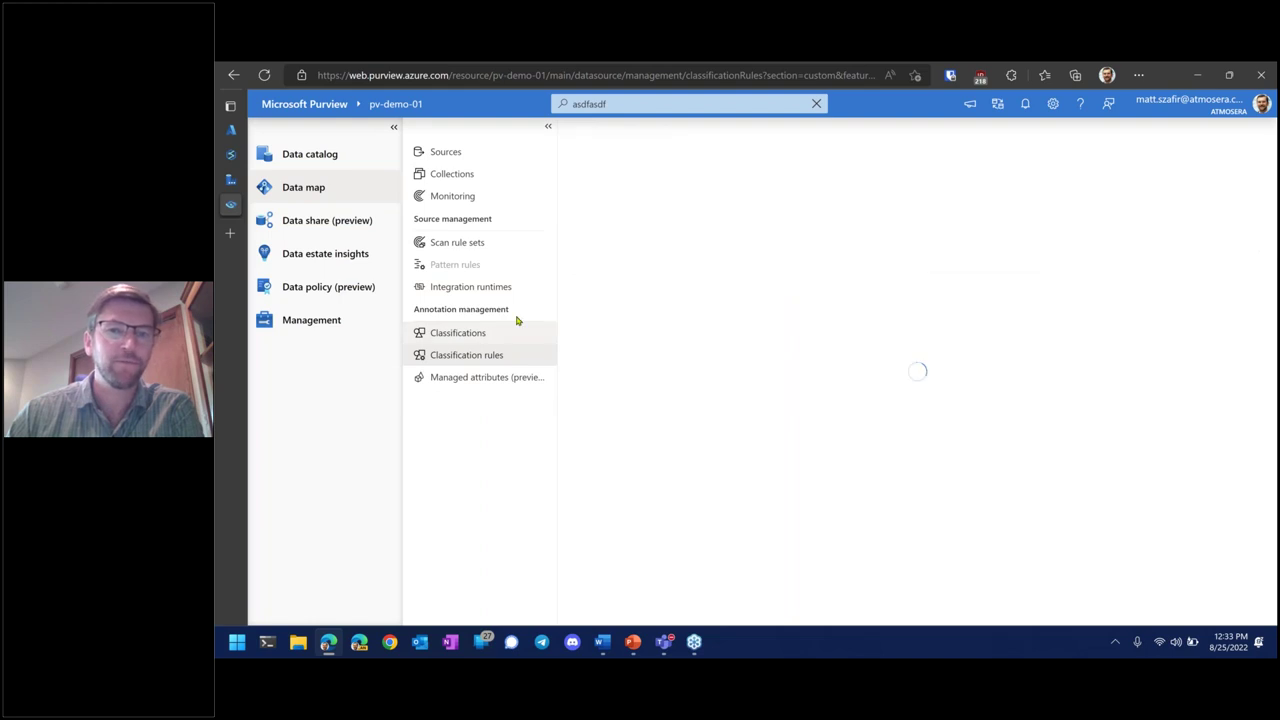
View the custom Twitter Handle classification's details, then go to Scan rule sets
click(645, 186)
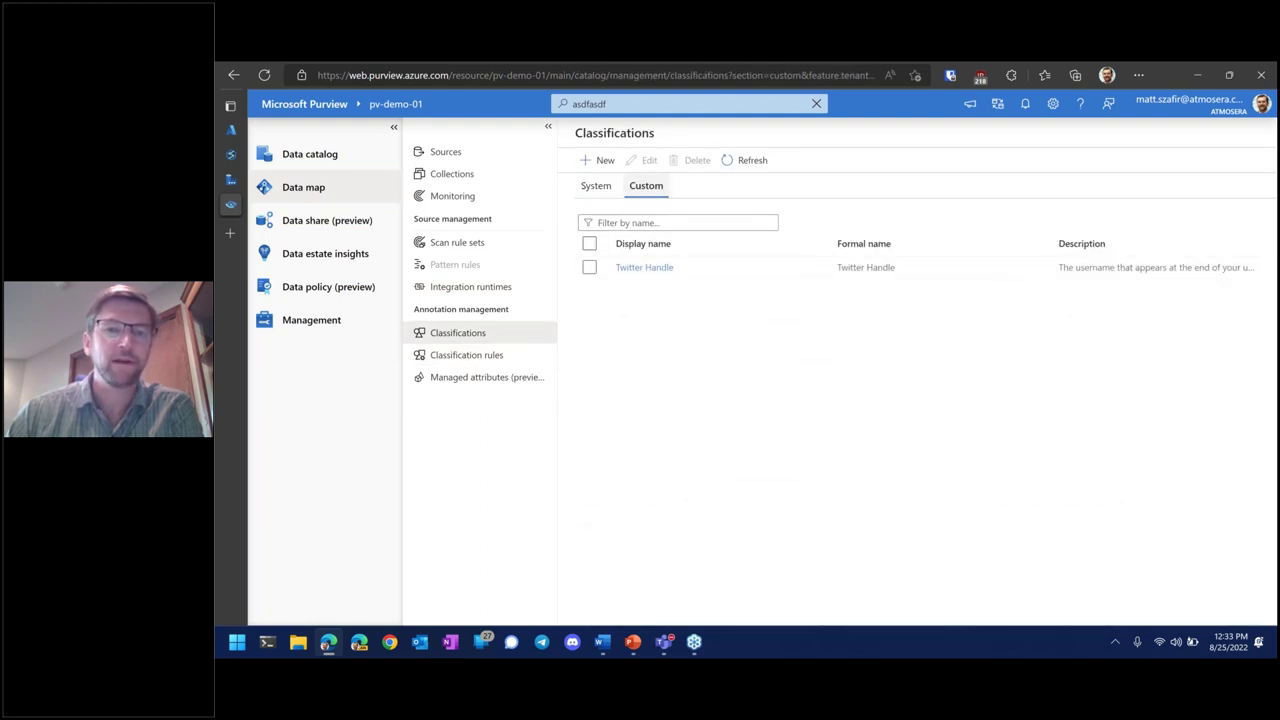
click(644, 268)
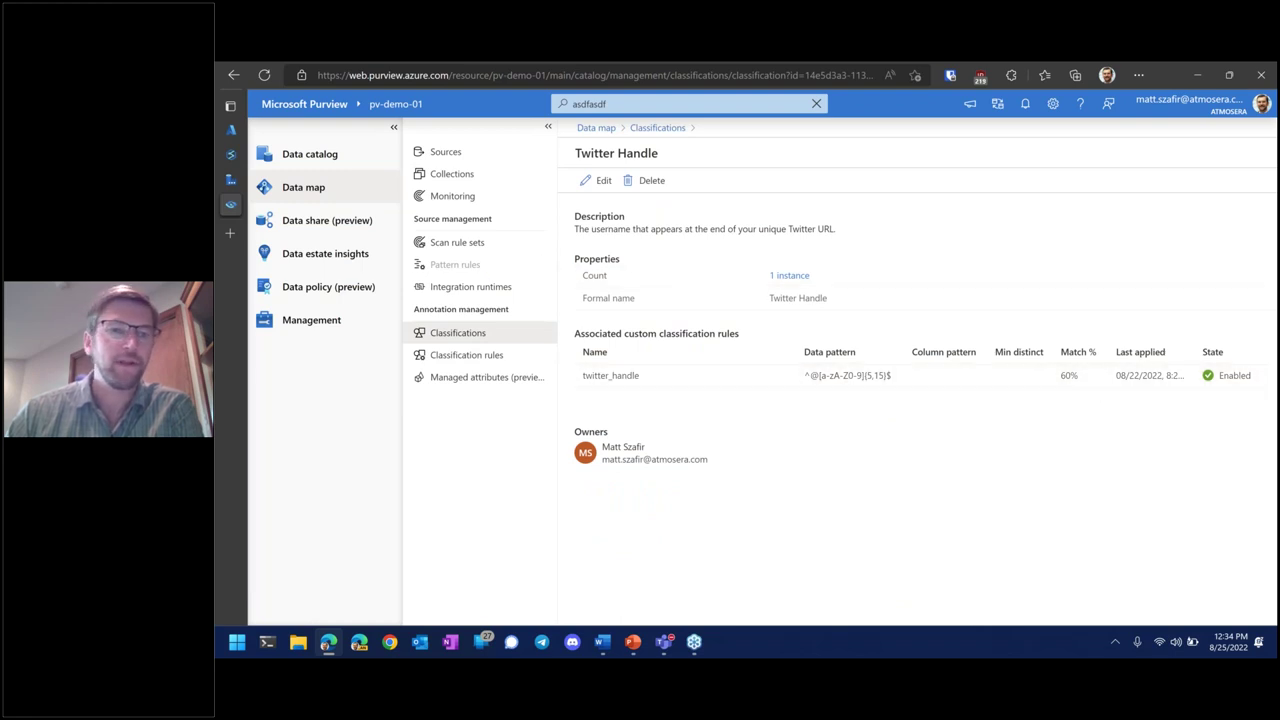
click(450, 244)
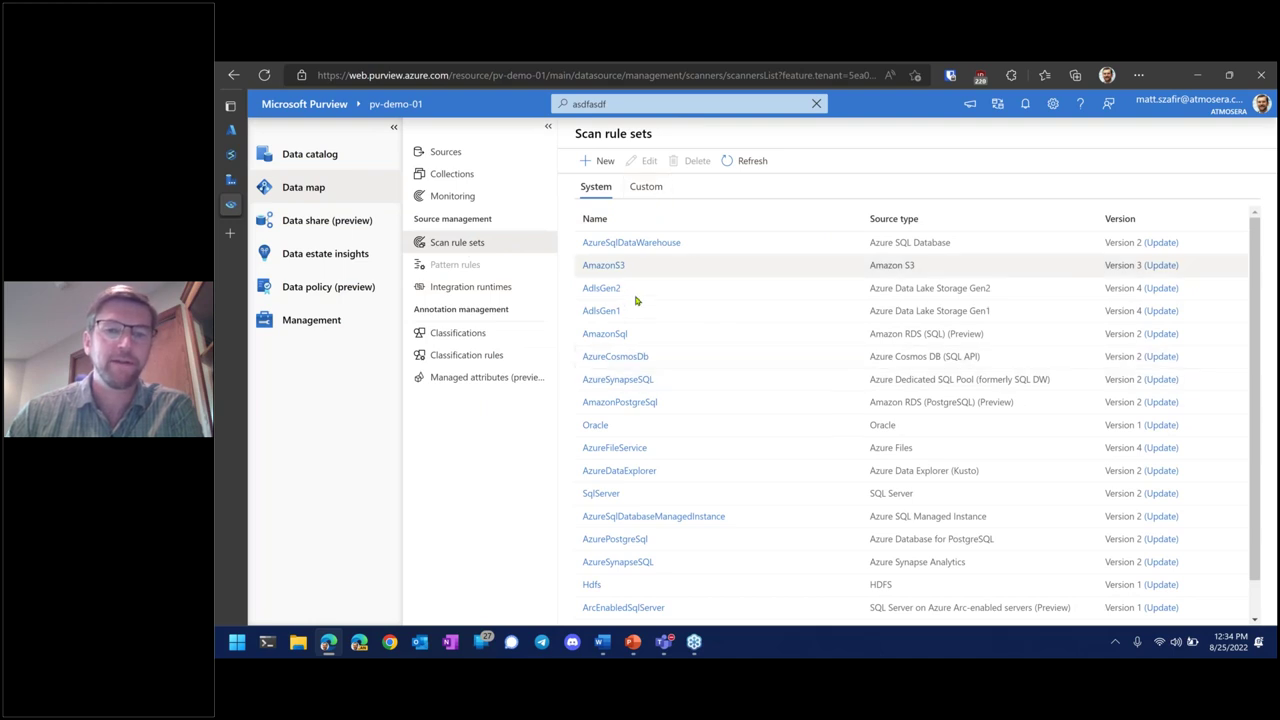
Check the custom twitter_scan_rule_set for ADLS Gen2, then return to the Sources map
scroll(680, 394, down, 2)
scroll(798, 515, up, 2)
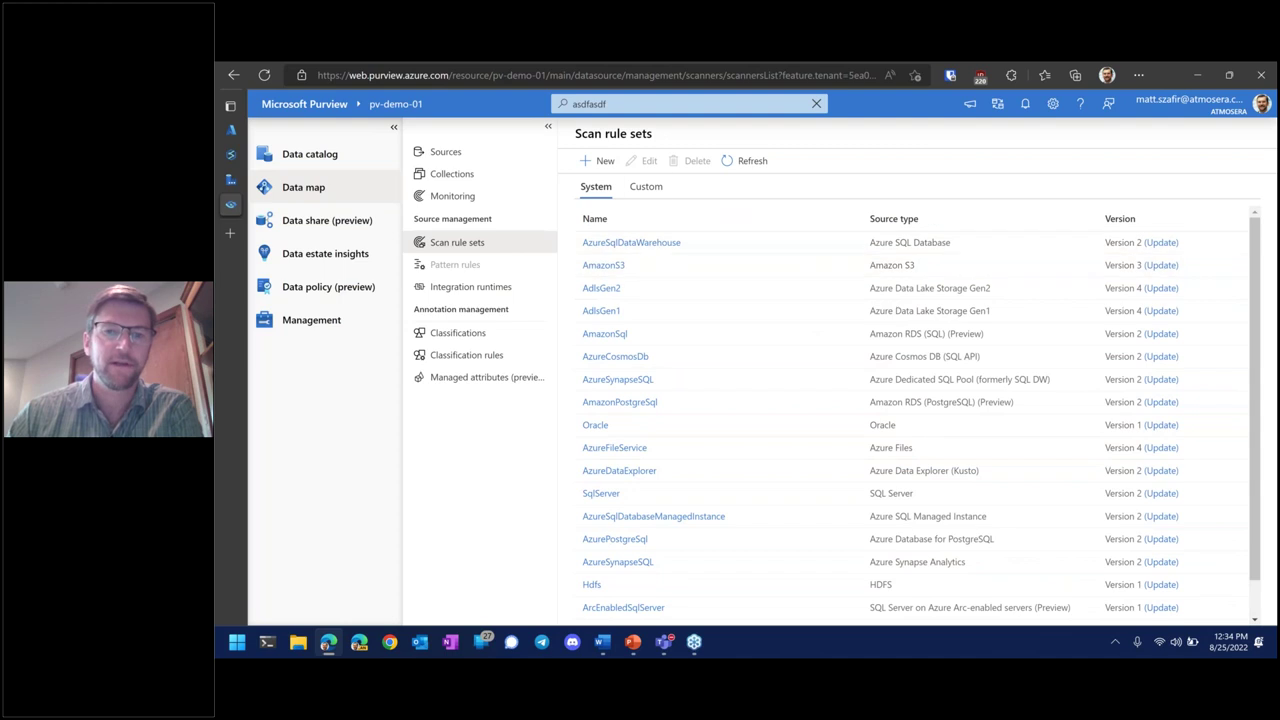
click(646, 187)
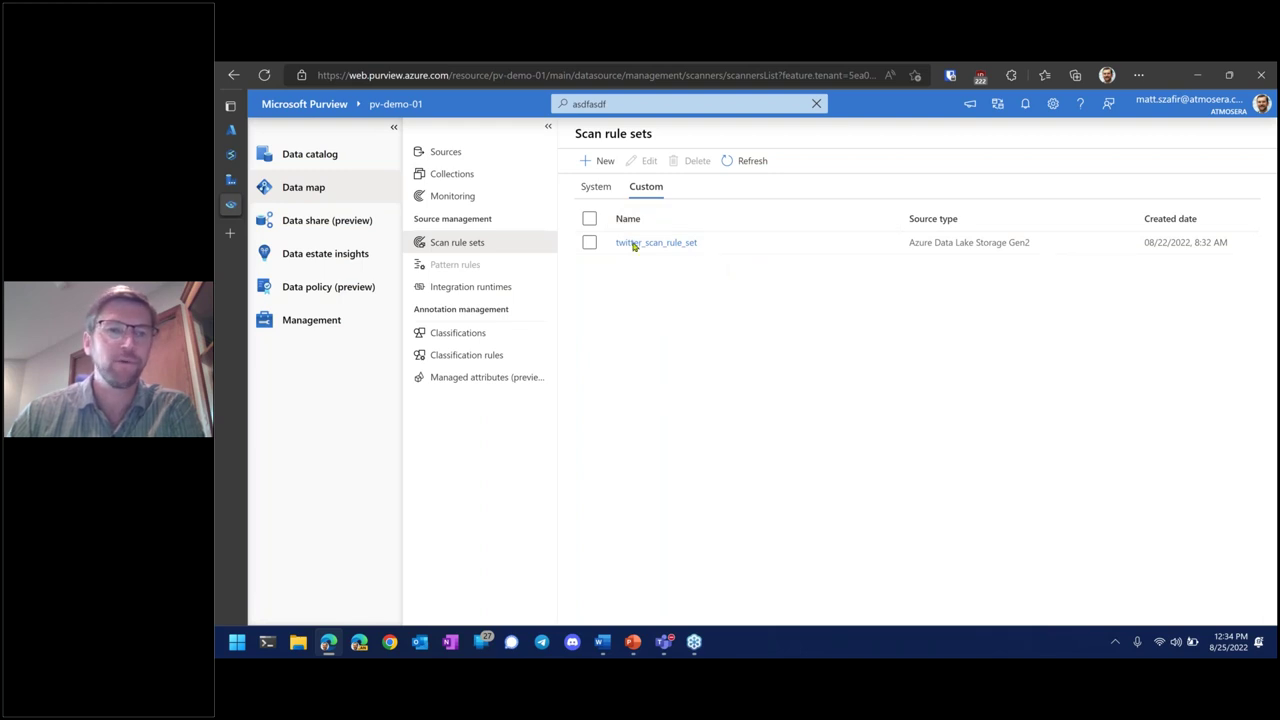
click(475, 156)
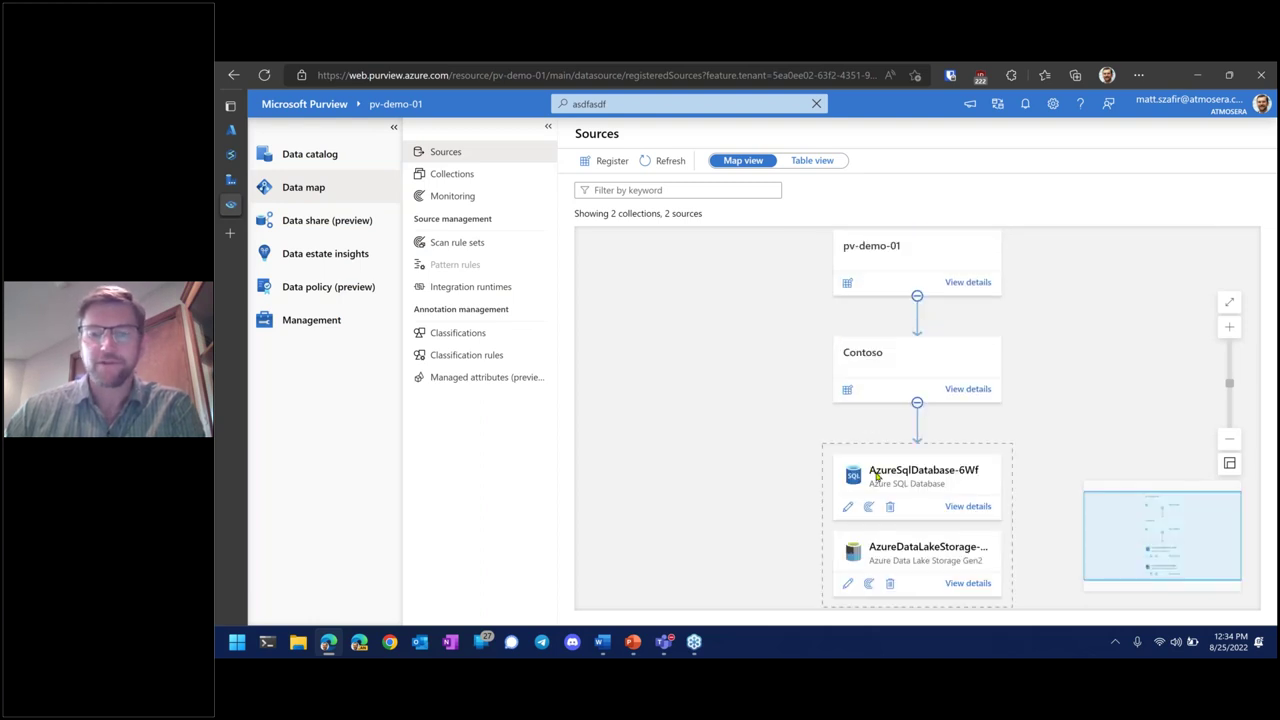
Check the Scan-gyO and Scan-fYz run histories of AzureDataLakeStorage-MA7, then go to Data catalog
click(965, 583)
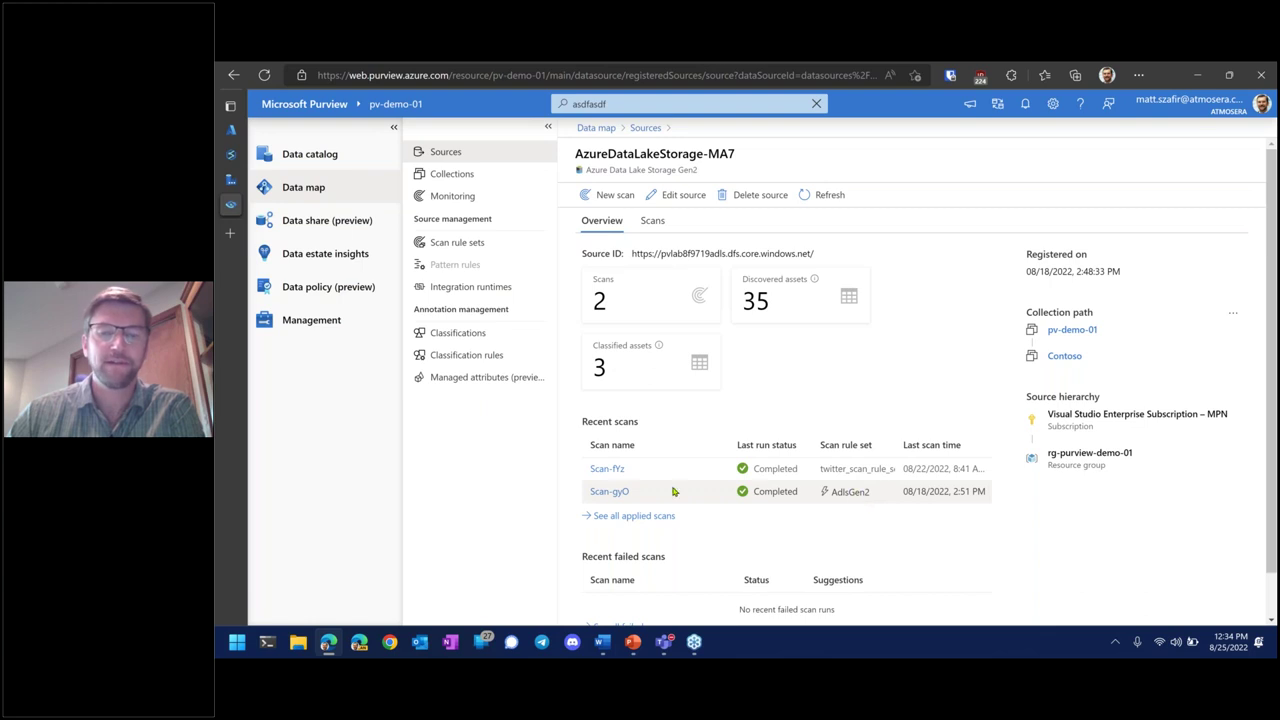
click(609, 491)
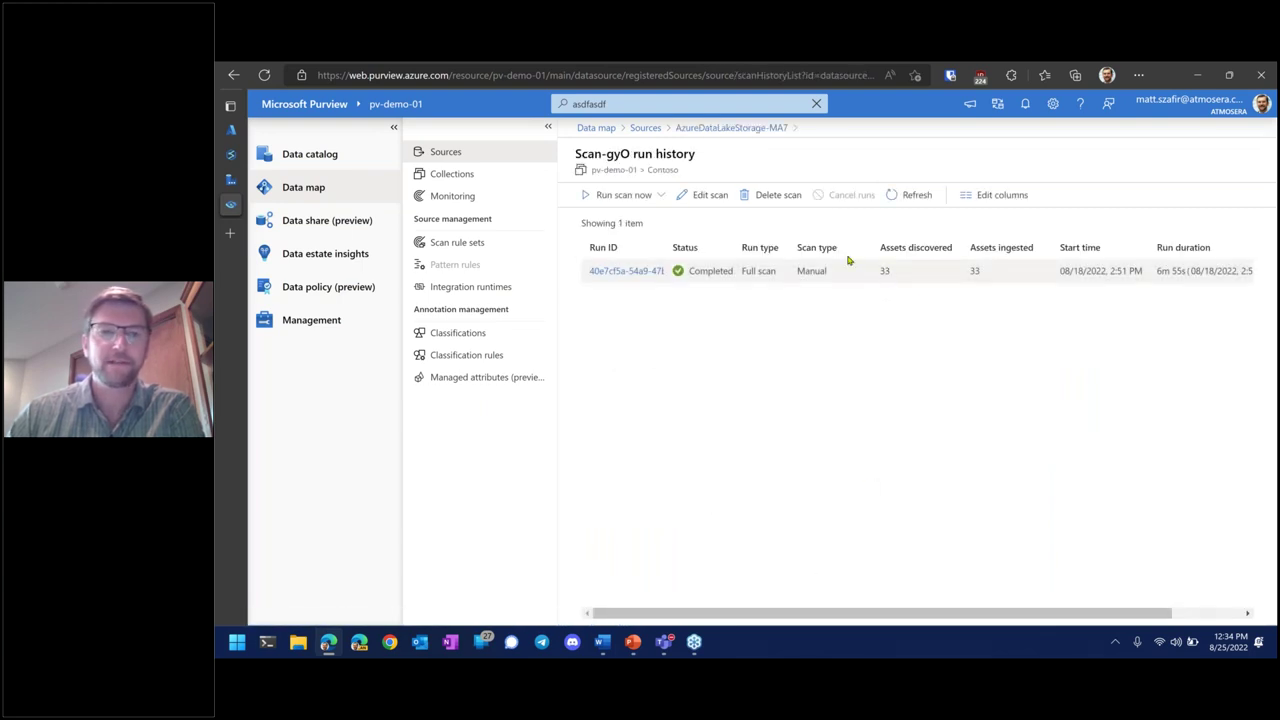
click(709, 133)
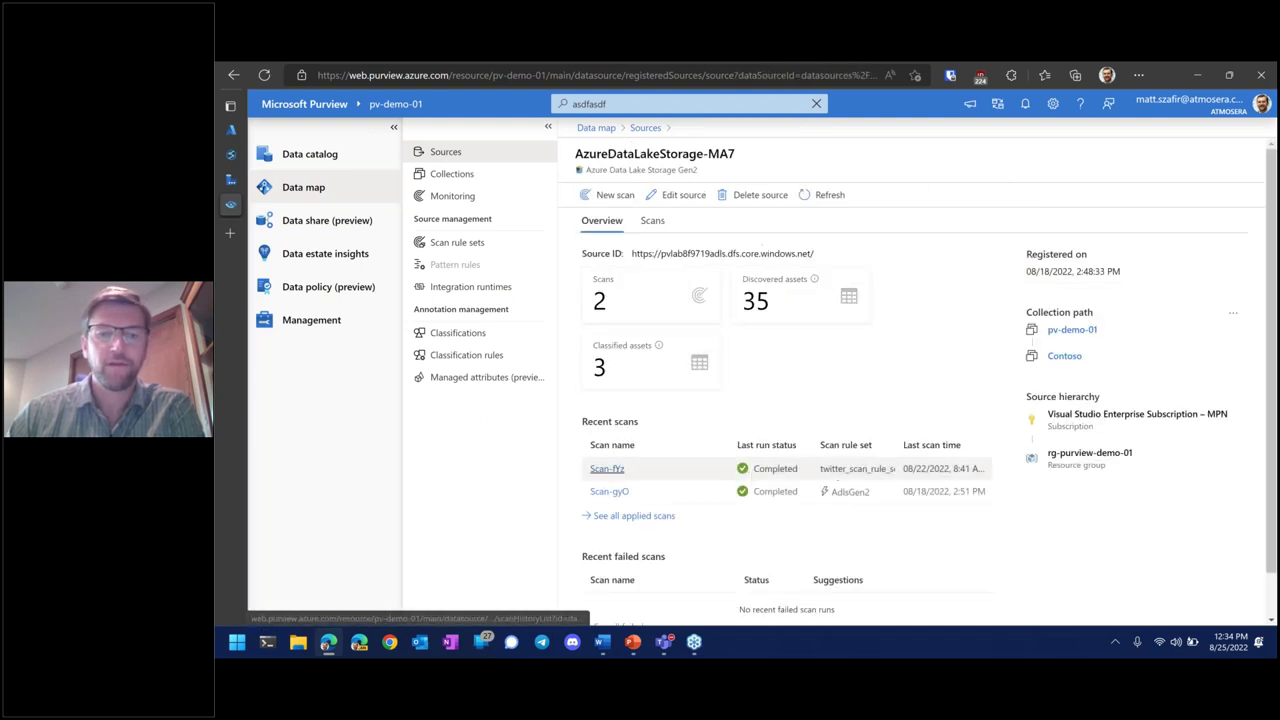
click(616, 475)
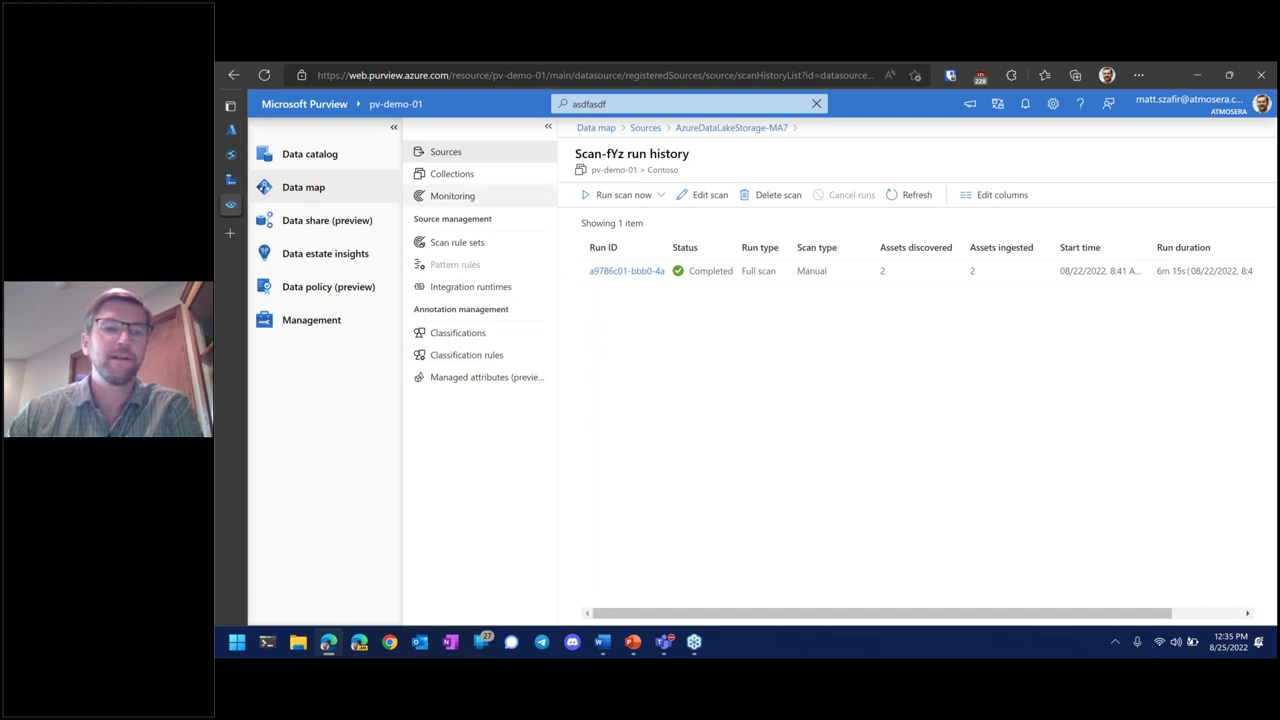
click(327, 157)
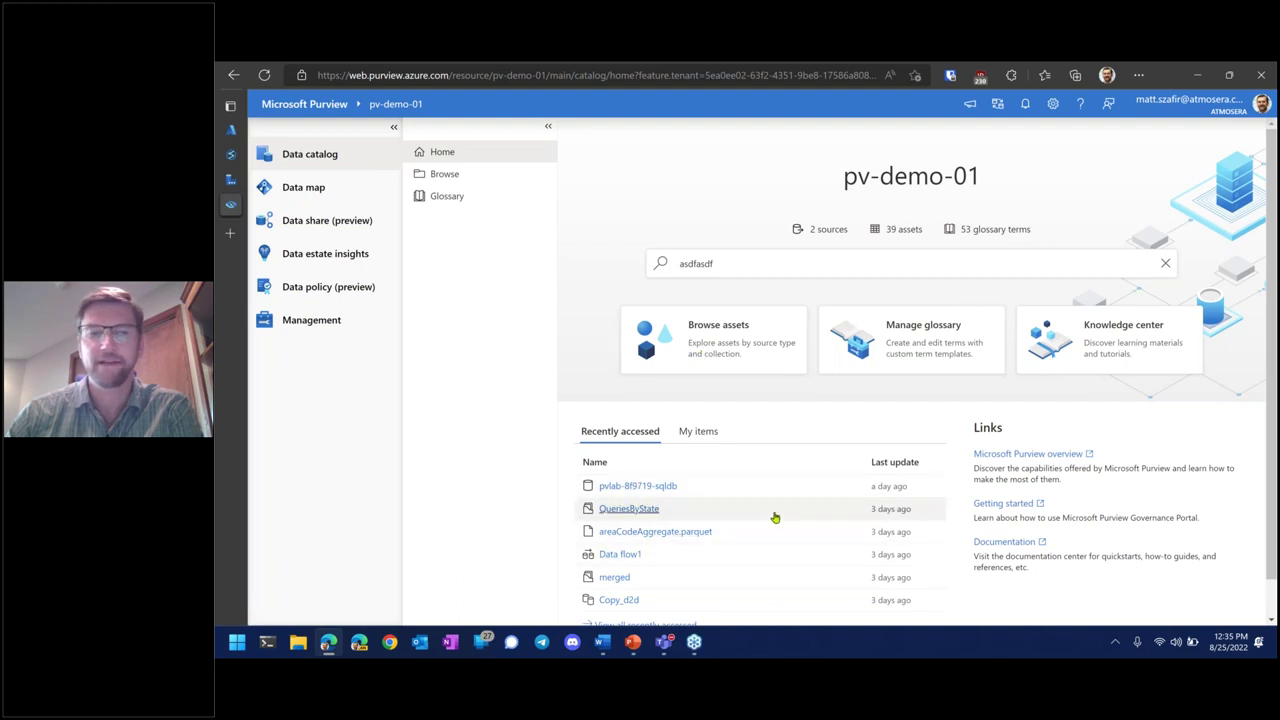
Search the catalog with * to list all 92 assets with filter facets
click(726, 263)
text(*)
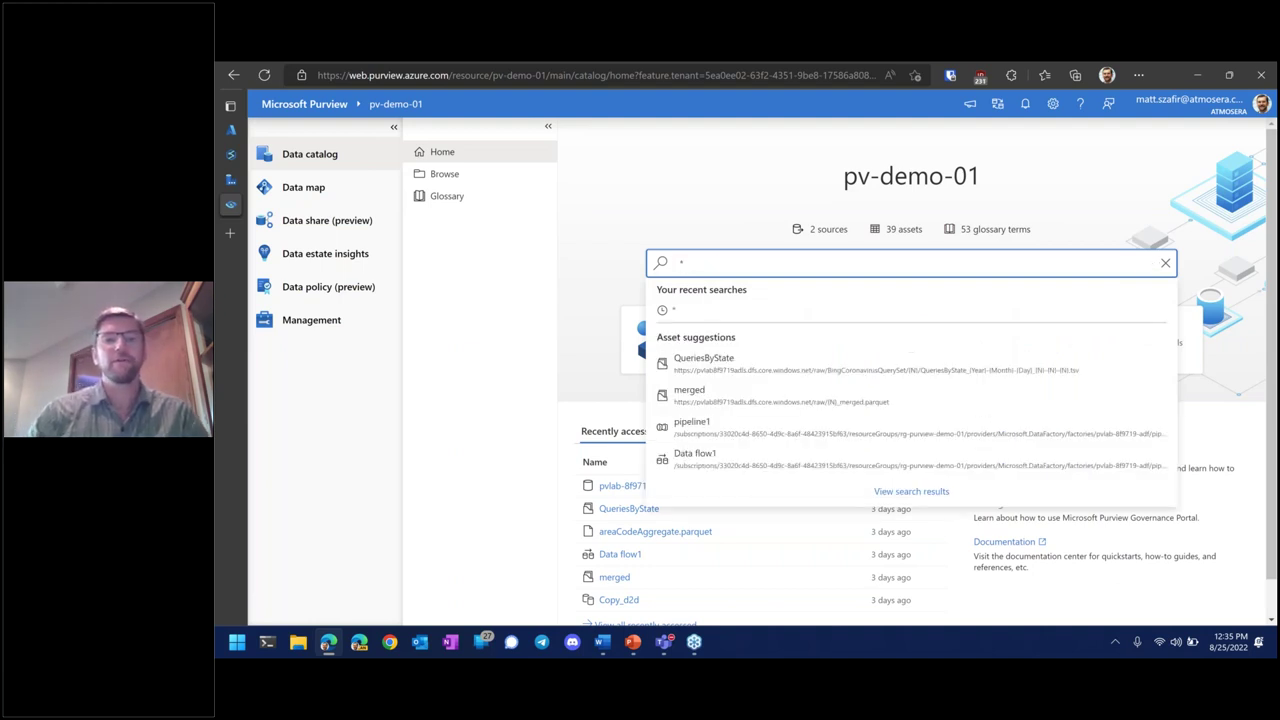
key(Return)
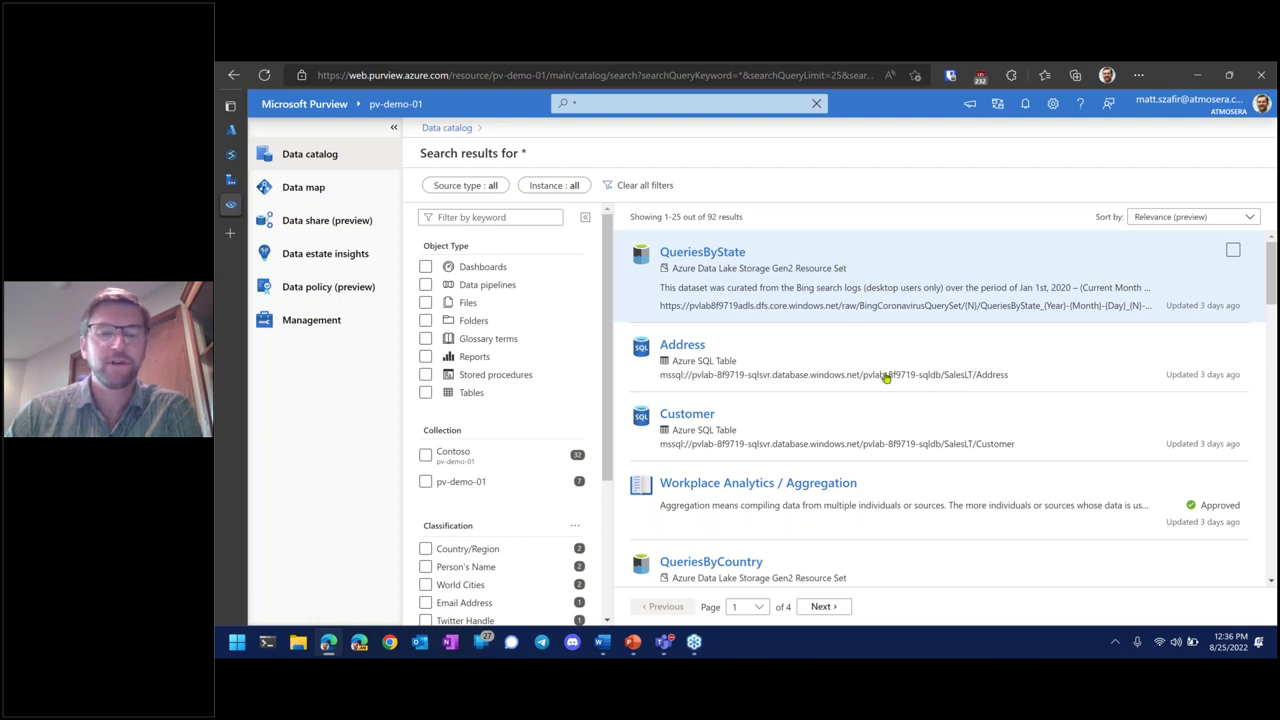
Start a new catalog search for 'sourc'
click(682, 104)
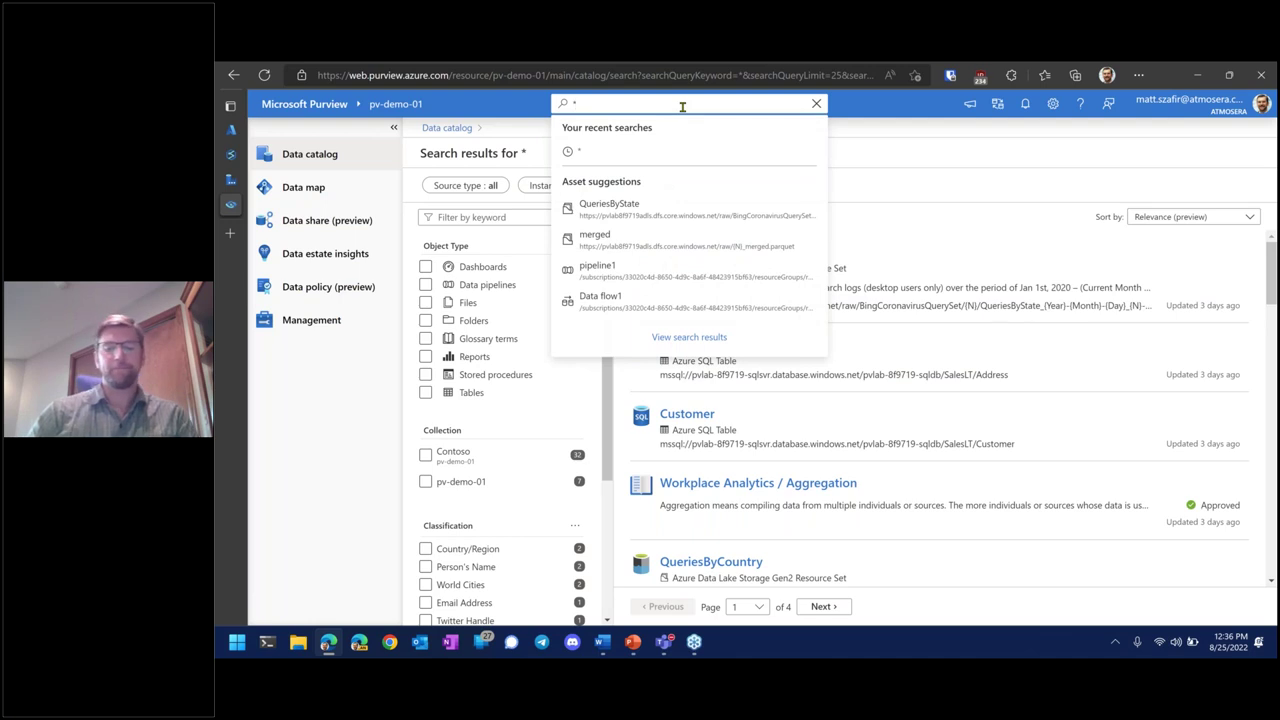
key(BackSpace)
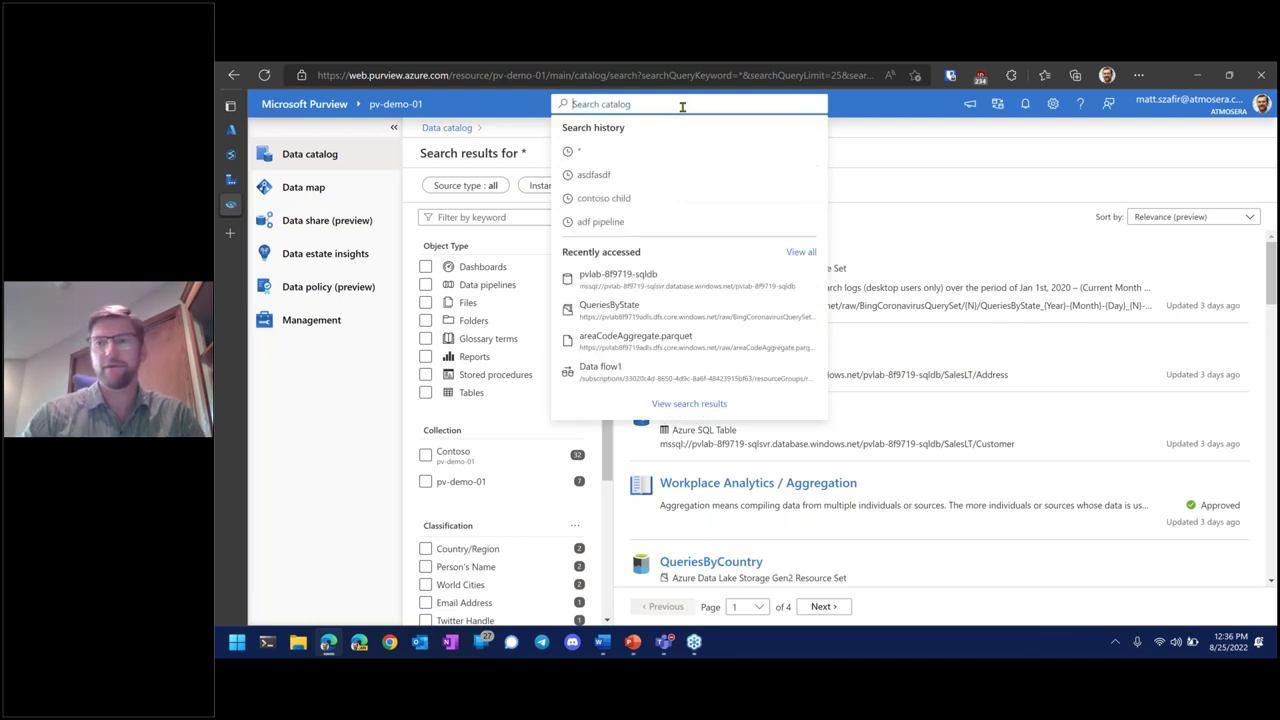
text(sour)
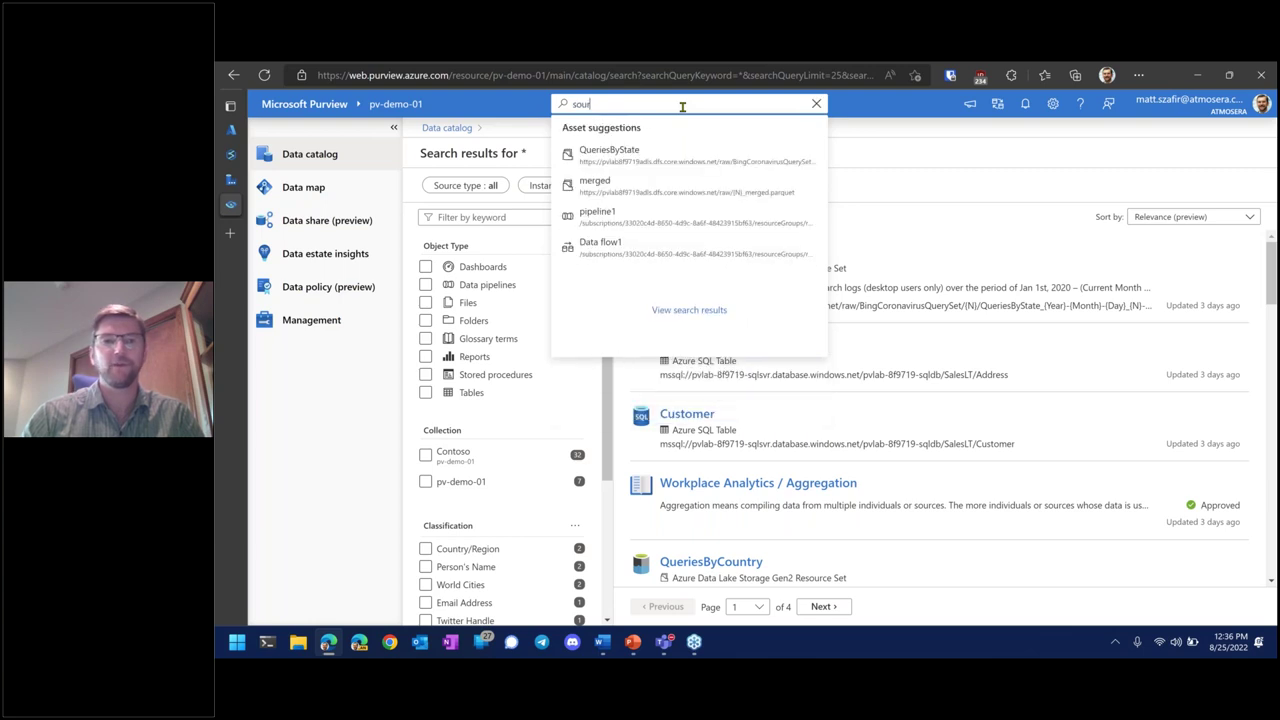
text(c)
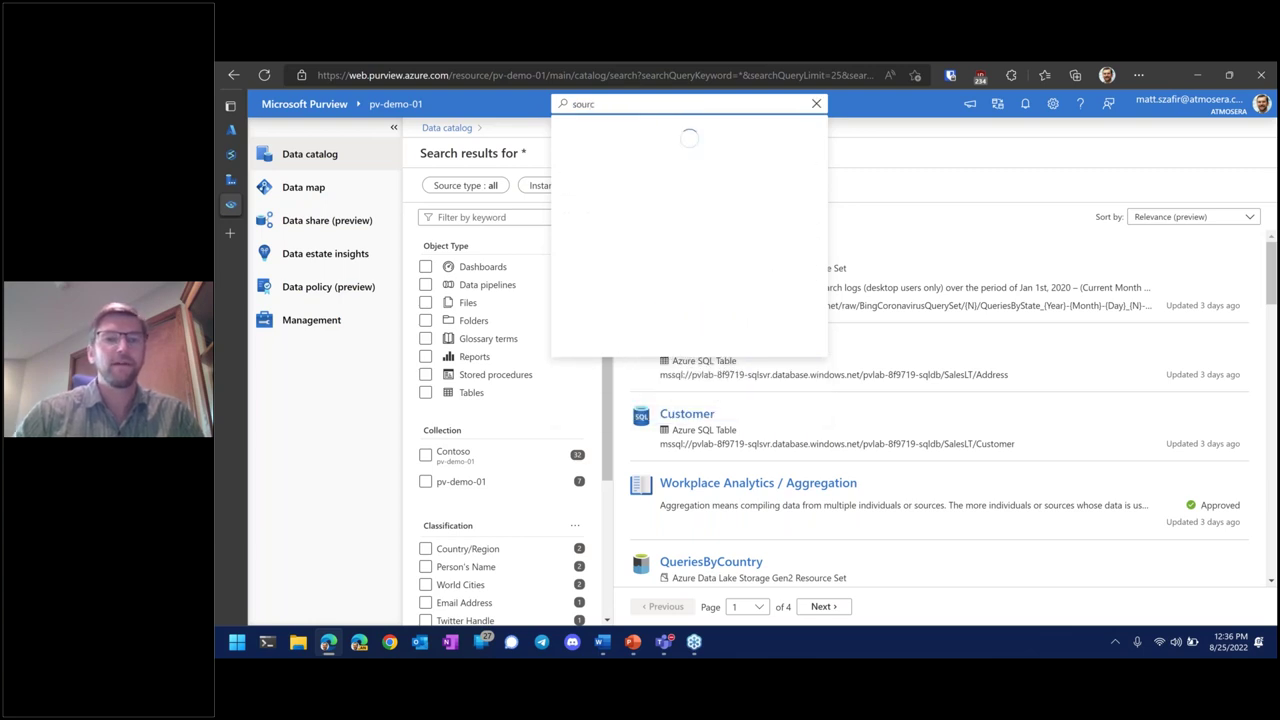
Open the SourceTest table from the suggestions and view its schema and lineage
key(Return)
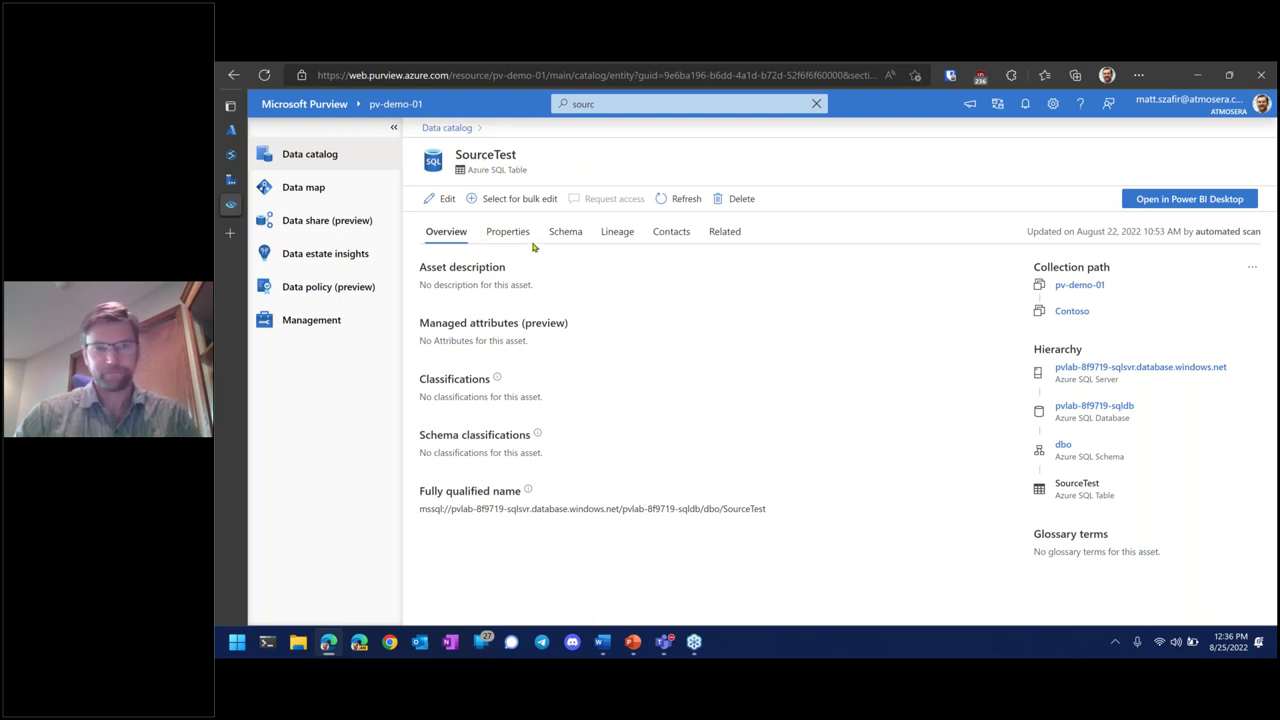
click(563, 235)
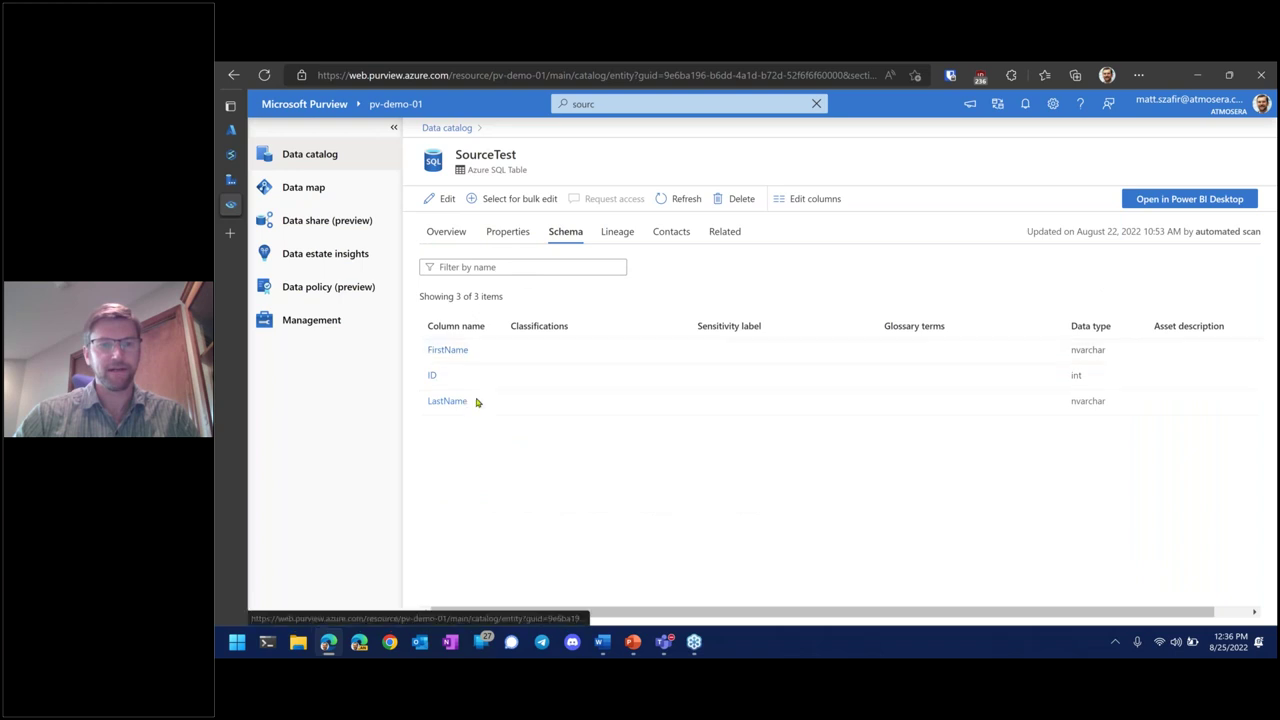
click(627, 237)
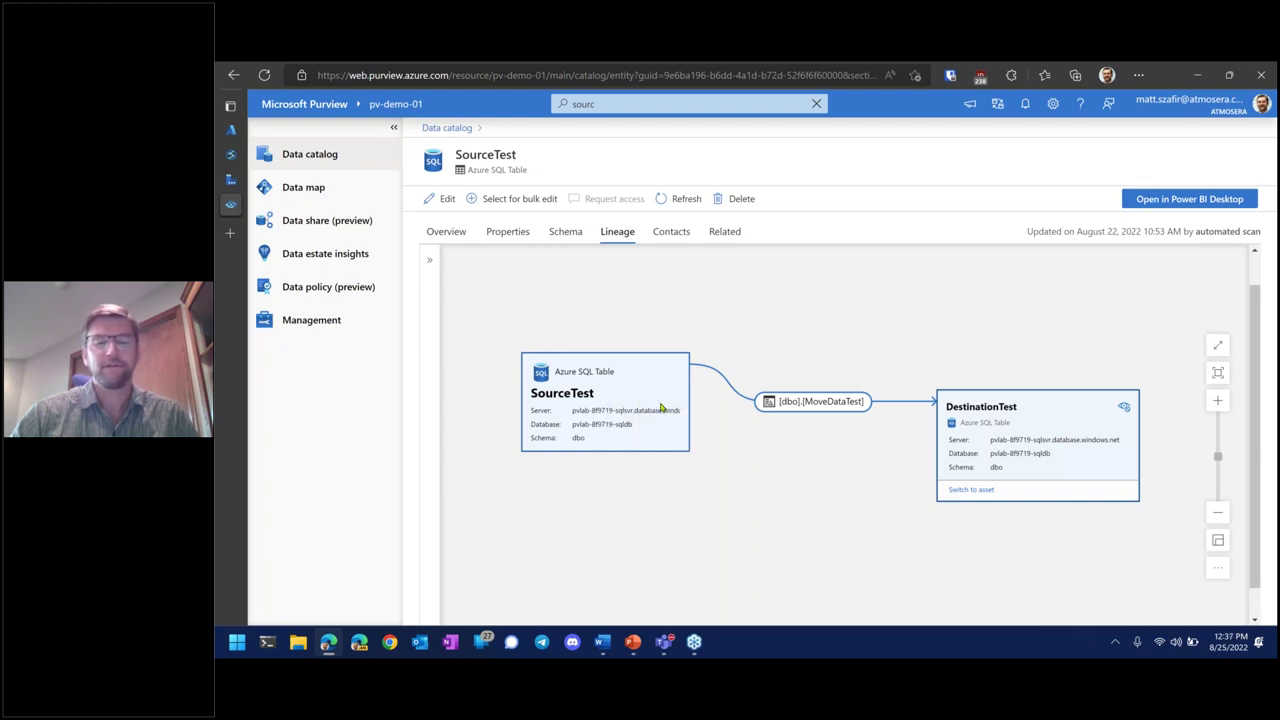
Inspect the SourceTest, [dbo].[MoveDataTest] and DestinationTest nodes in the lineage graph
click(634, 393)
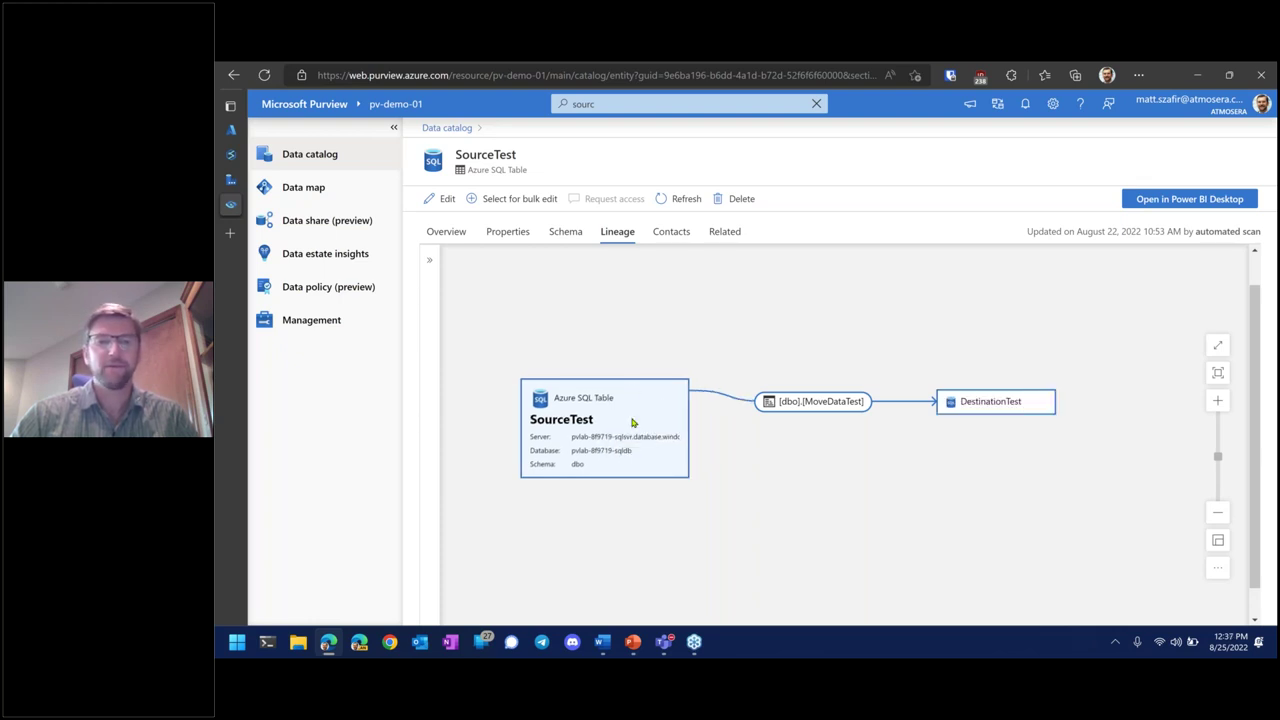
click(826, 403)
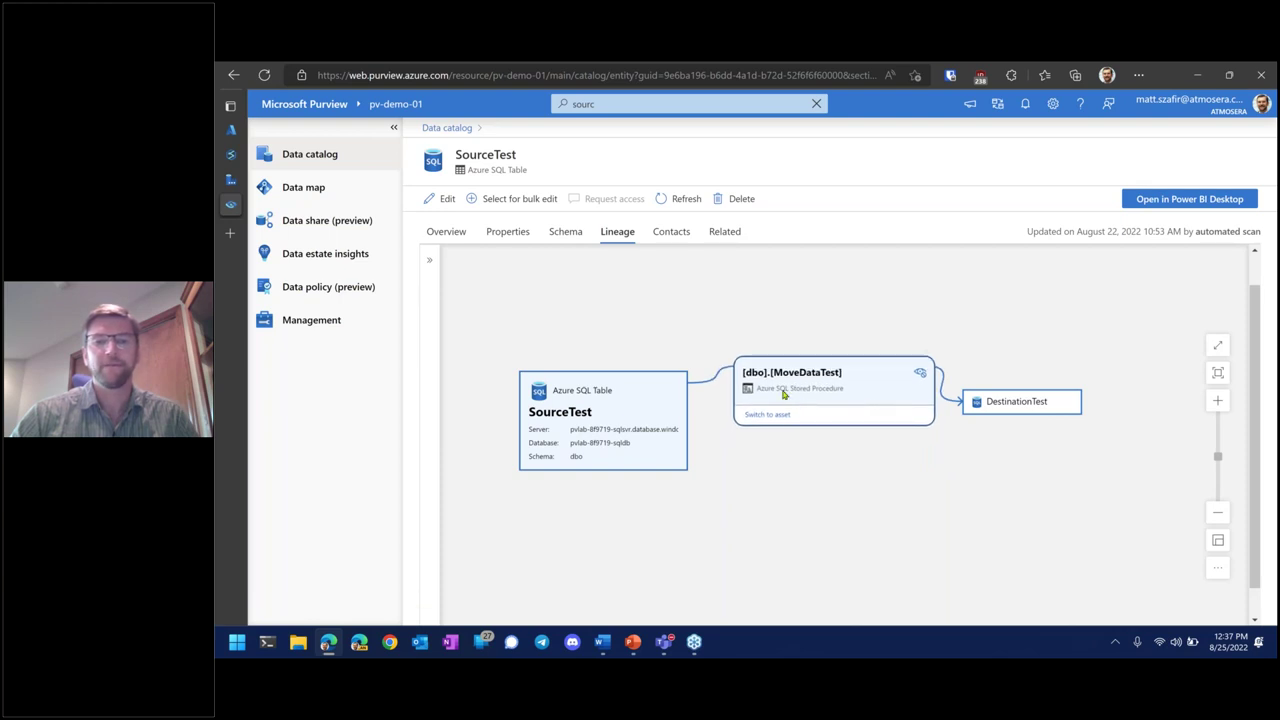
click(1075, 405)
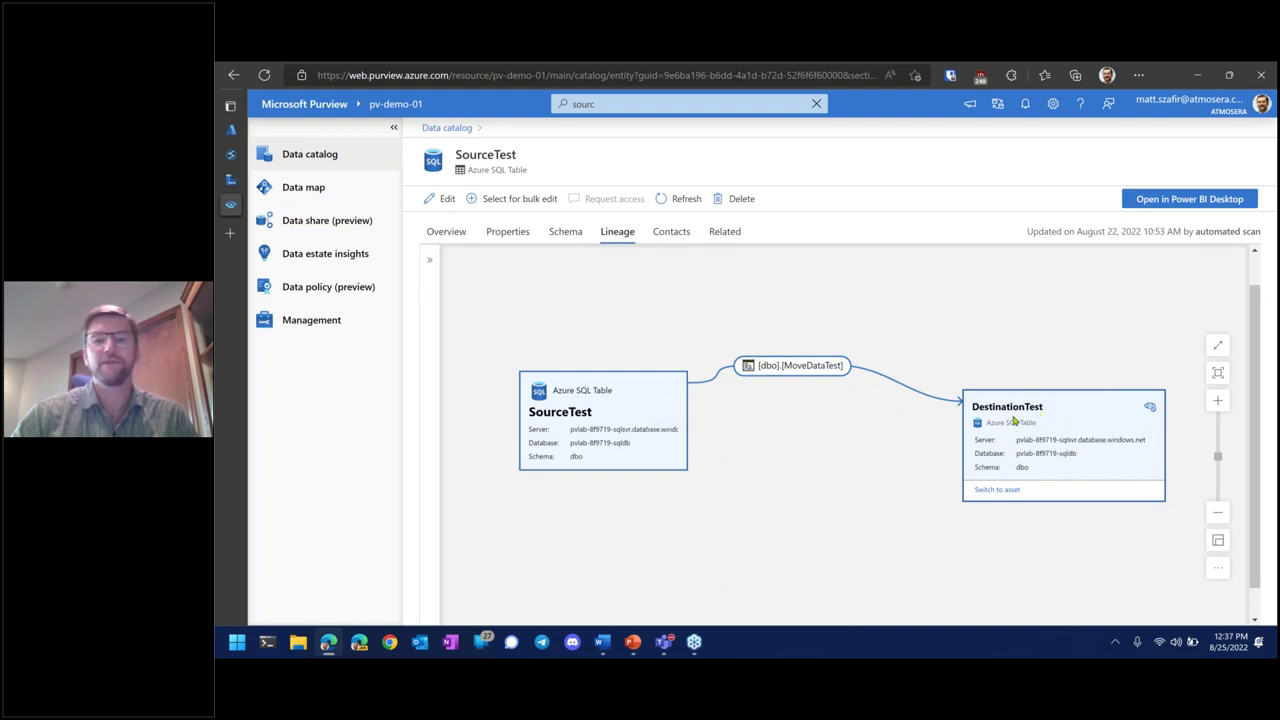
click(777, 370)
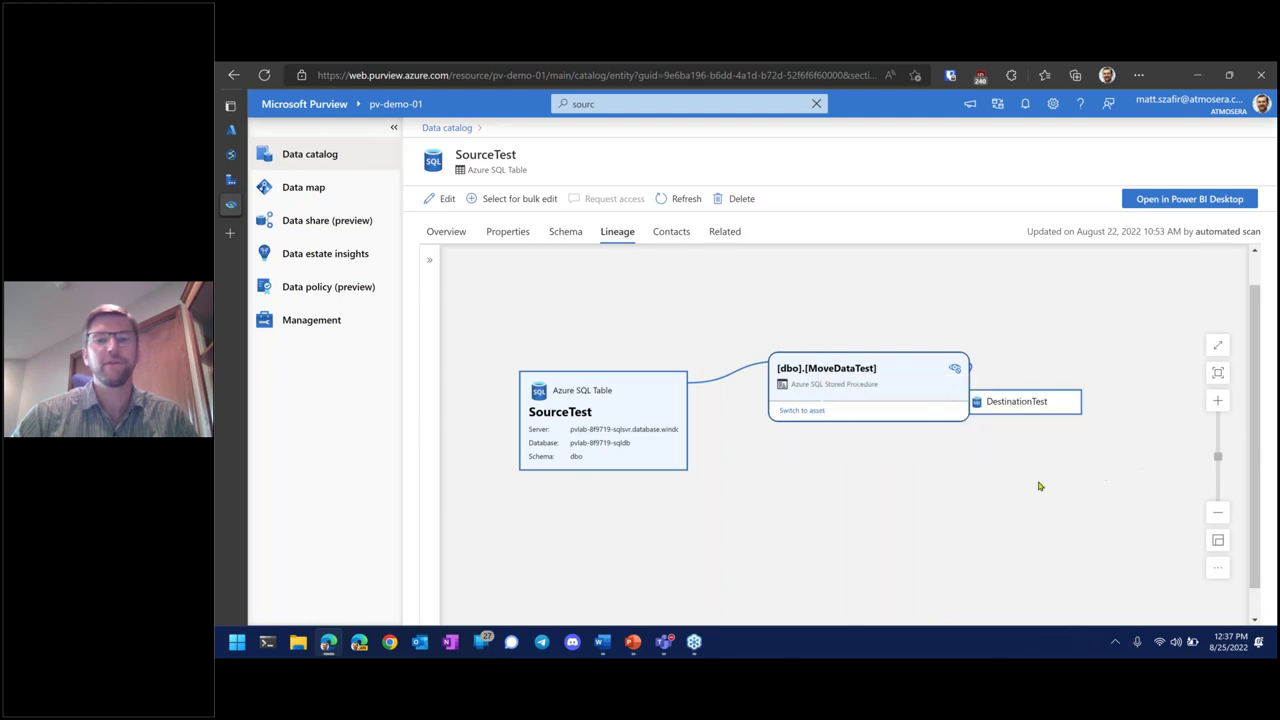
click(1064, 401)
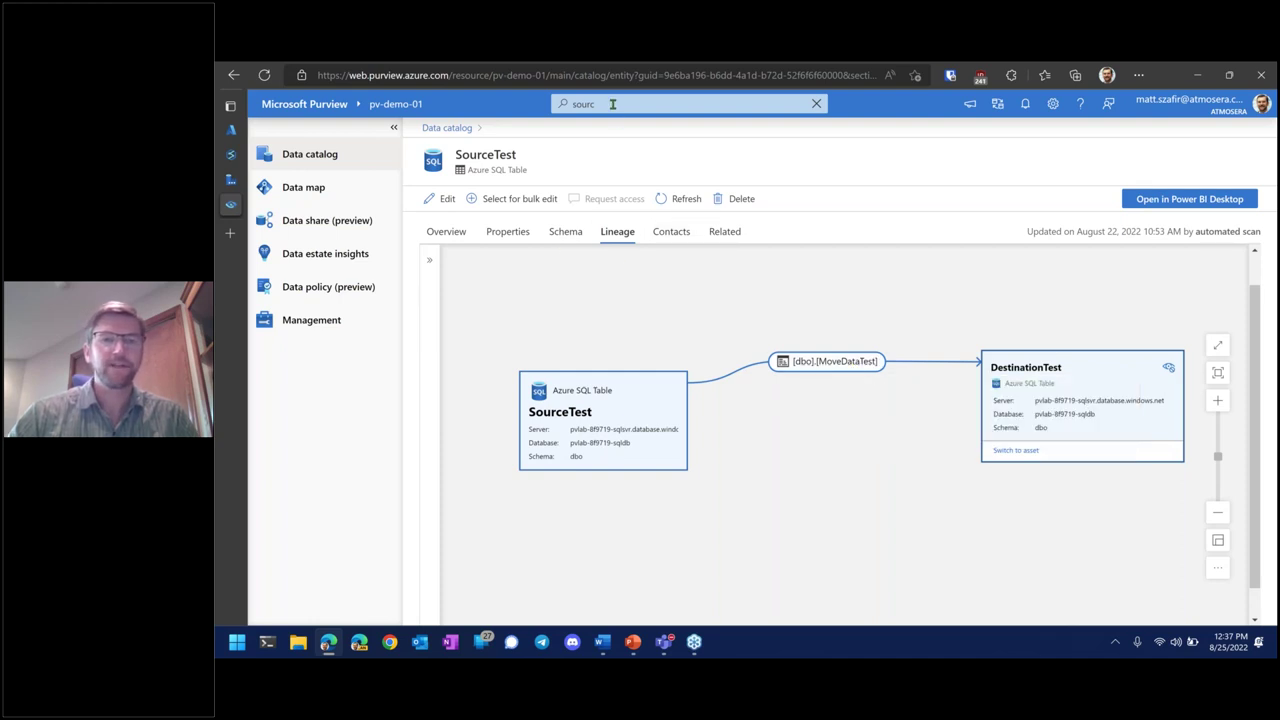
click(709, 100)
Search the catalog for adf and open the Copy_d2d copy activity
key(BackSpace)
key(BackSpace)
key(BackSpace)
key(BackSpace)
key(BackSpace)
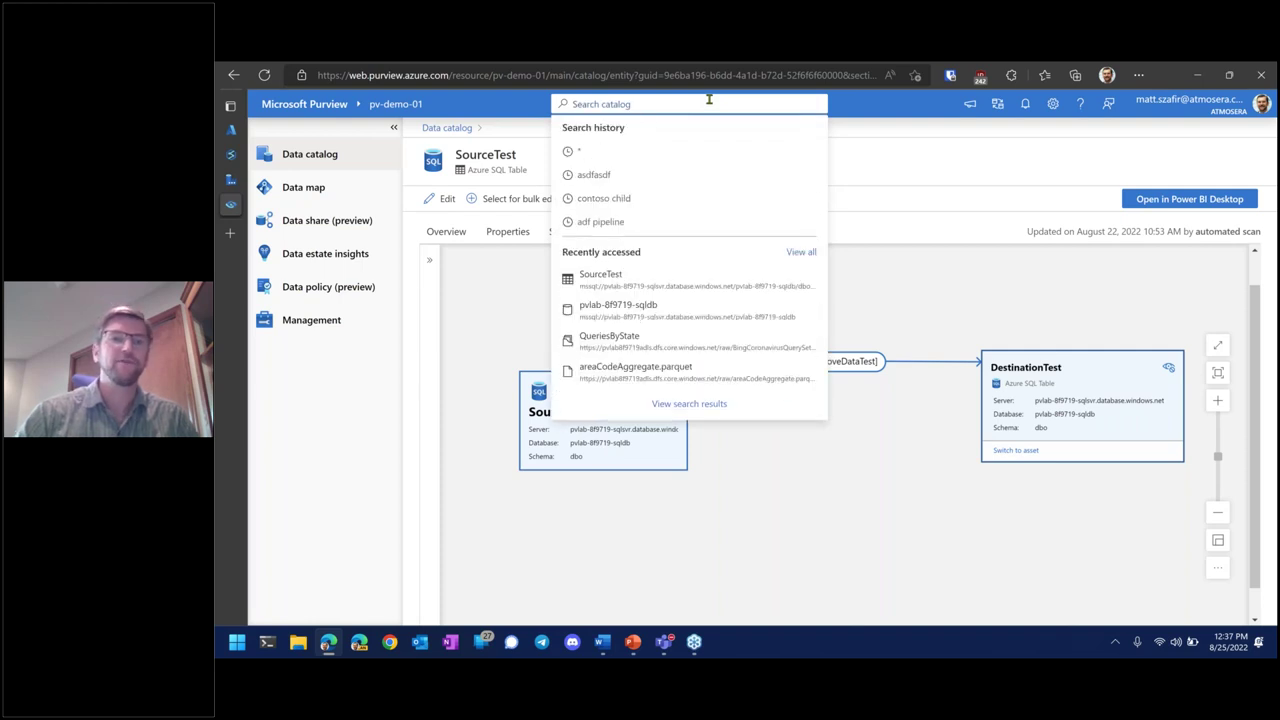
text(adf)
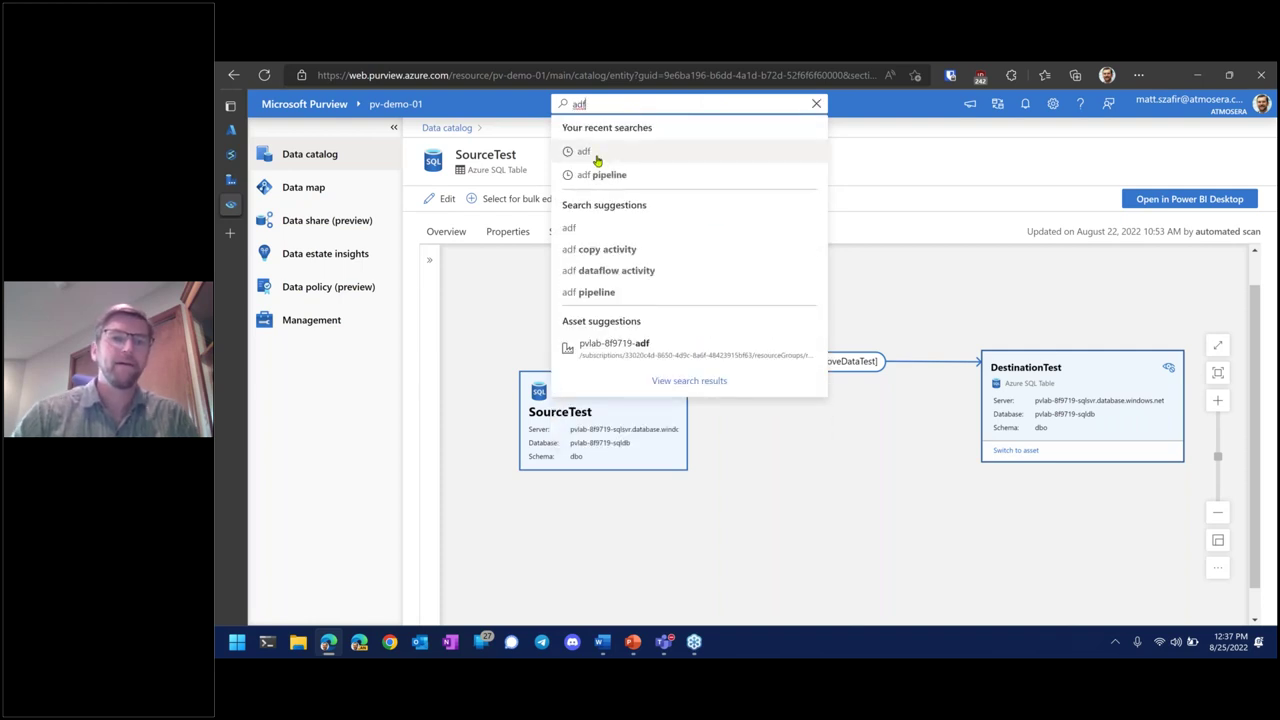
click(590, 152)
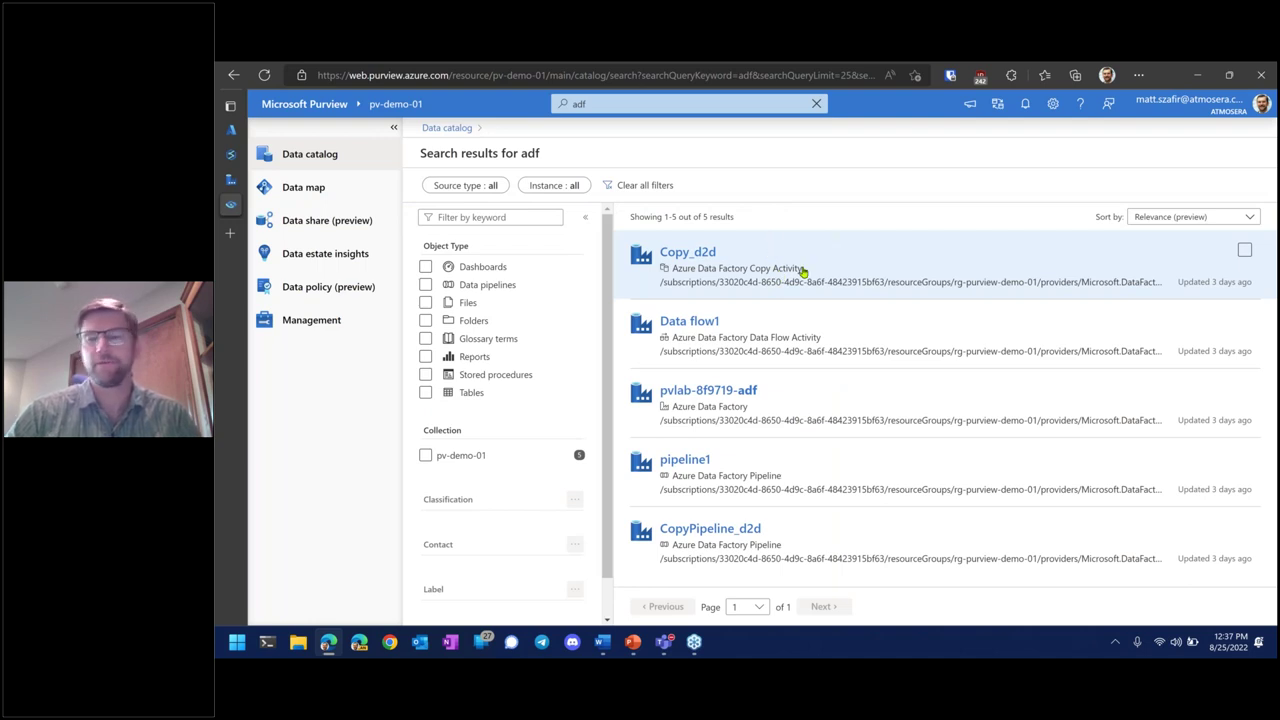
click(702, 252)
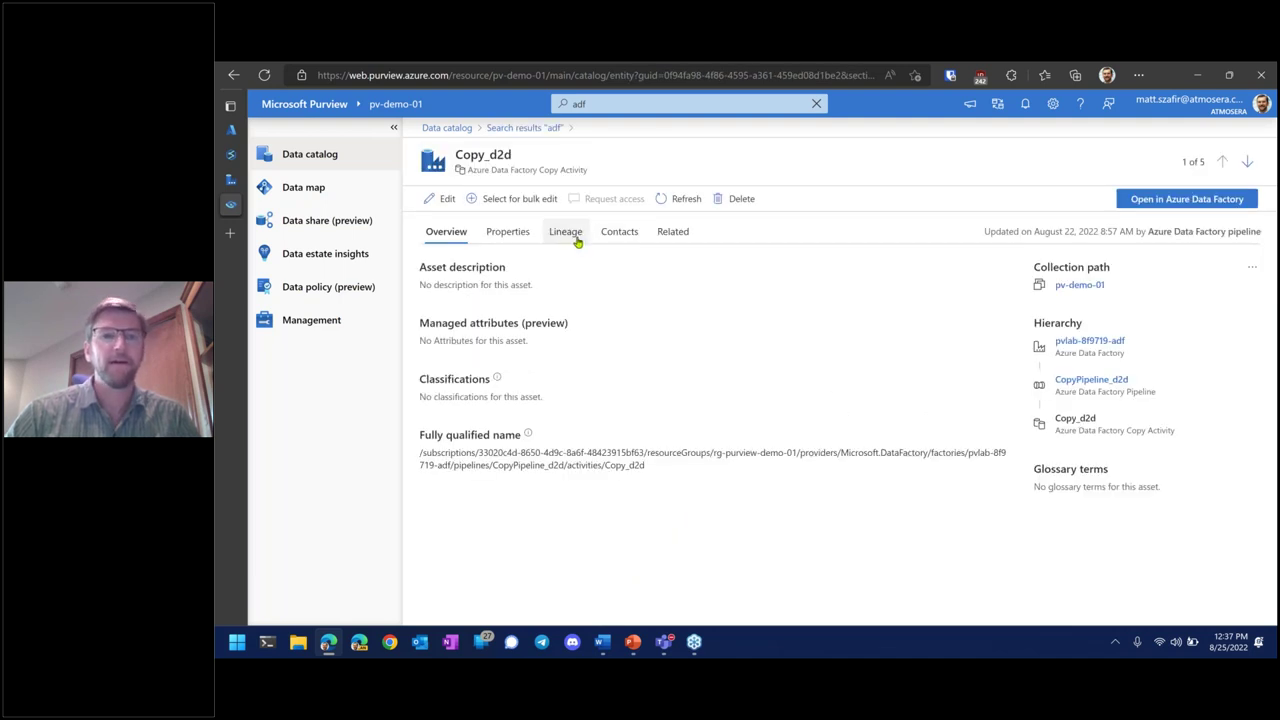
In Copy_d2d's lineage, inspect QueriesByState and QueriesByCountry, then switch to QueriesByCountry
click(566, 233)
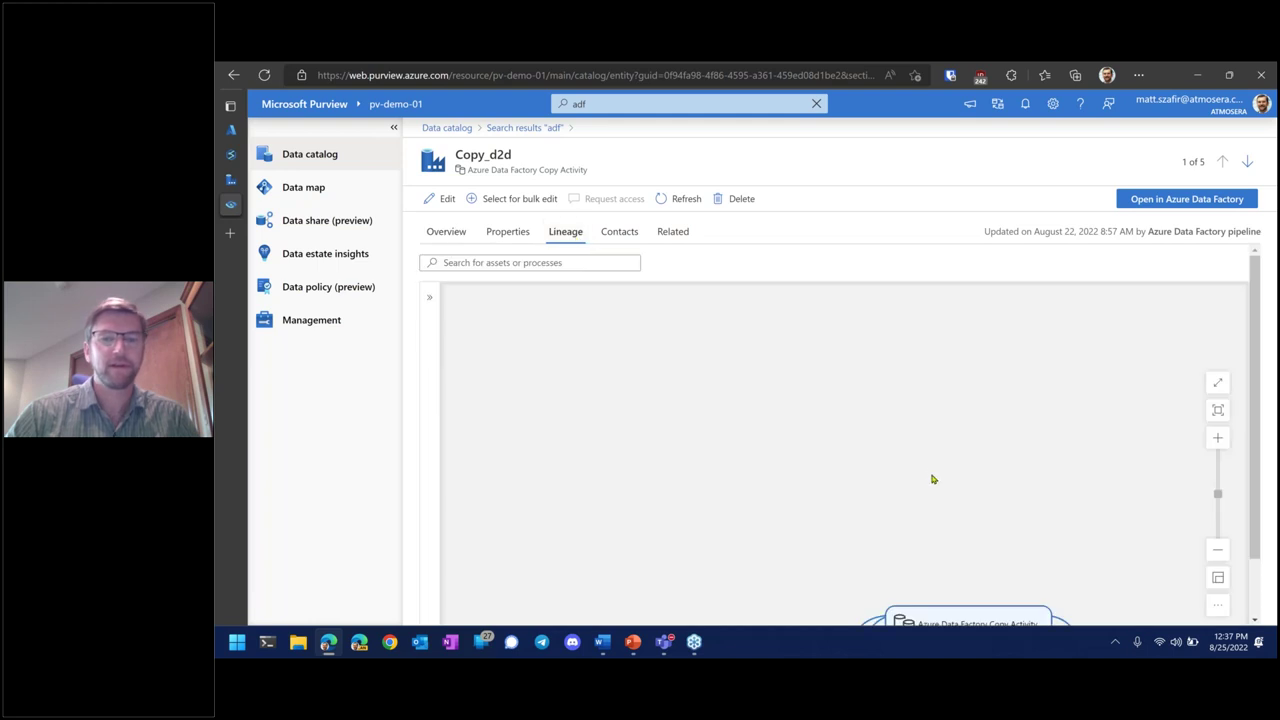
drag(903, 363, 809, 277)
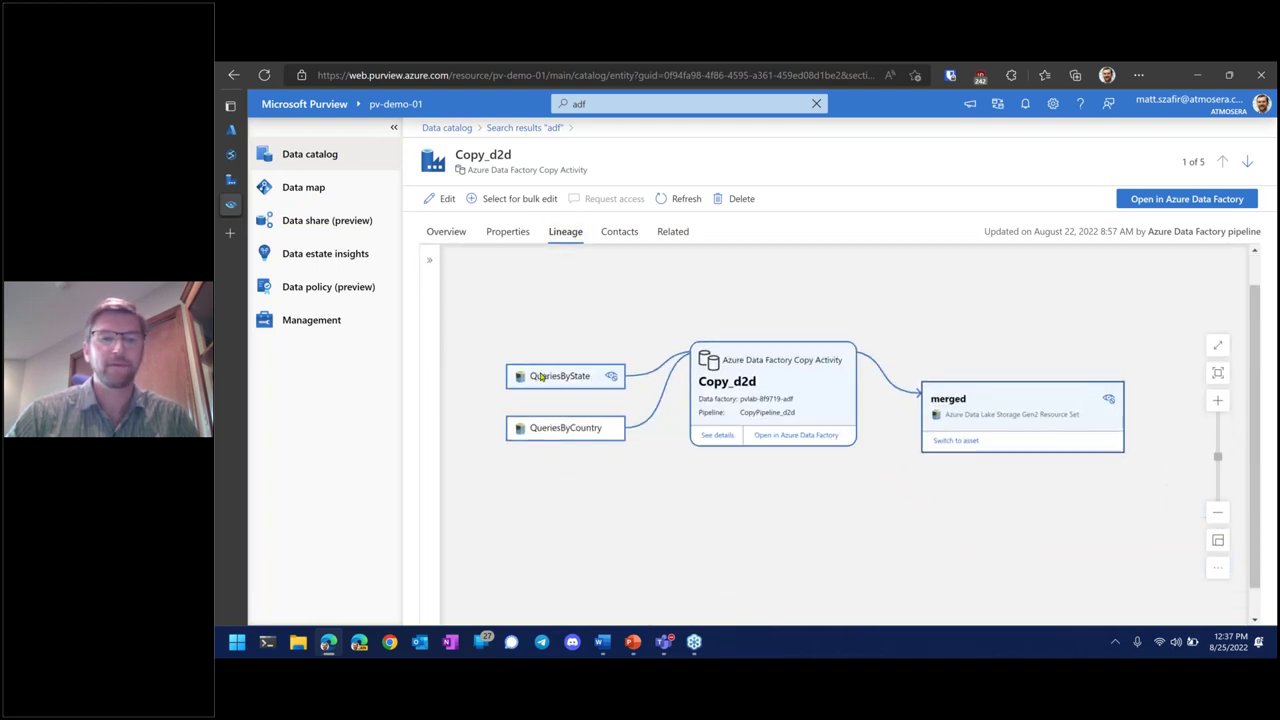
mouse_move(545, 378)
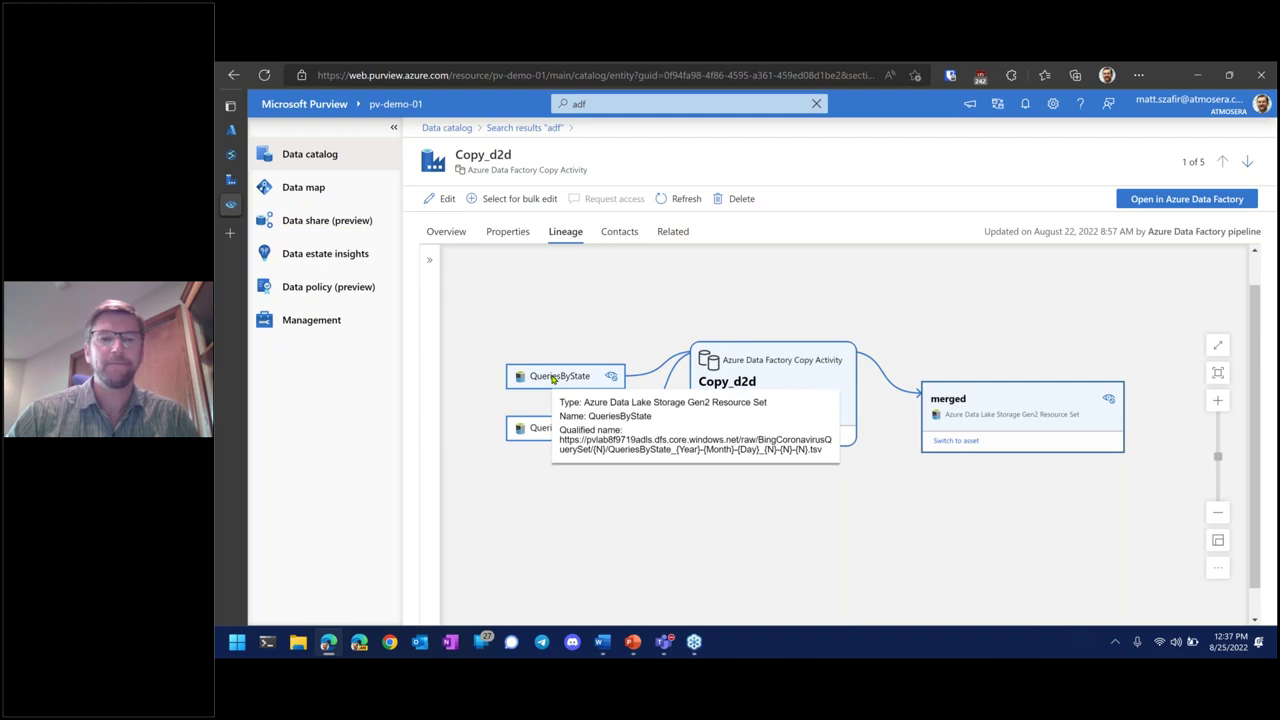
mouse_move(582, 394)
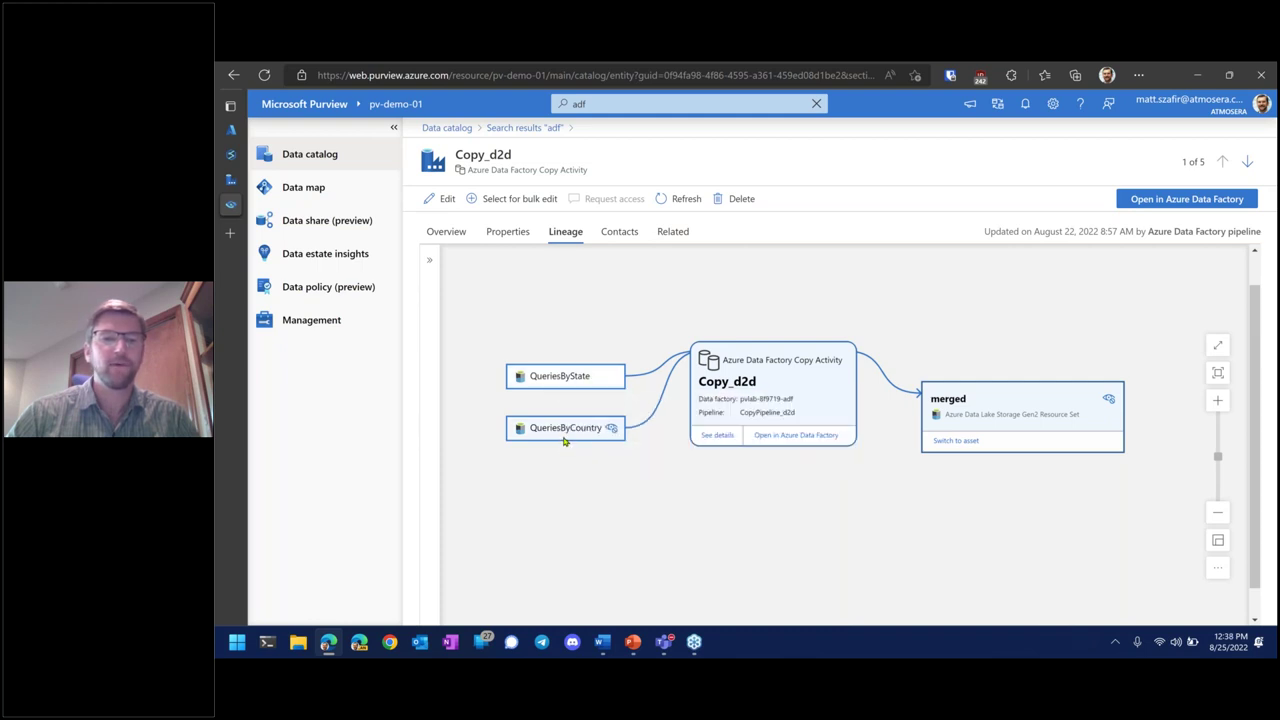
click(574, 388)
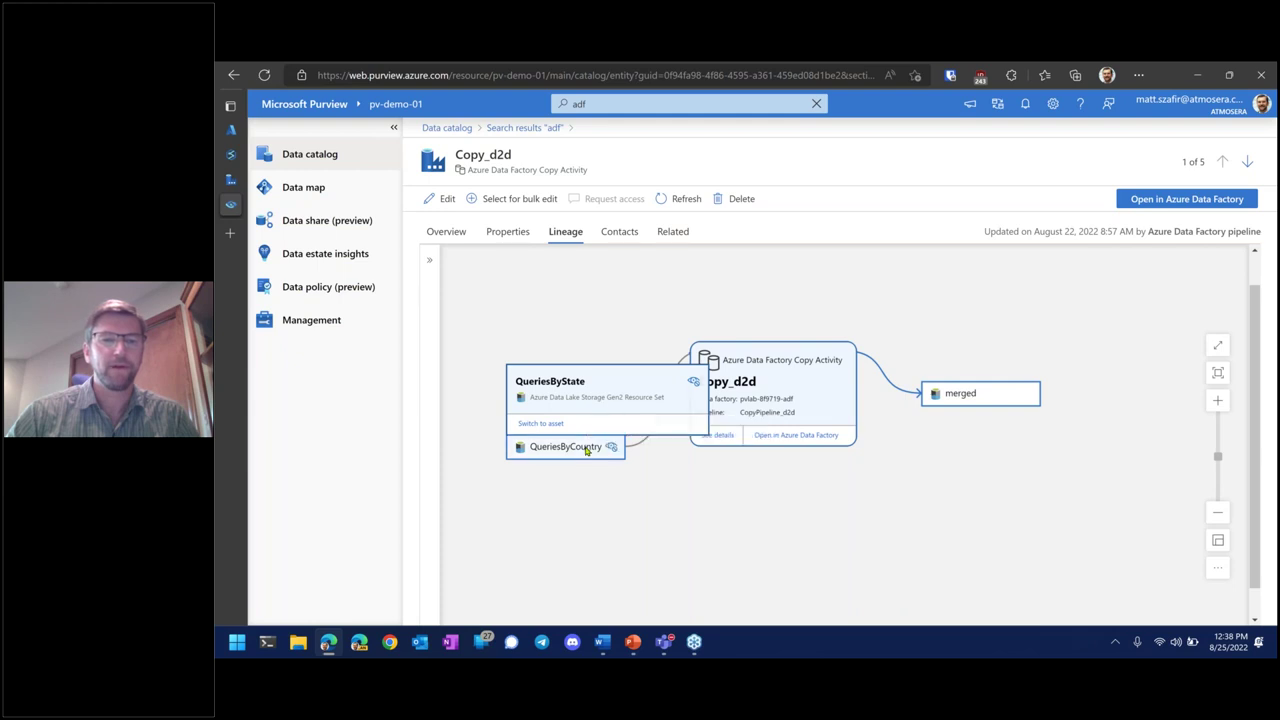
click(586, 447)
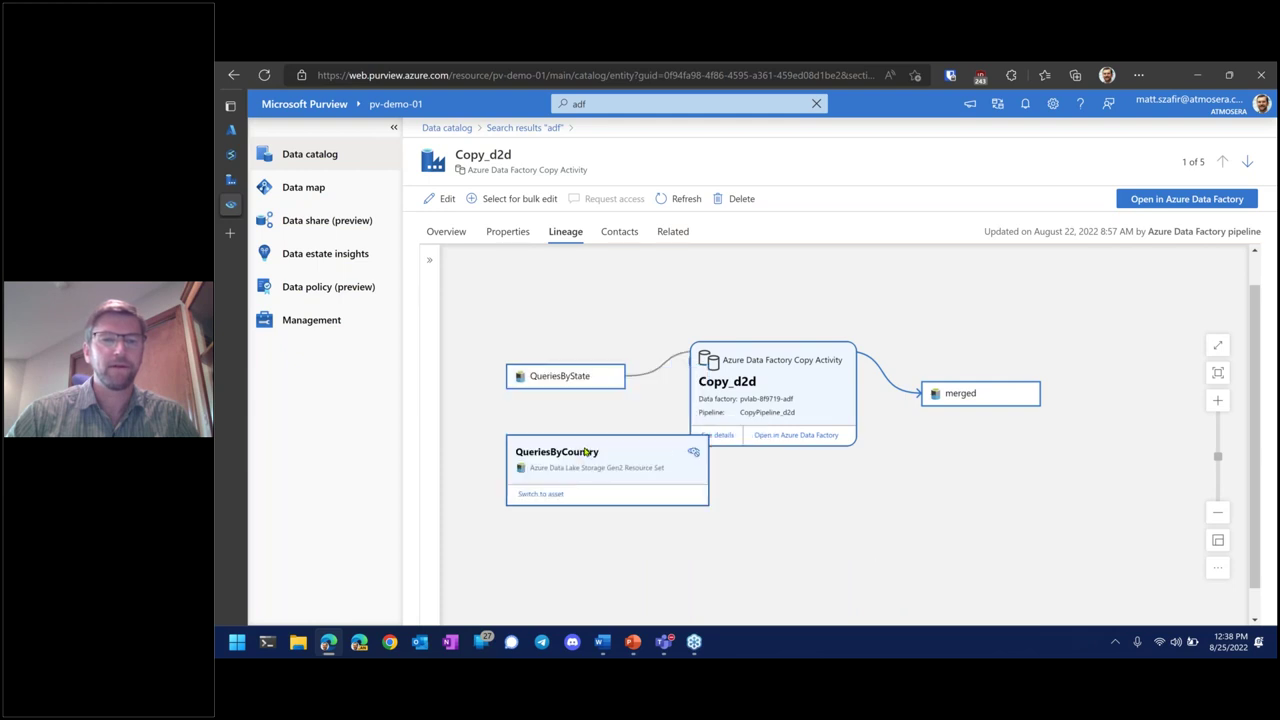
click(553, 495)
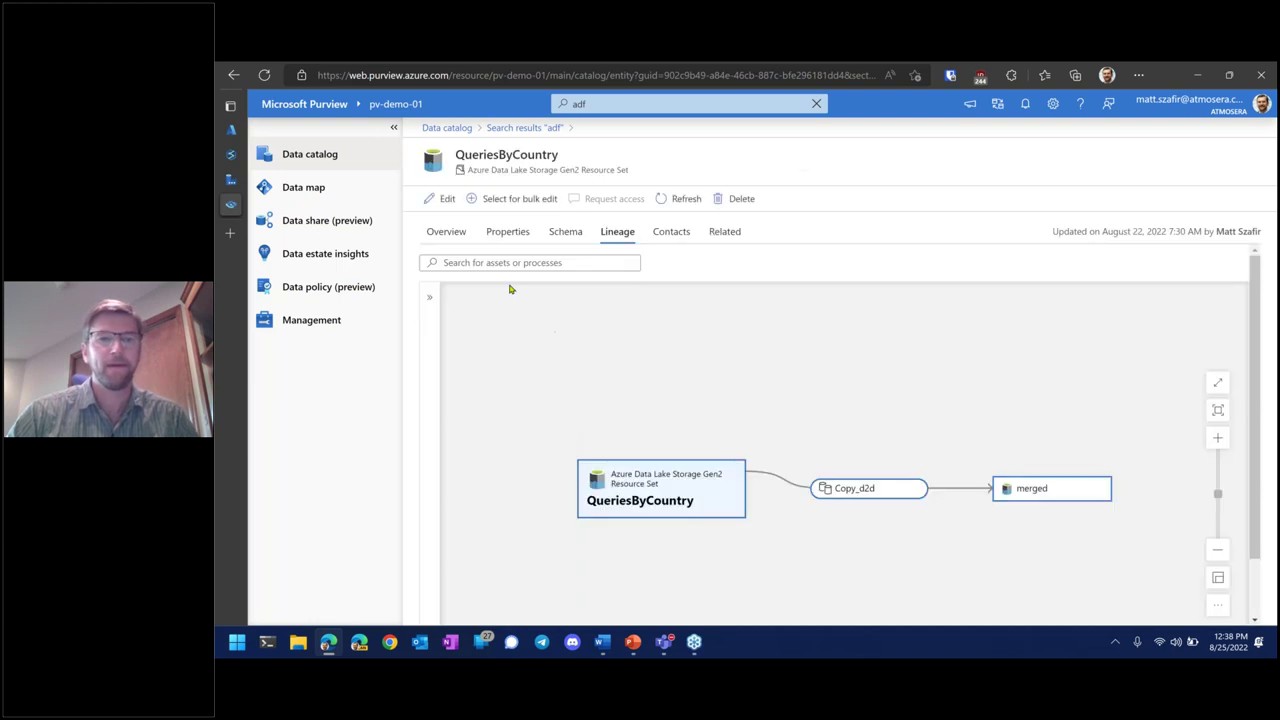
Review QueriesByCountry's properties and overview, then switch to Copy_d2d from its lineage graph
click(498, 235)
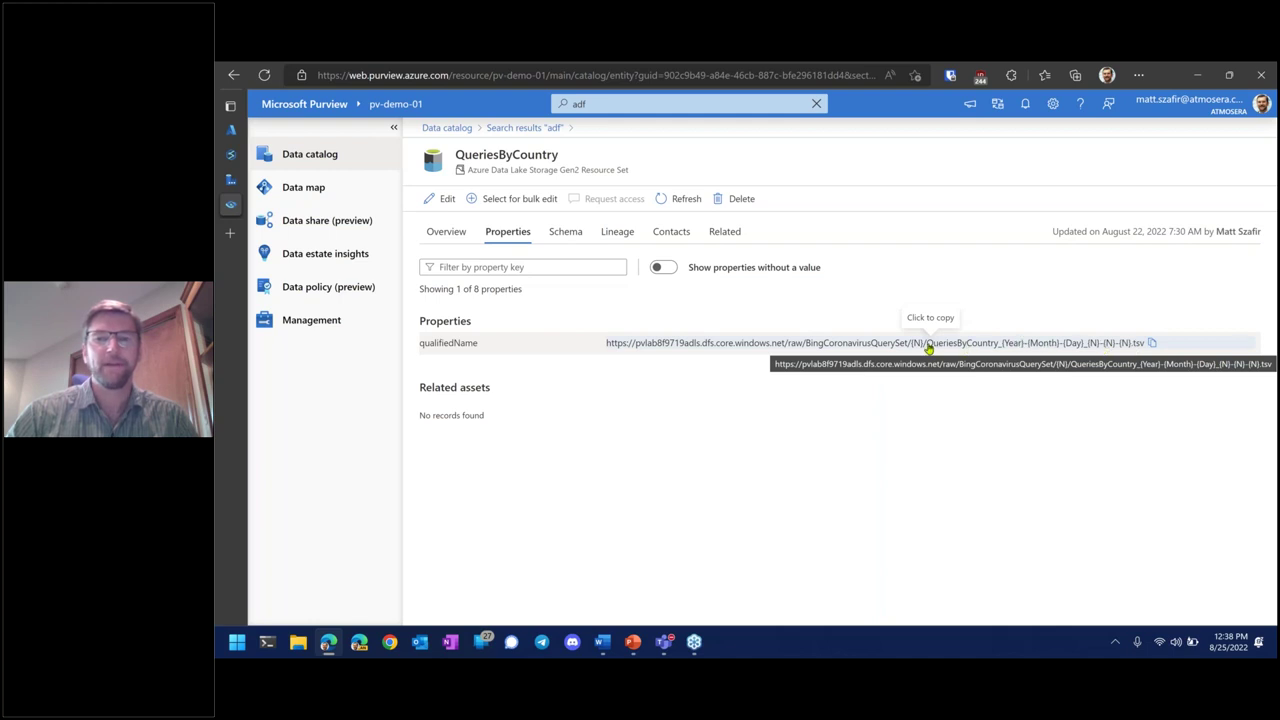
click(444, 231)
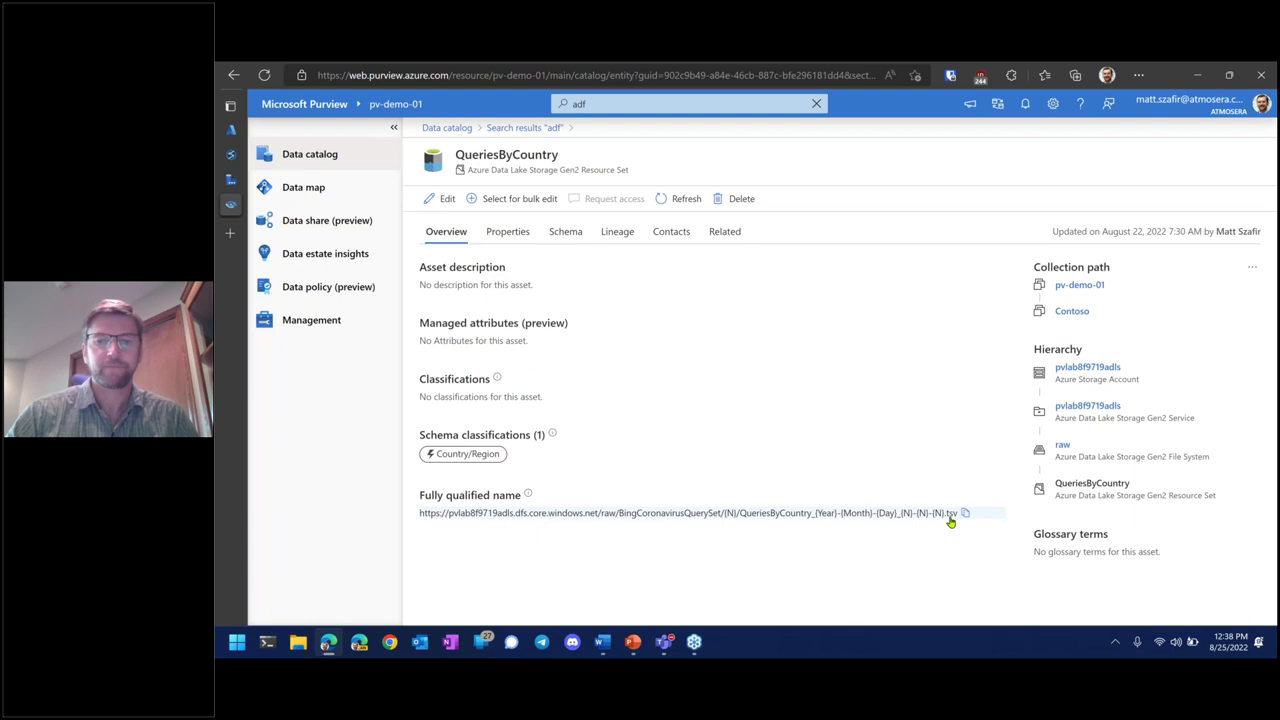
click(617, 233)
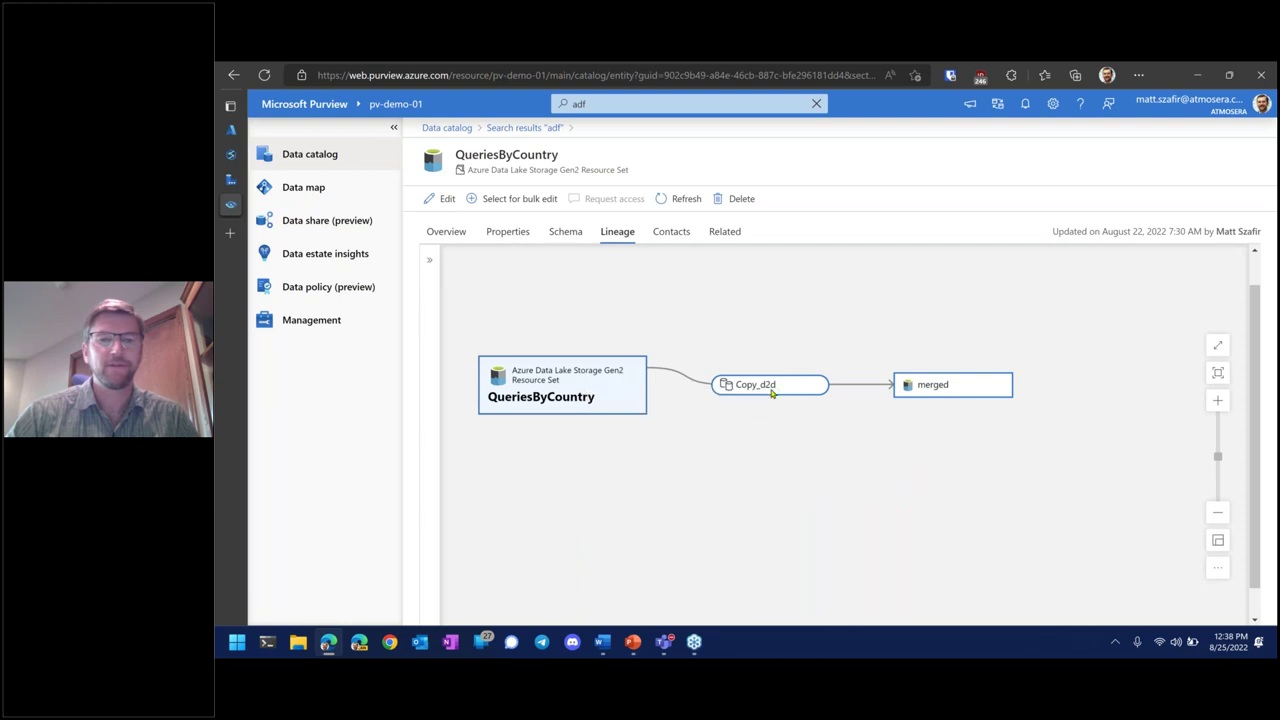
mouse_move(766, 384)
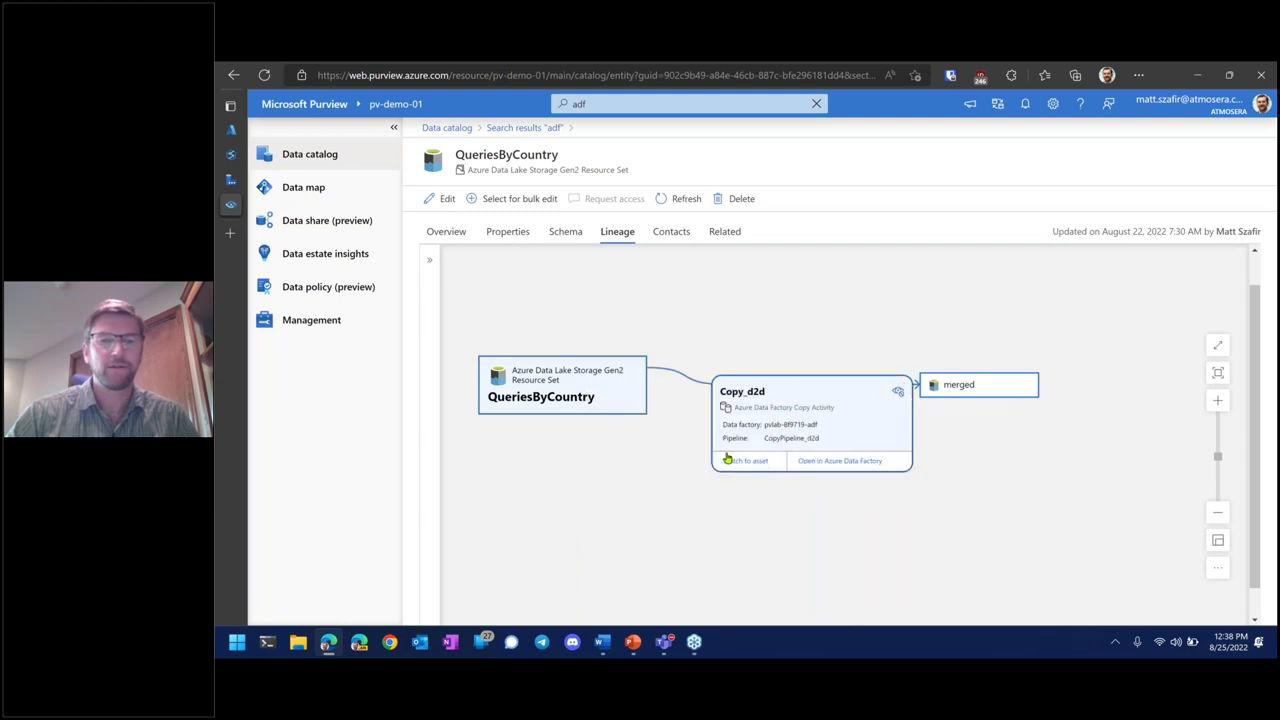
click(776, 464)
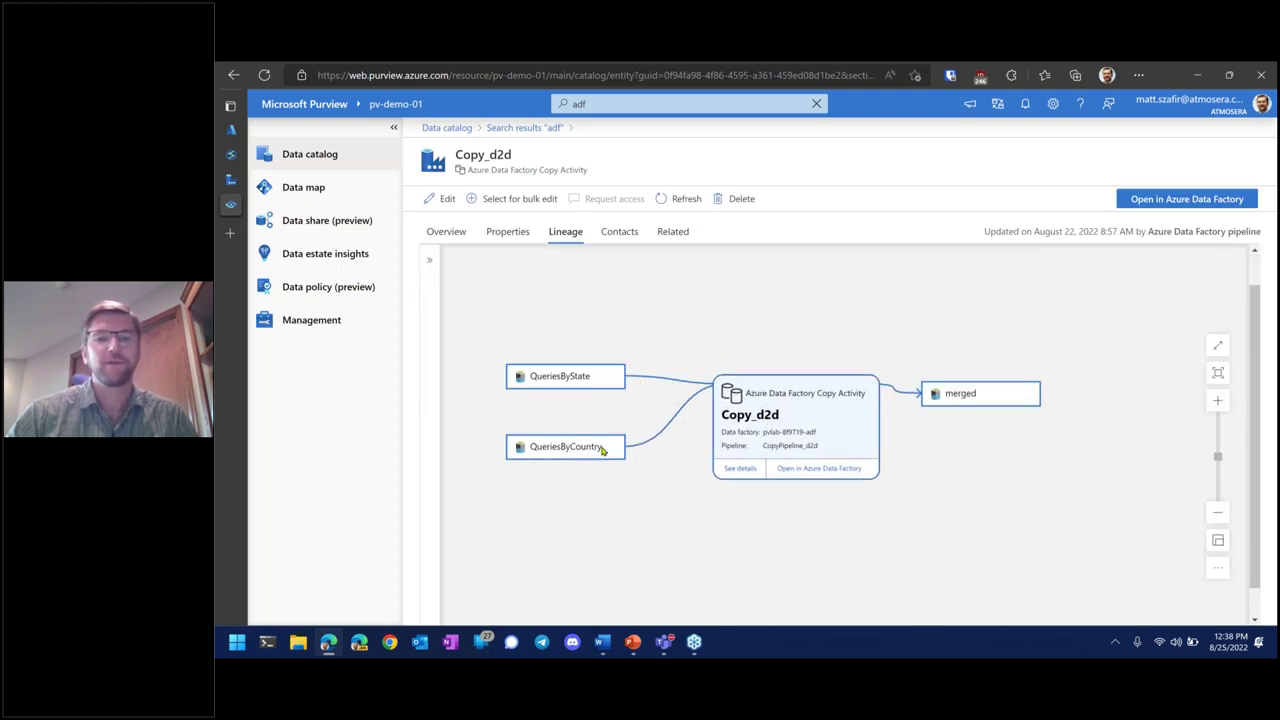
Expand the merged resource set node, then search the catalog for 'adf pipeline'
click(968, 397)
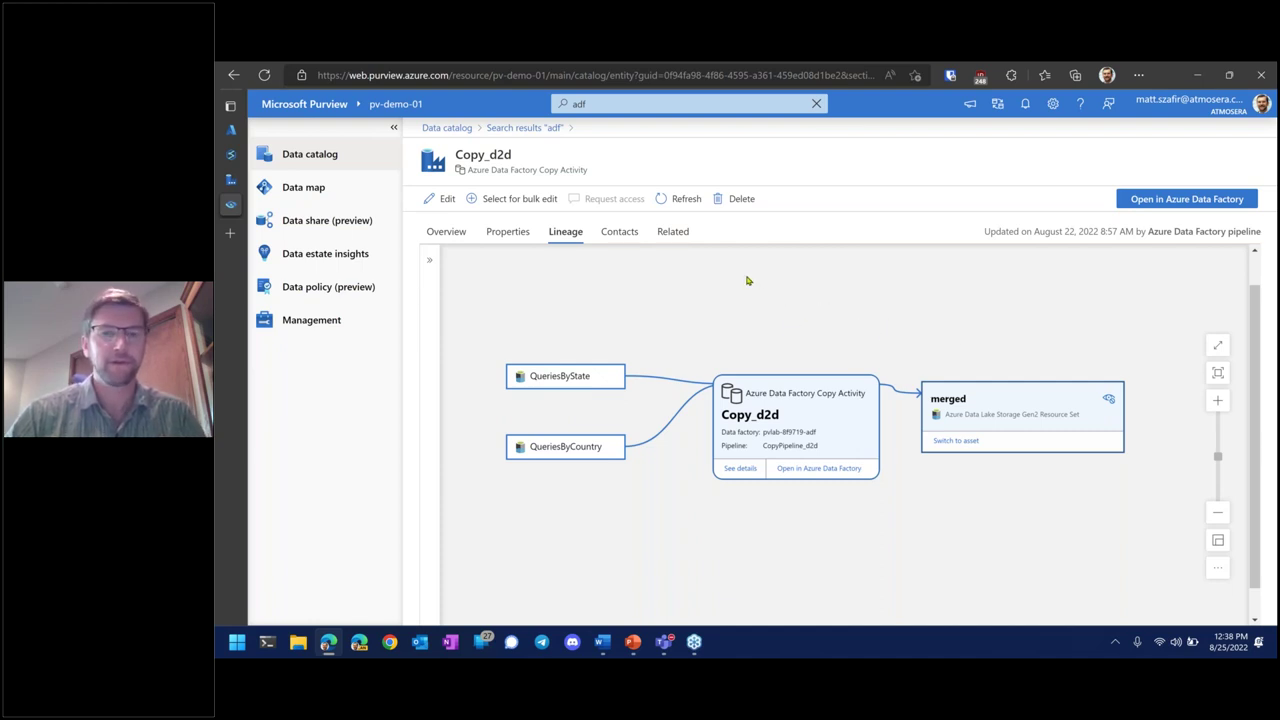
click(609, 105)
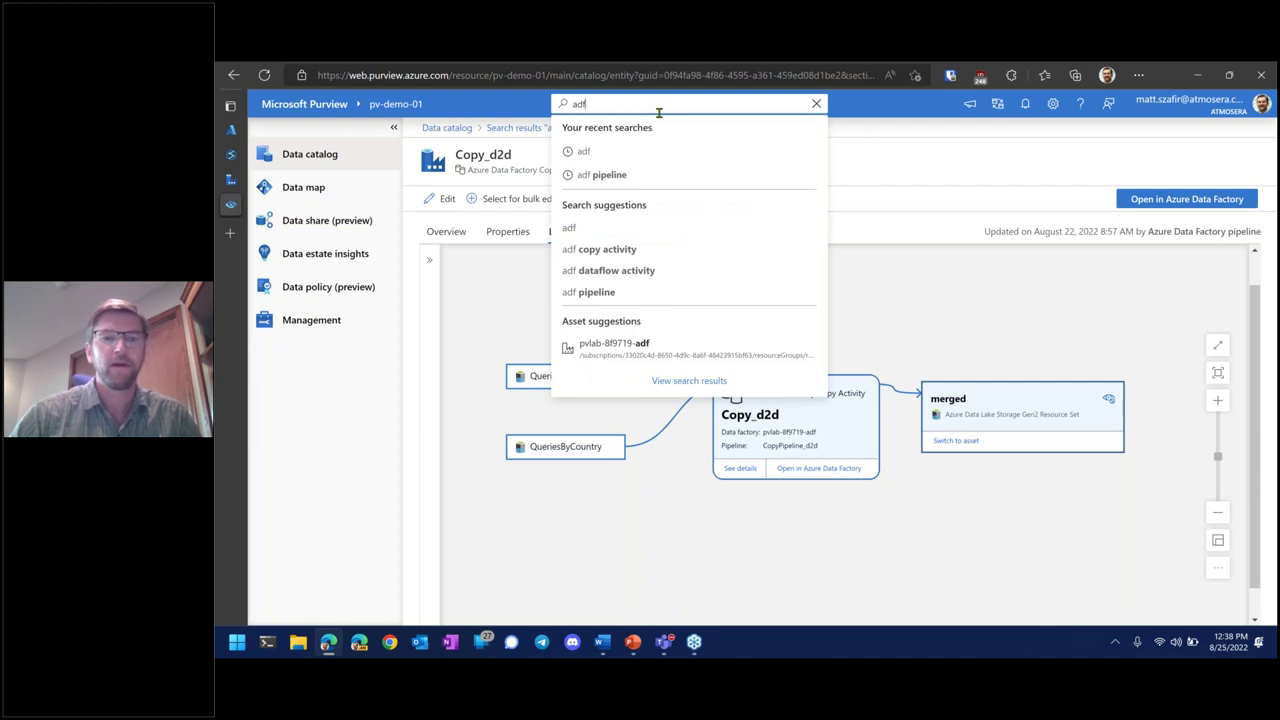
click(632, 292)
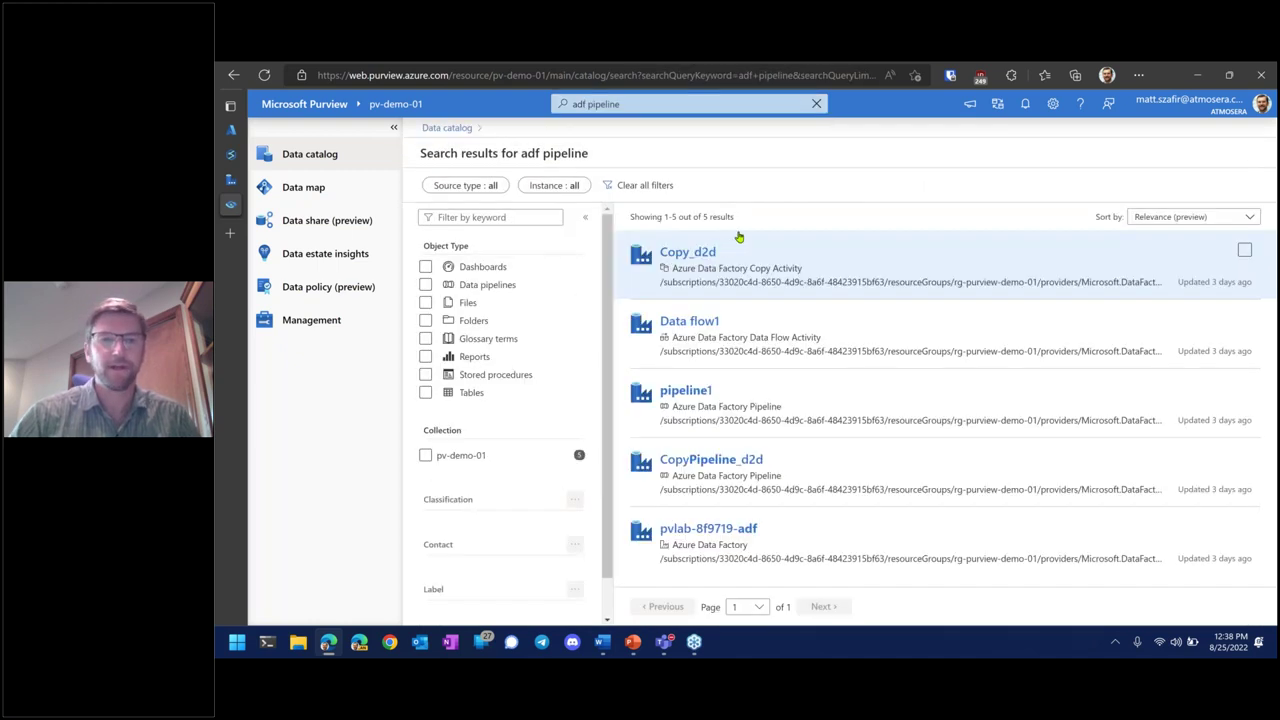
Open Data flow1's lineage and fit the graph showing Address and Customer feeding areaCodeAggregate.parquet
click(705, 319)
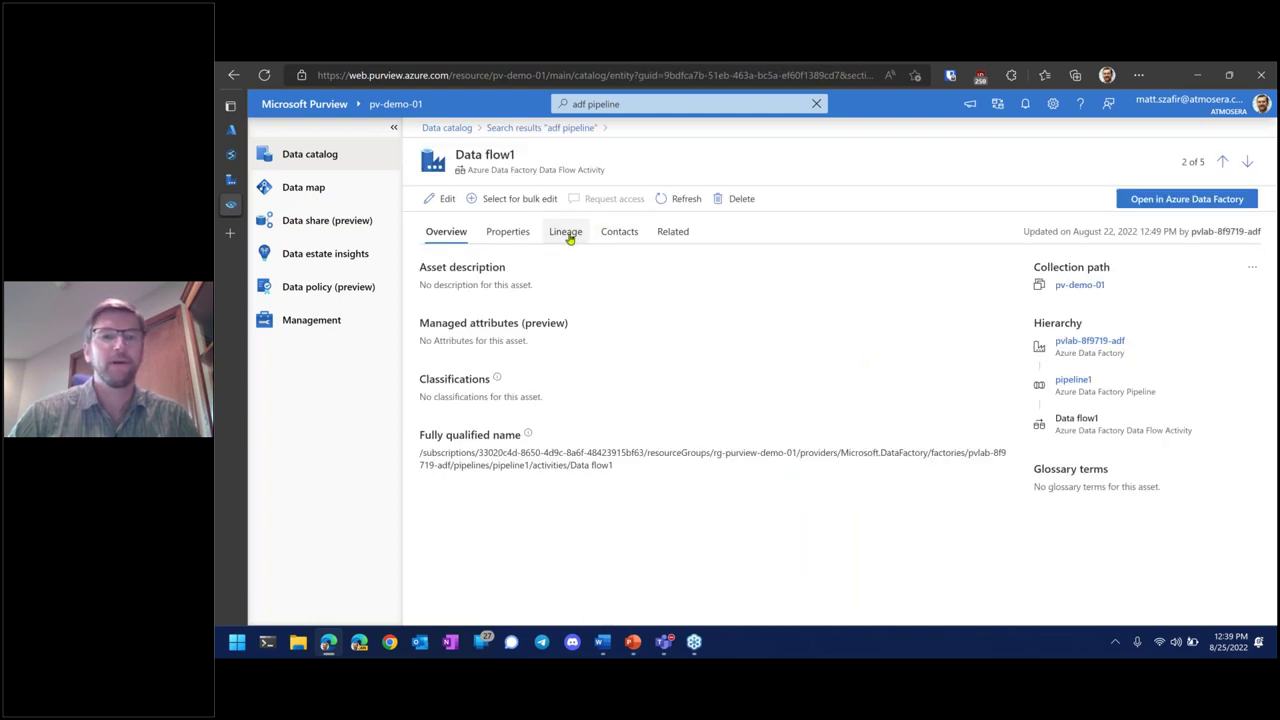
click(566, 232)
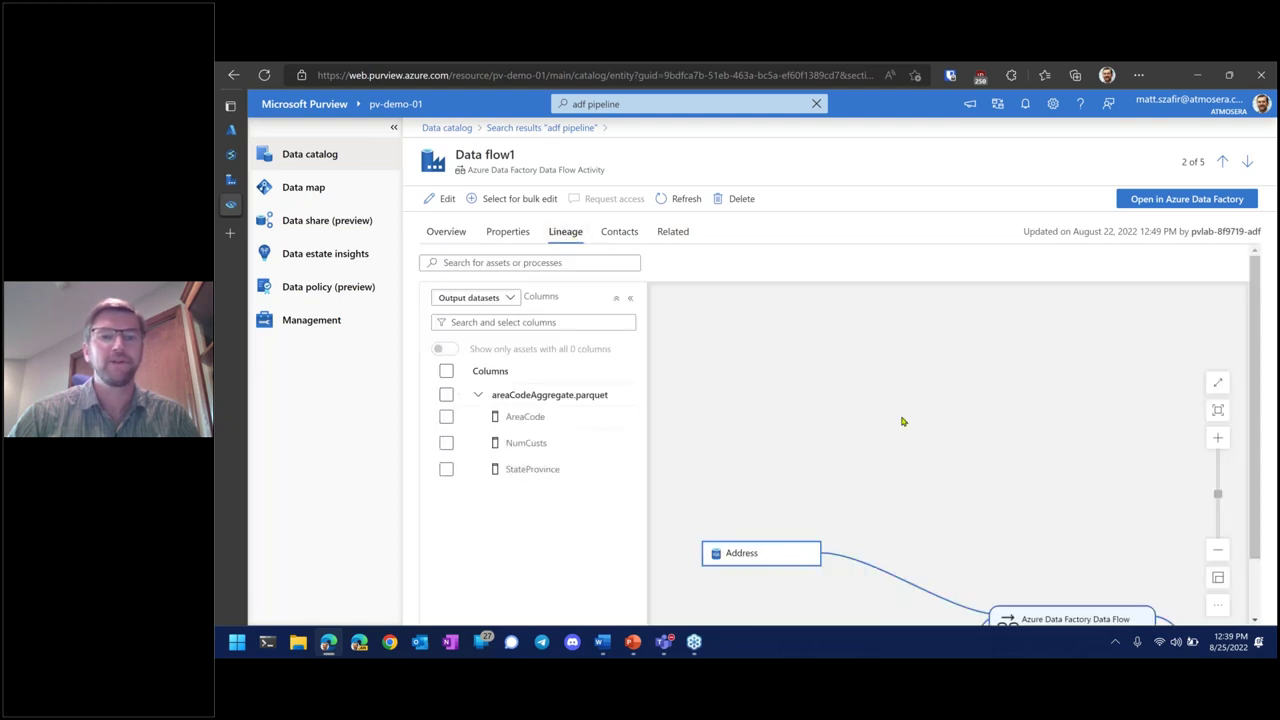
drag(957, 349, 907, 261)
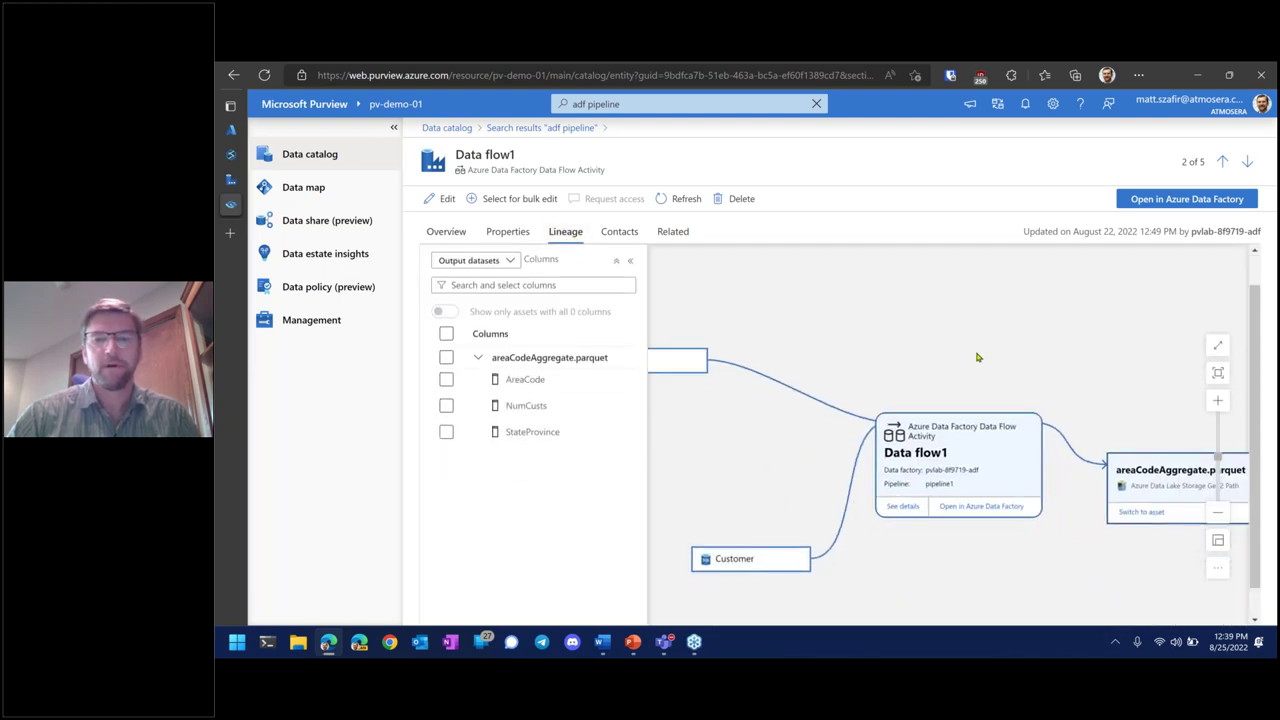
drag(907, 354, 885, 272)
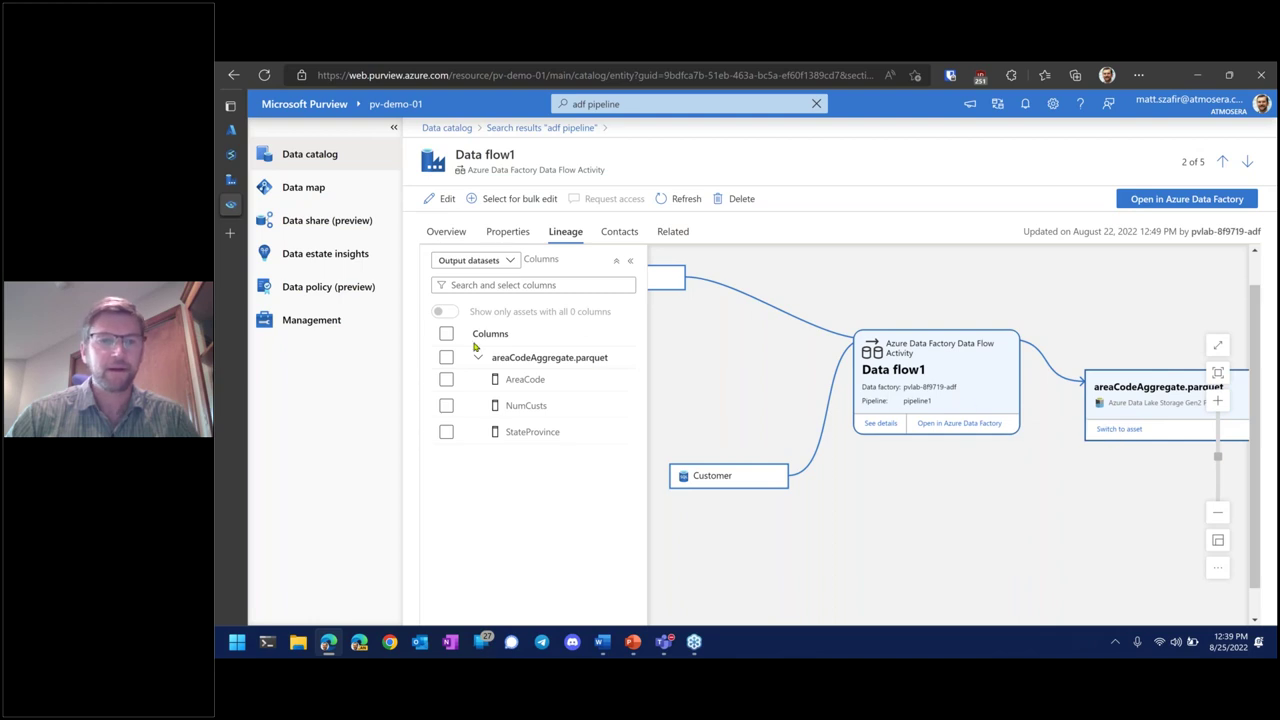
click(1219, 542)
click(1219, 542)
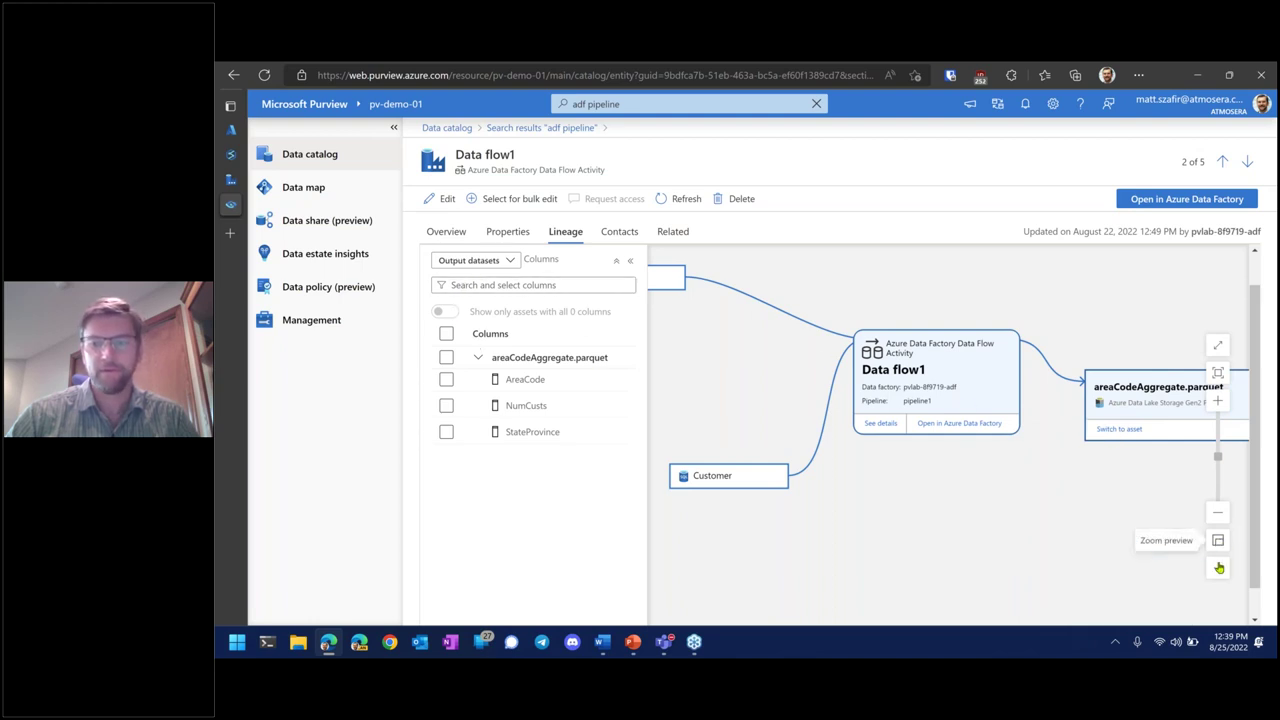
click(1219, 373)
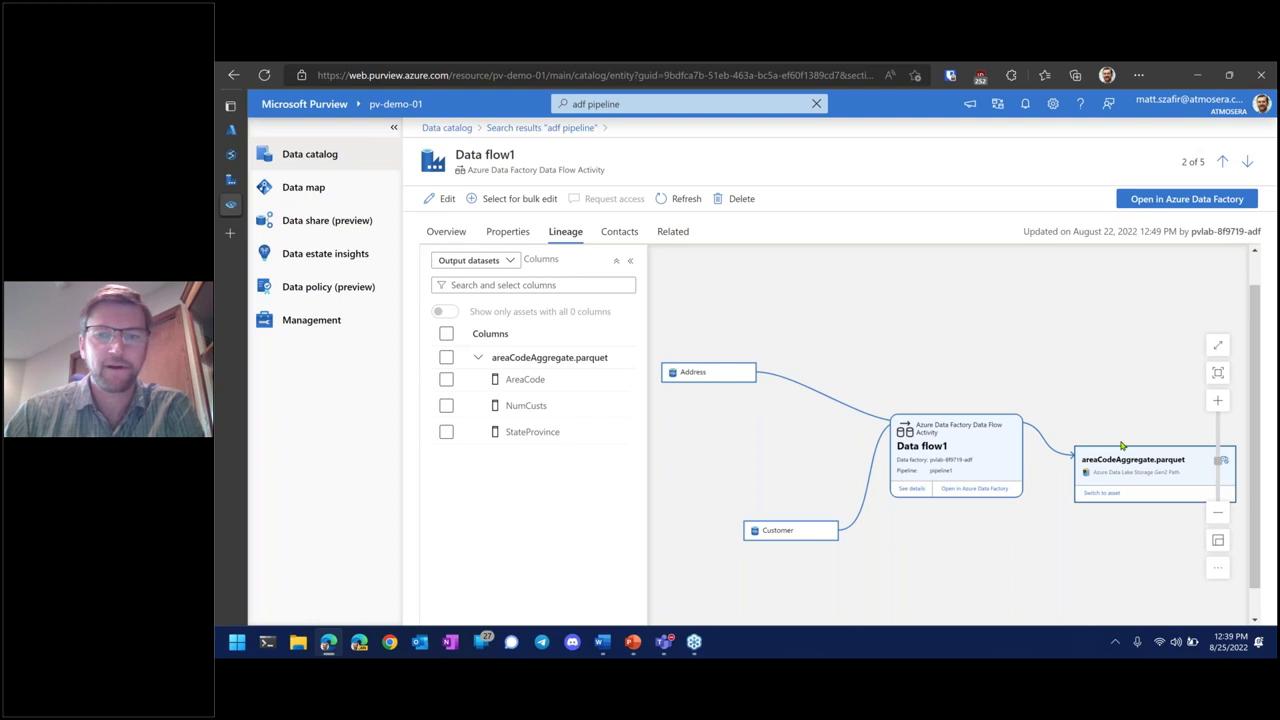
Show all three output columns and trace AreaCode back to Customer's Phone and CustomerID
click(447, 336)
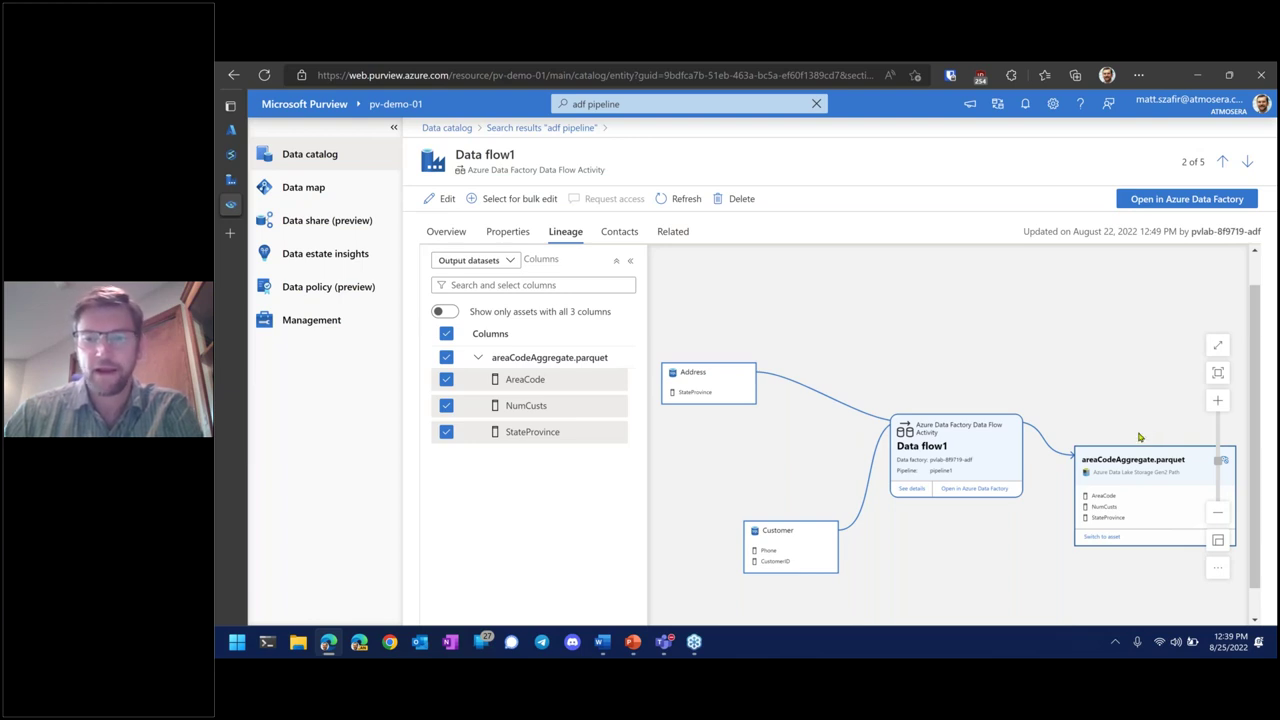
click(1104, 500)
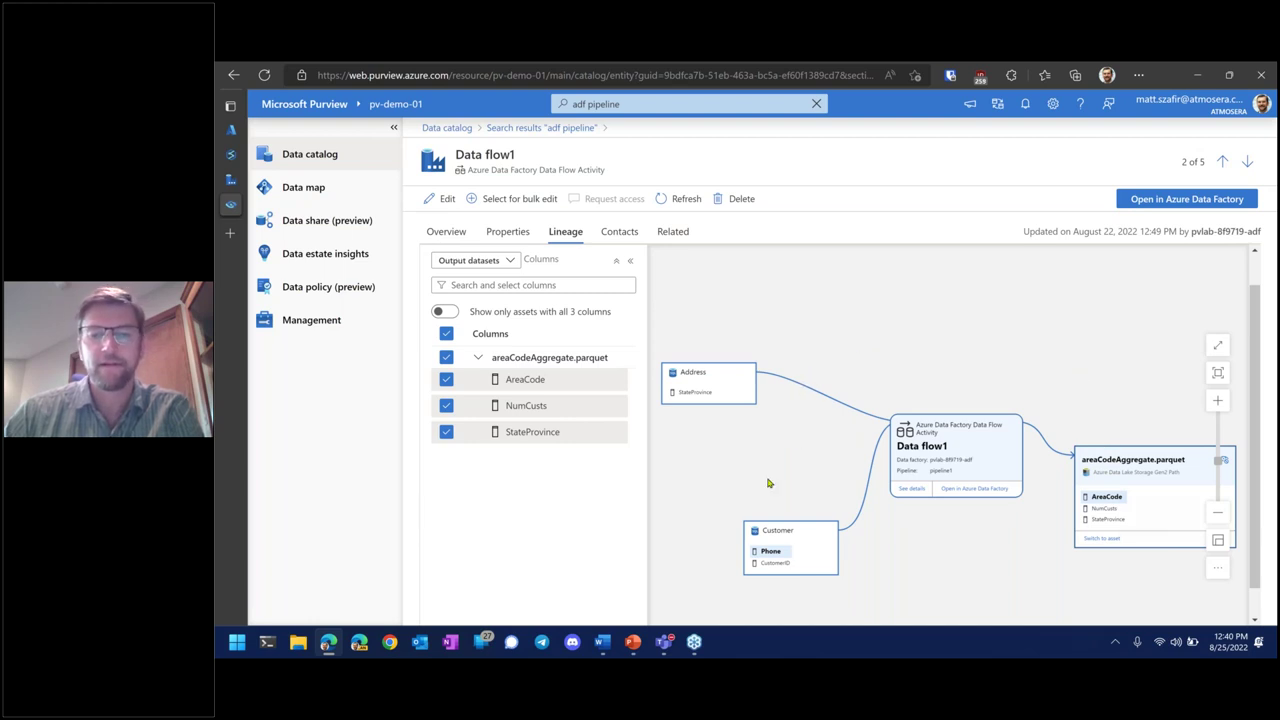
click(770, 552)
drag(723, 474, 790, 327)
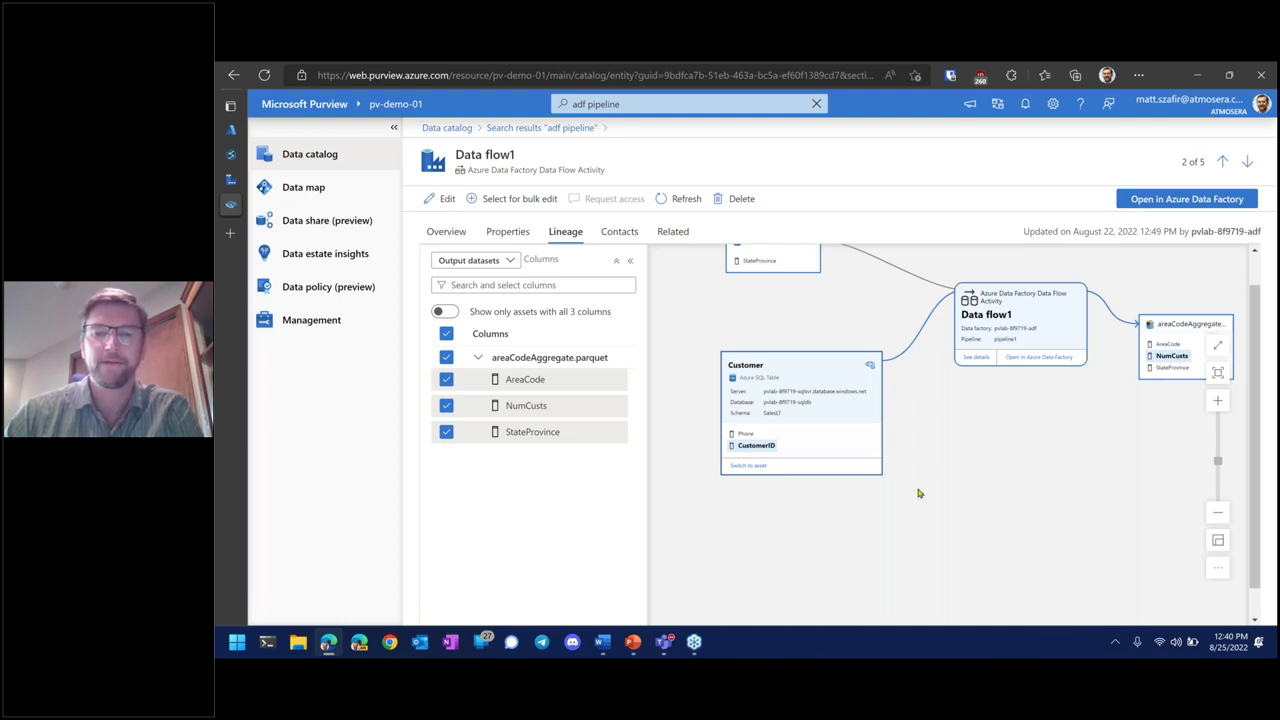
drag(1037, 443, 995, 505)
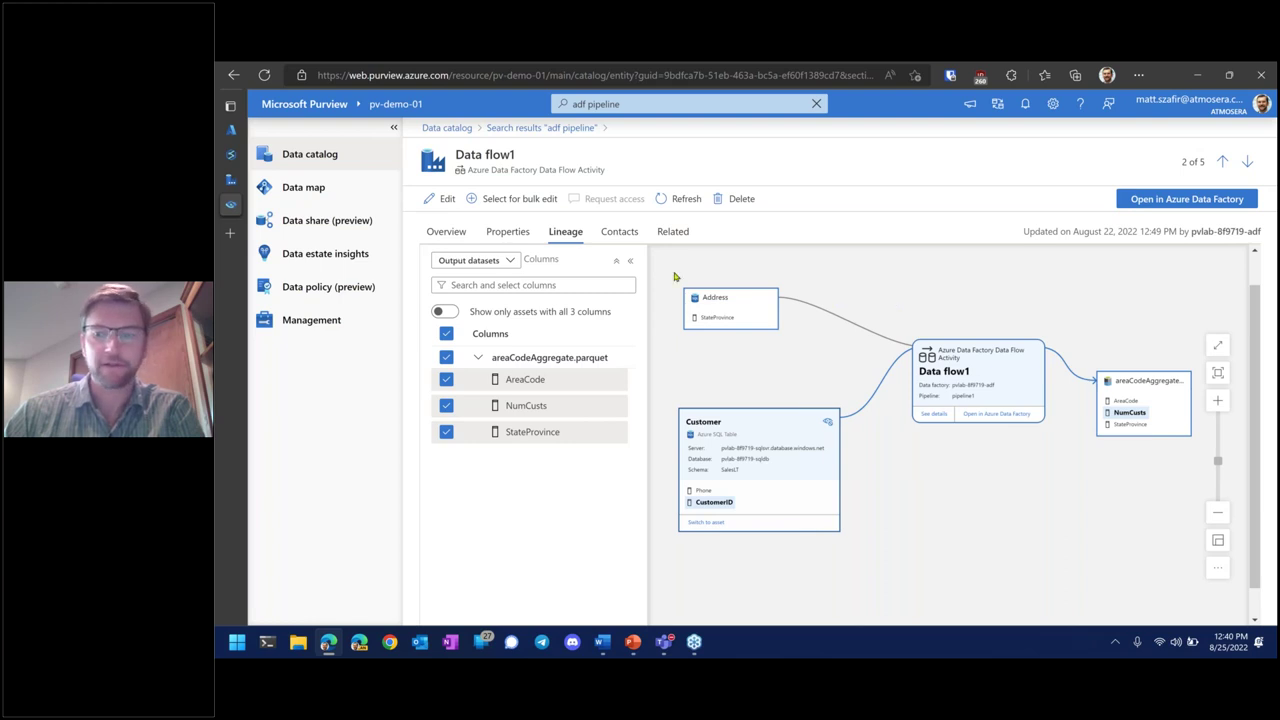
Go from the Data catalog to the Glossary terms list and collapse the left navigation
click(324, 161)
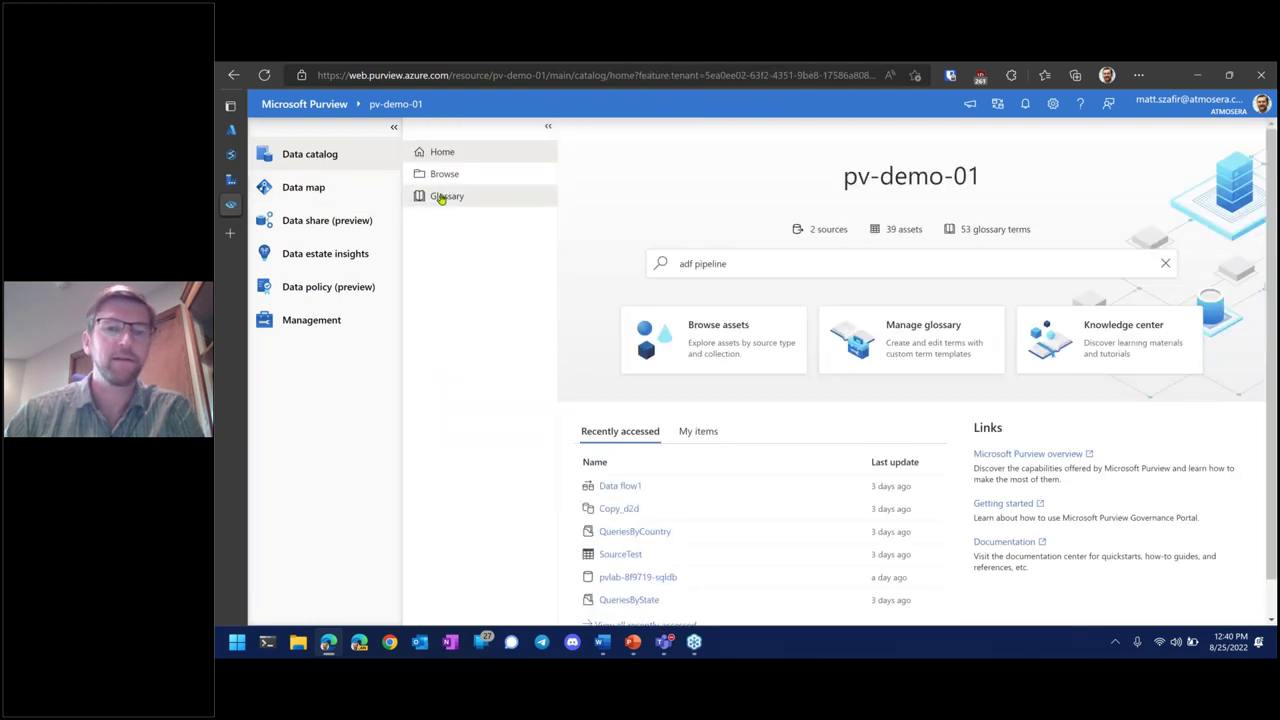
click(441, 198)
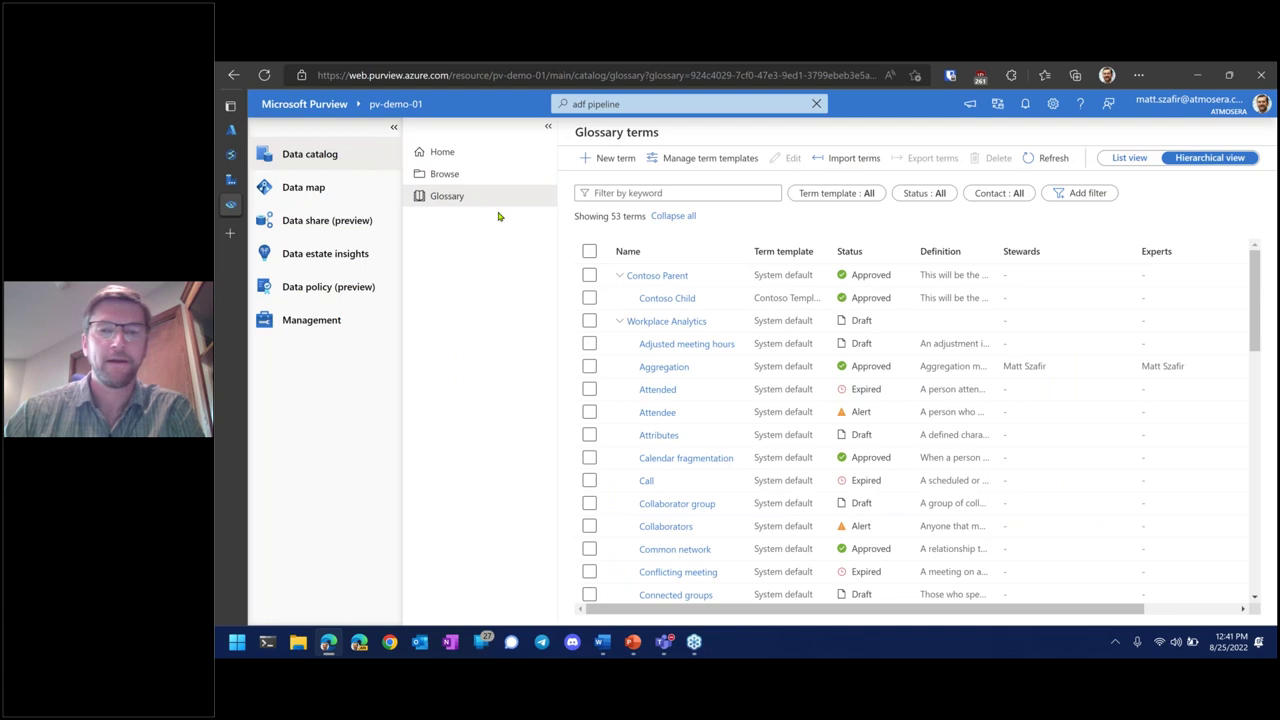
click(393, 130)
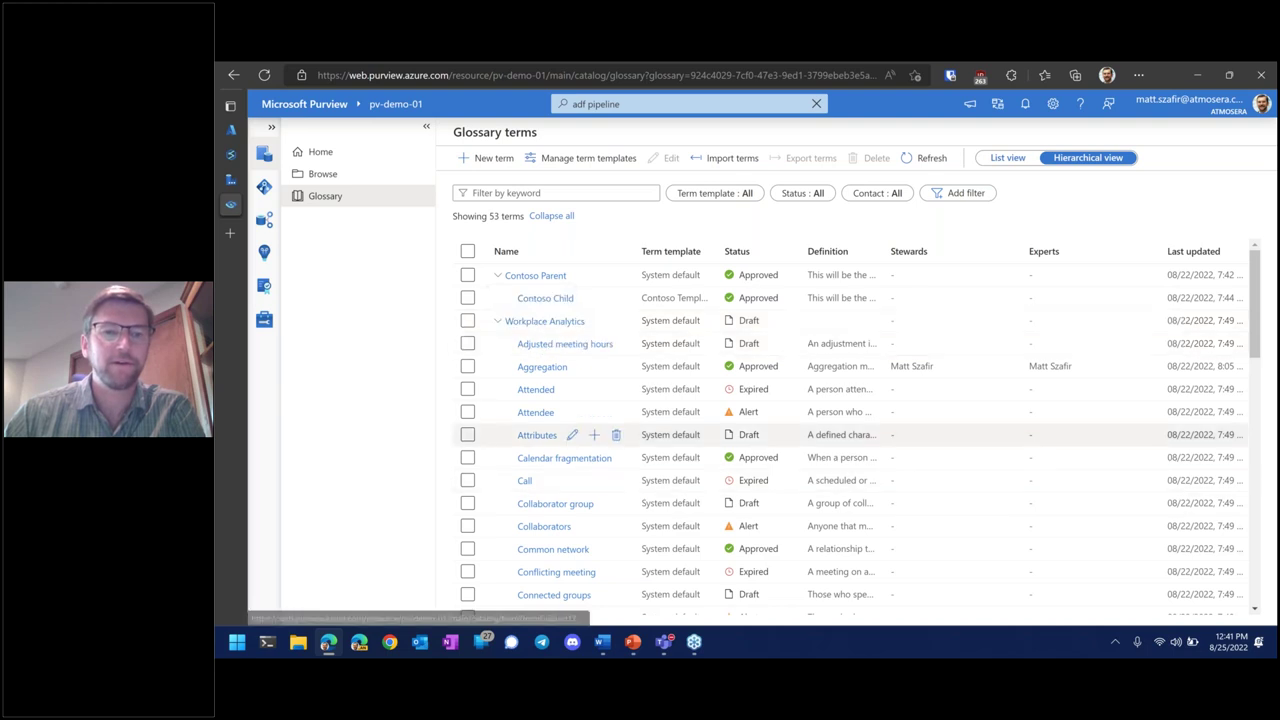
Collapse and re-expand the Workplace Analytics and Contoso Parent term groups
click(498, 321)
click(499, 323)
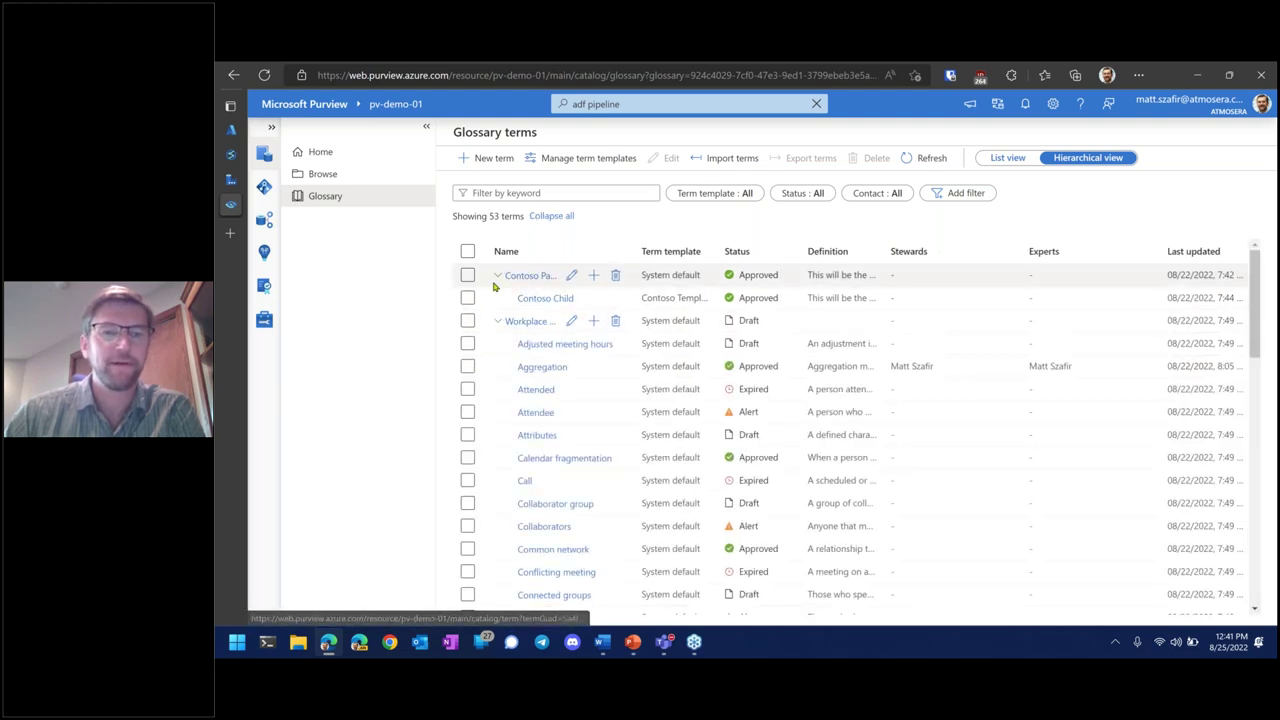
click(498, 276)
click(498, 278)
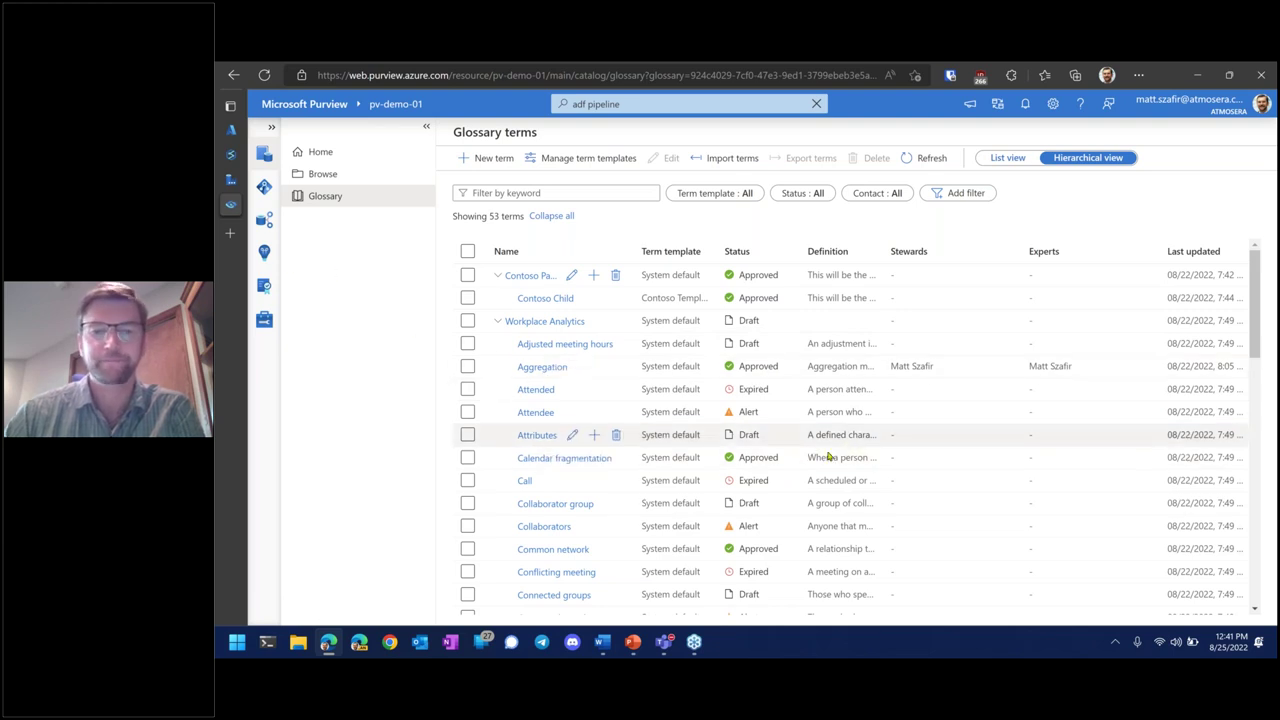
mouse_move(757, 393)
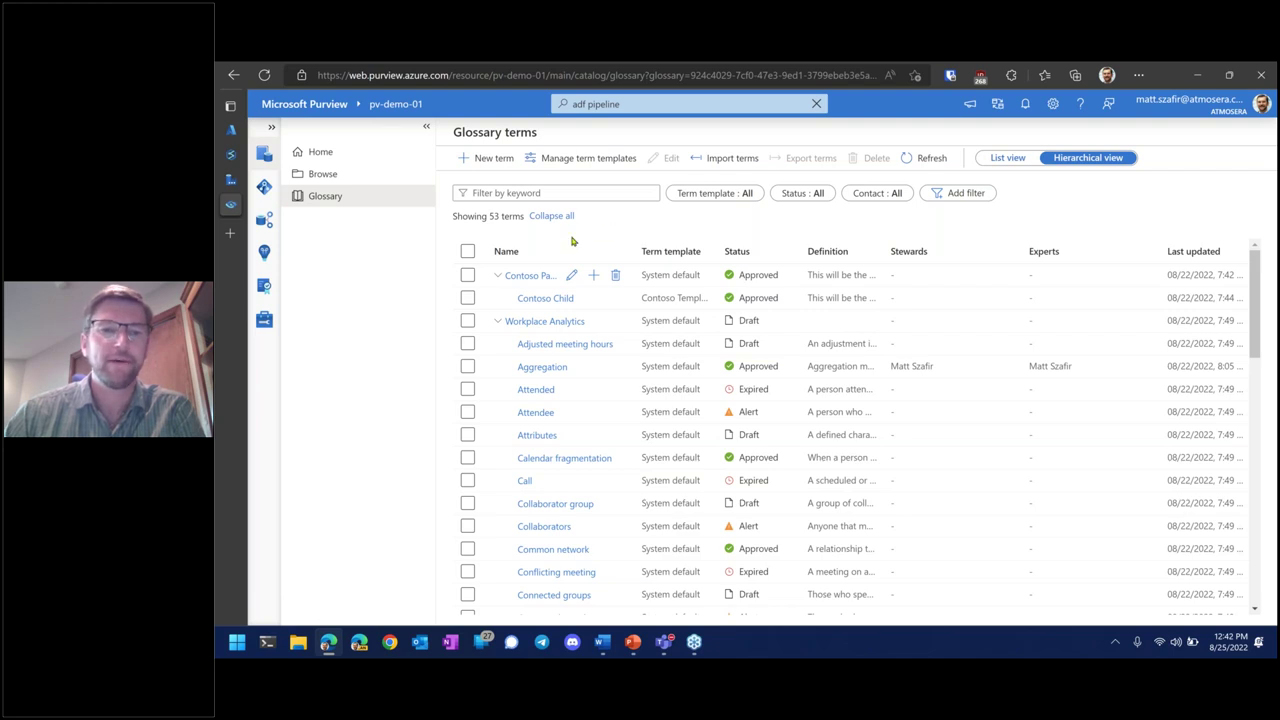
click(528, 302)
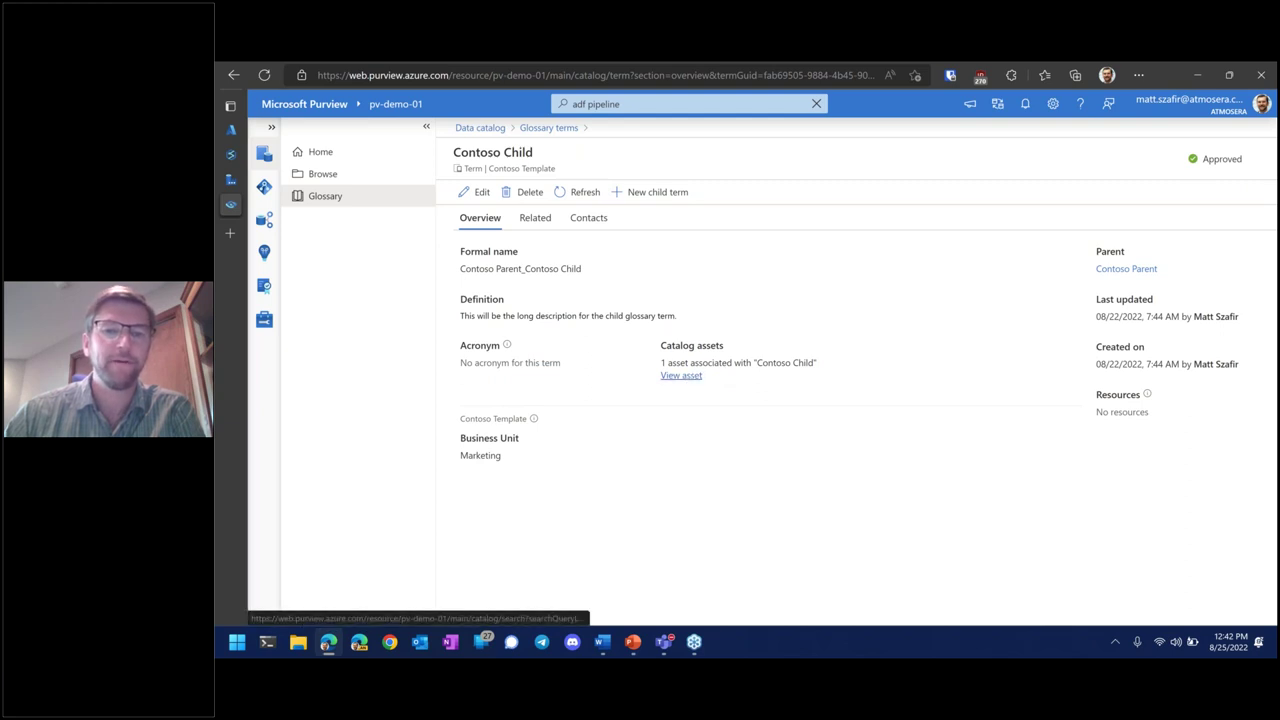
click(681, 375)
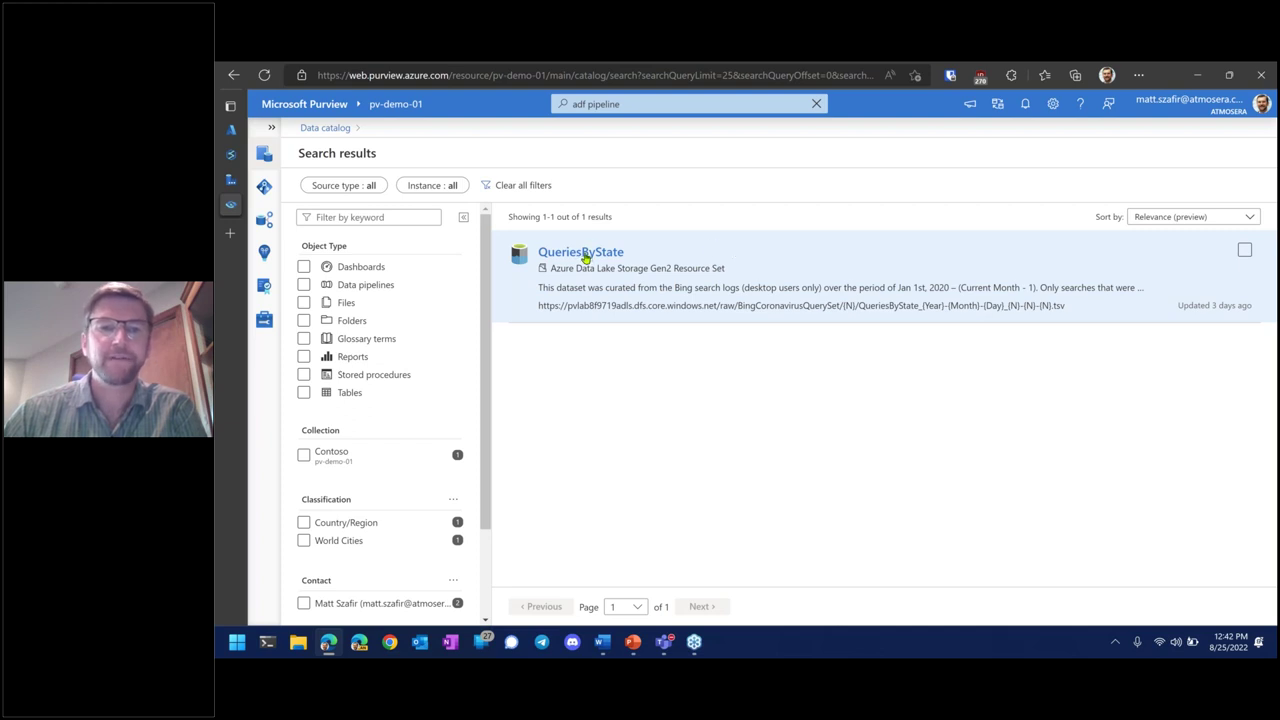
mouse_move(230, 104)
click(233, 75)
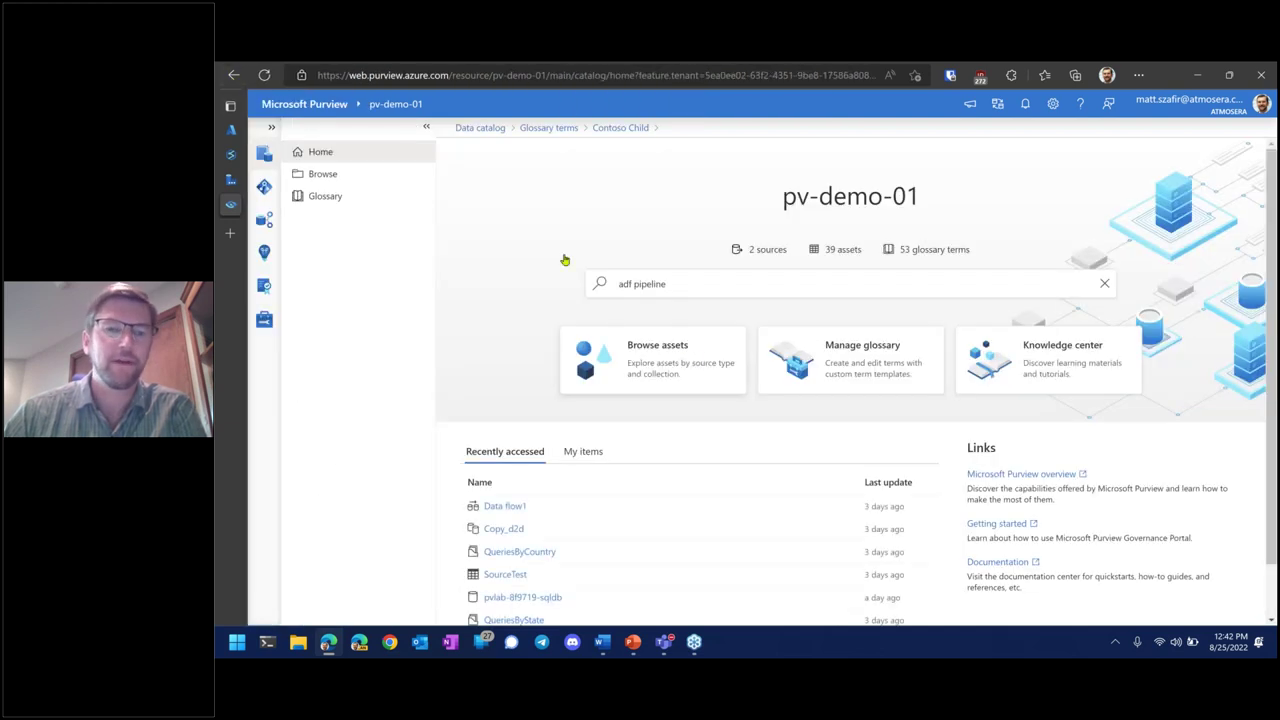
click(343, 174)
click(328, 197)
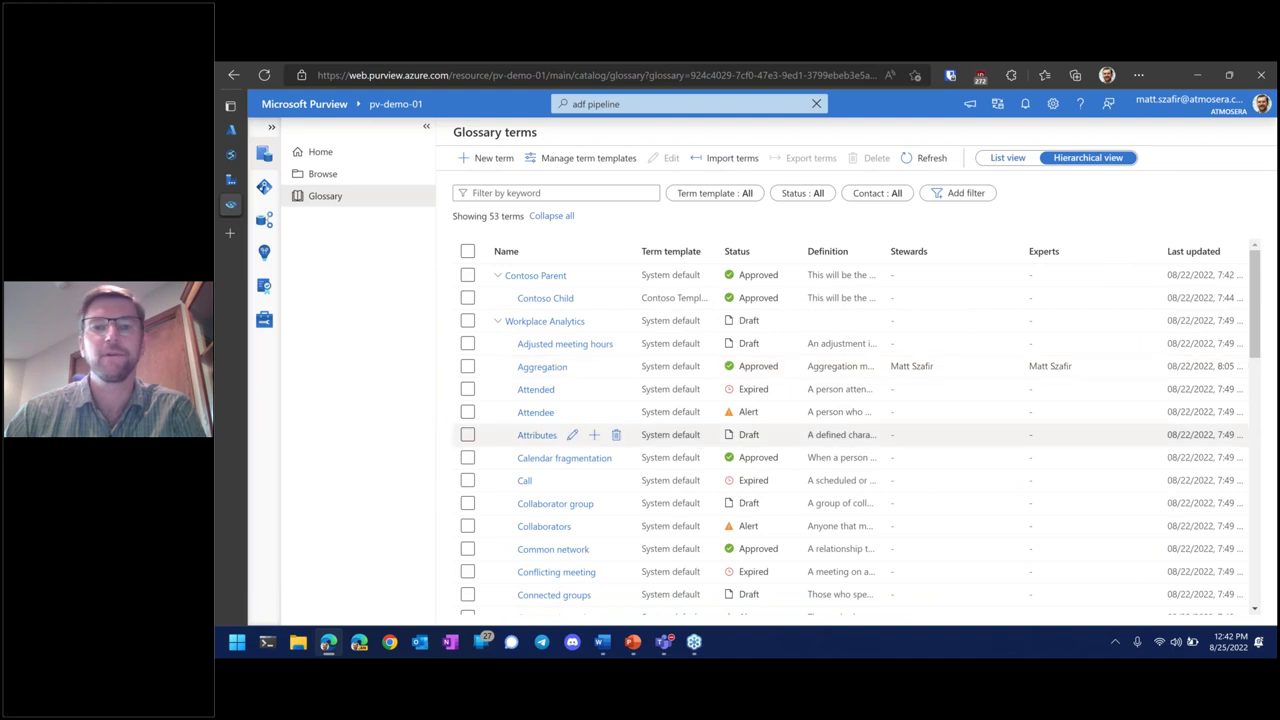
scroll(586, 400, down, 5)
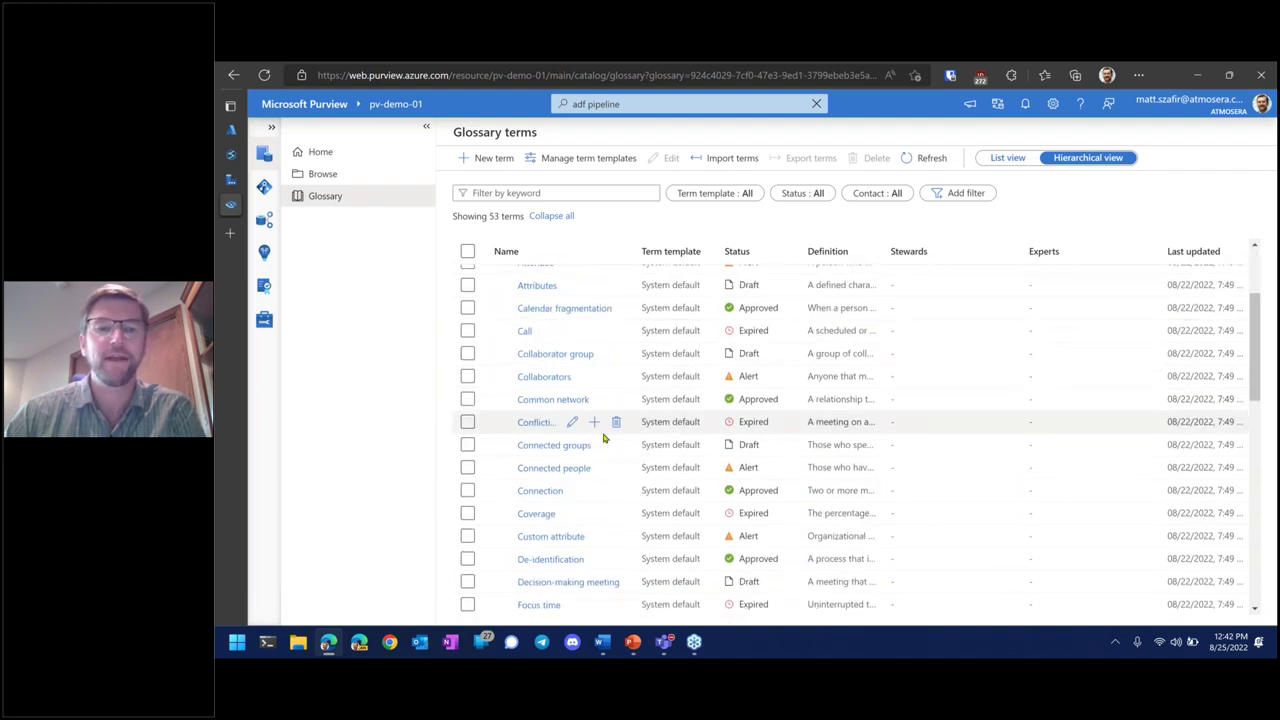
scroll(634, 501, down, 2)
scroll(634, 501, up, 5)
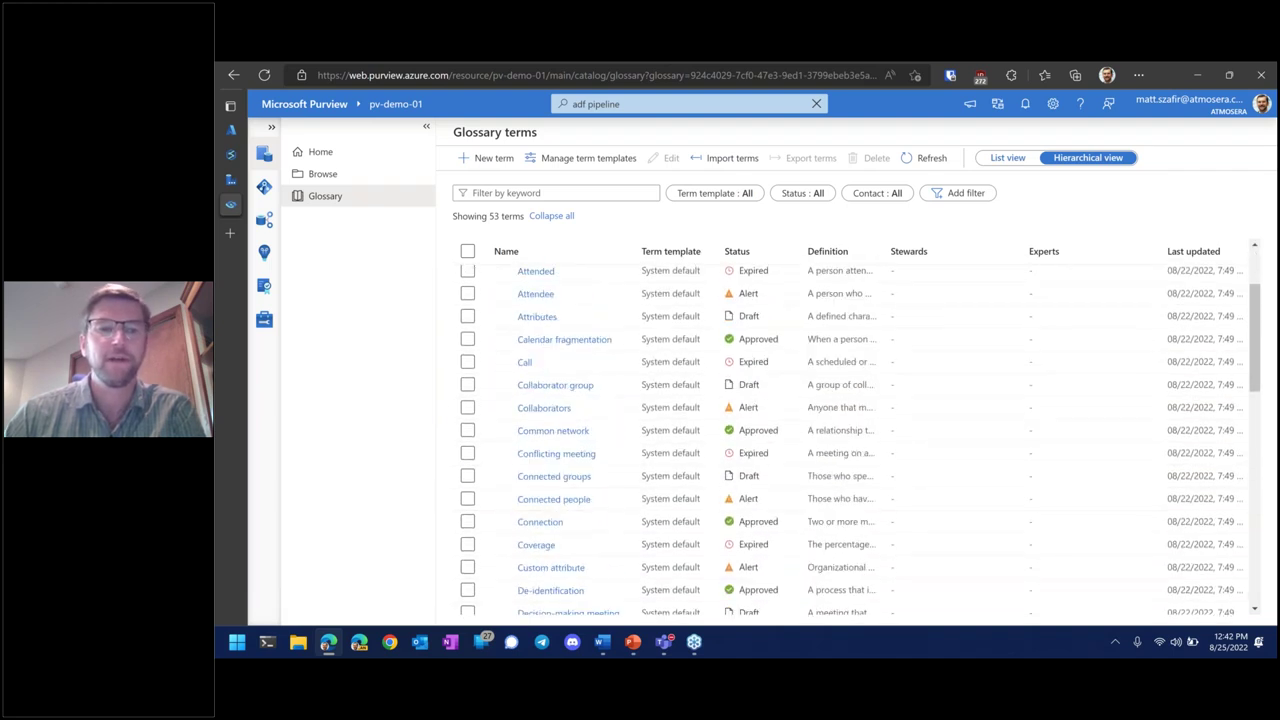
scroll(634, 515, up, 2)
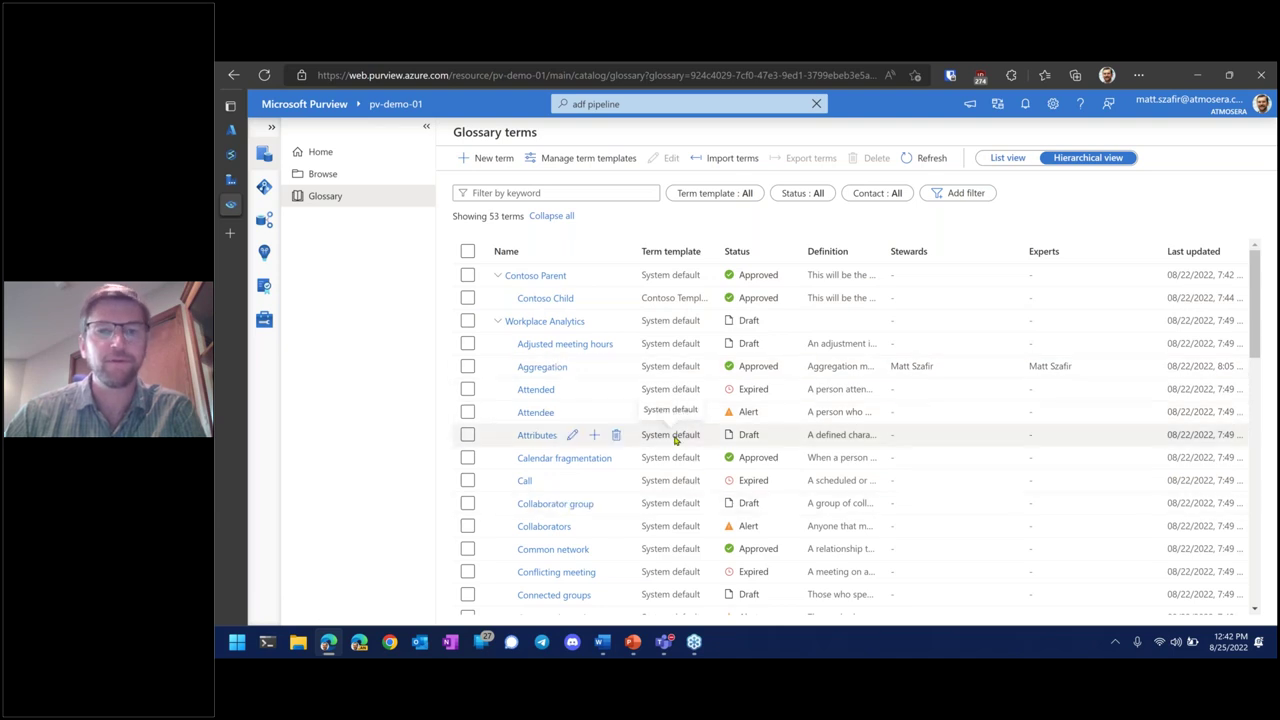
Review the Aggregation term's related terms, child terms and contacts, then return to the terms list
click(542, 368)
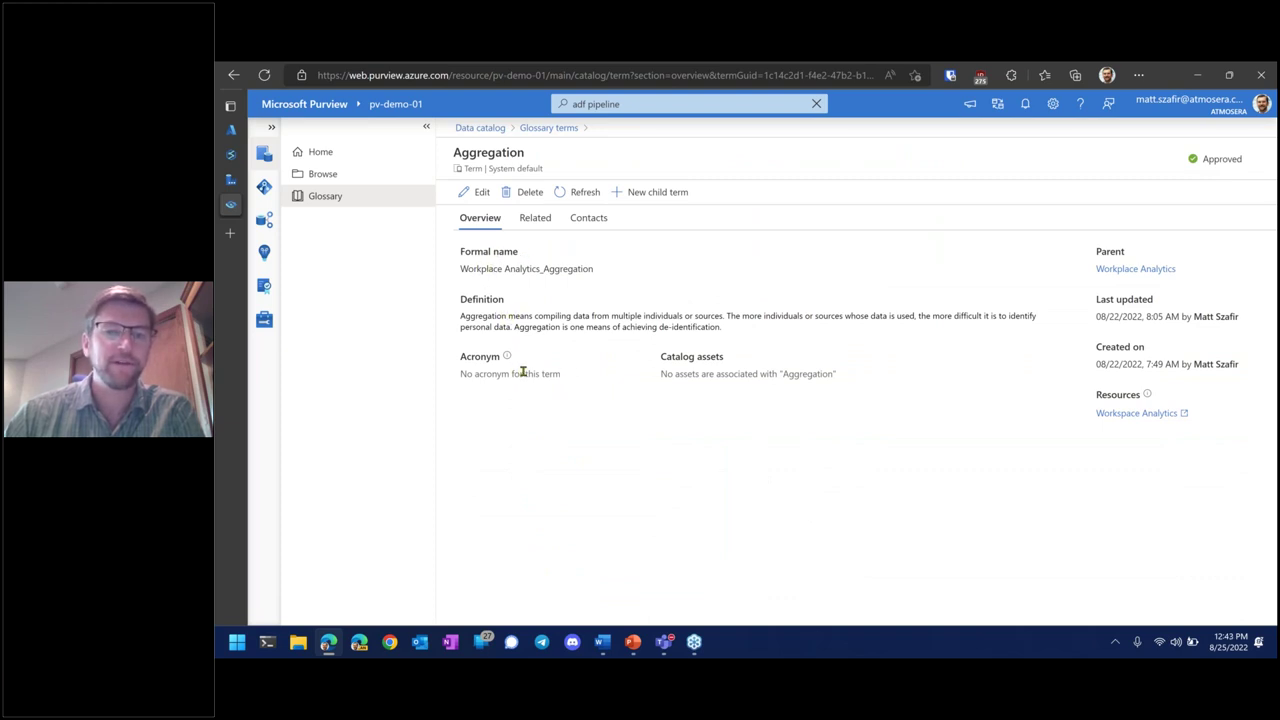
click(536, 226)
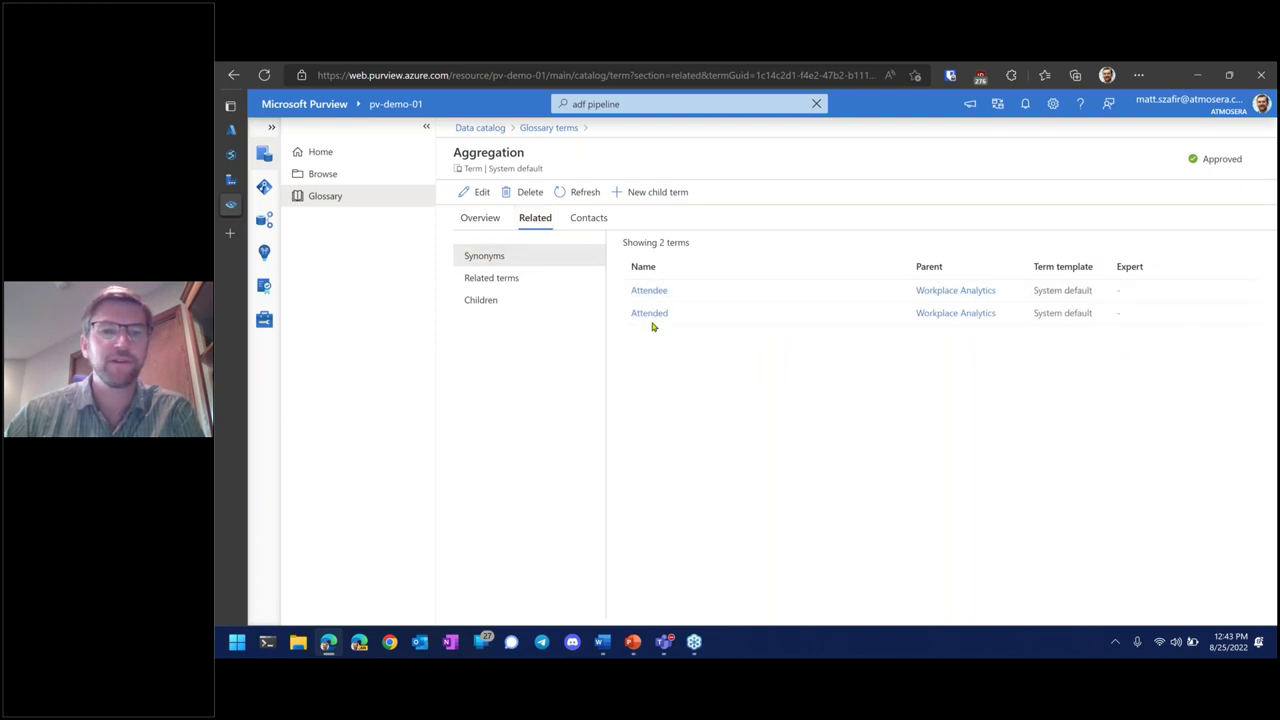
click(505, 284)
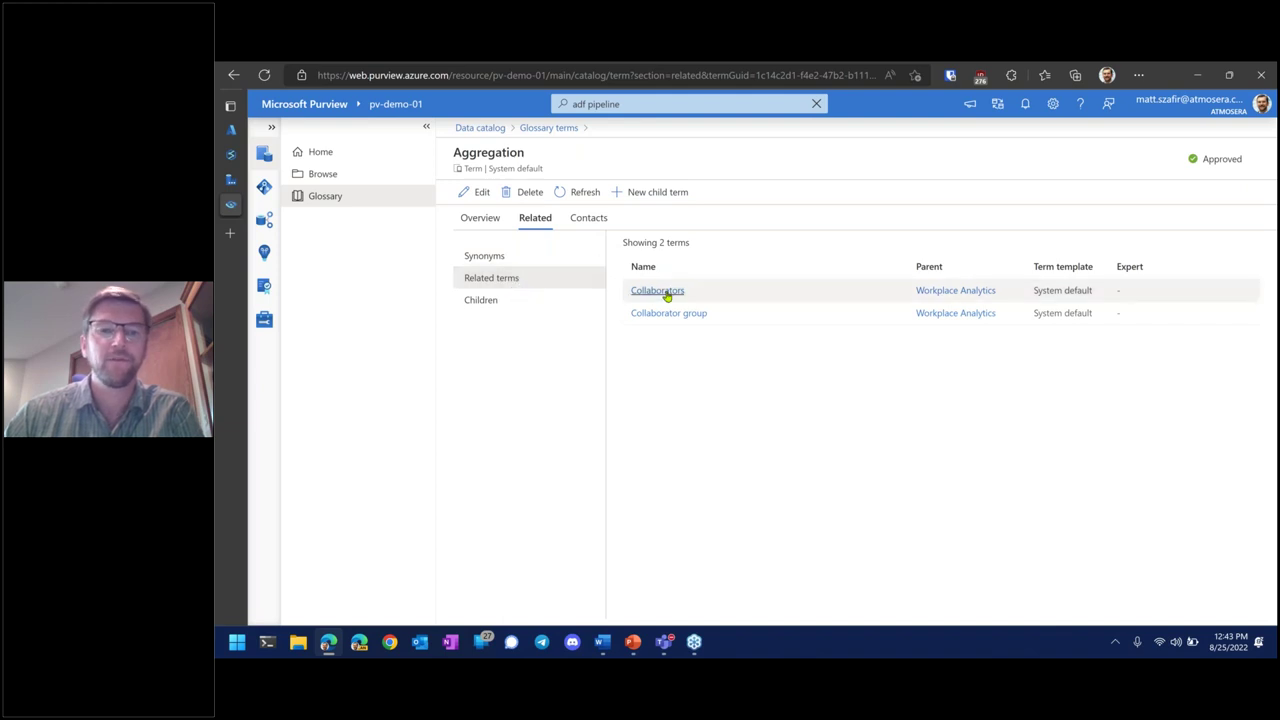
click(500, 302)
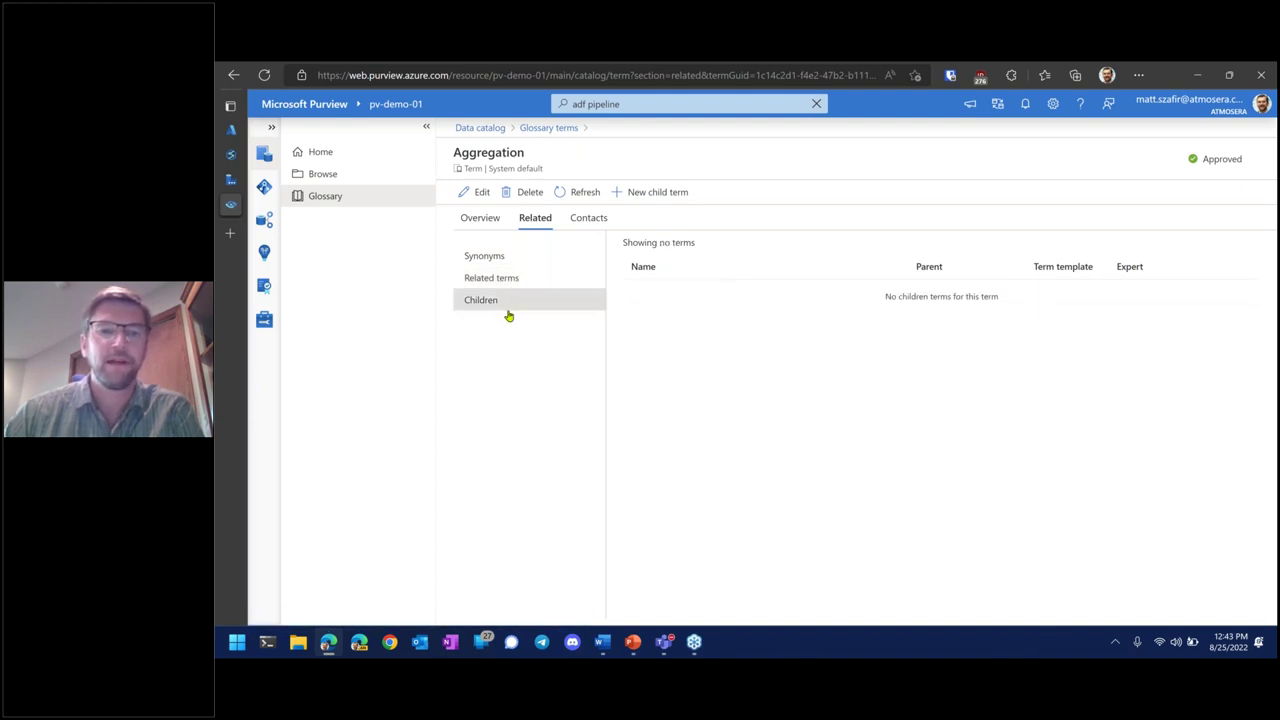
click(604, 229)
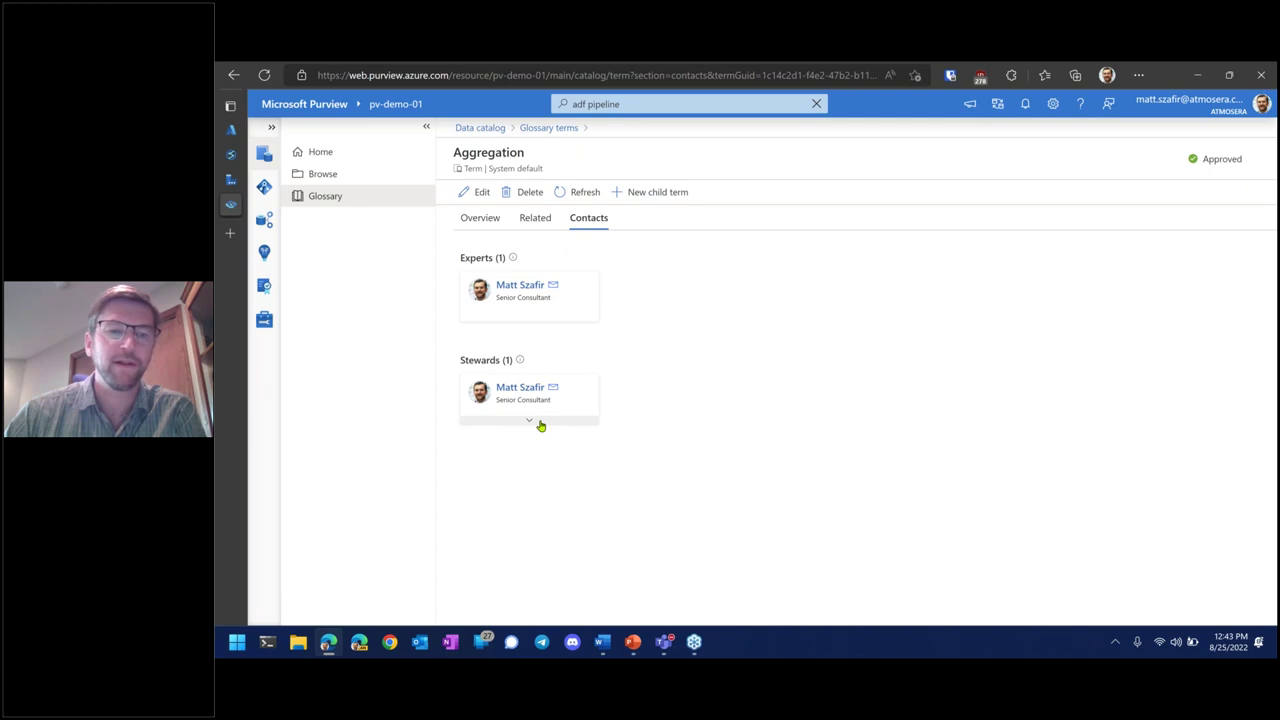
mouse_move(518, 366)
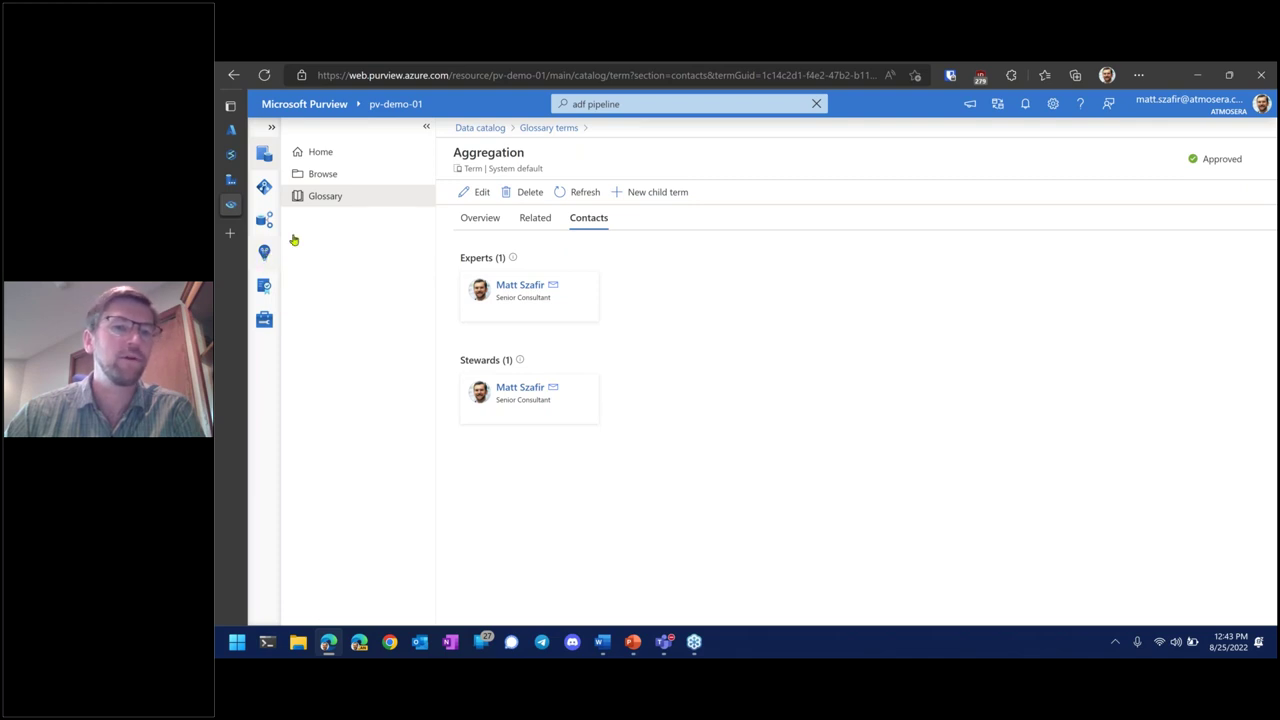
click(330, 200)
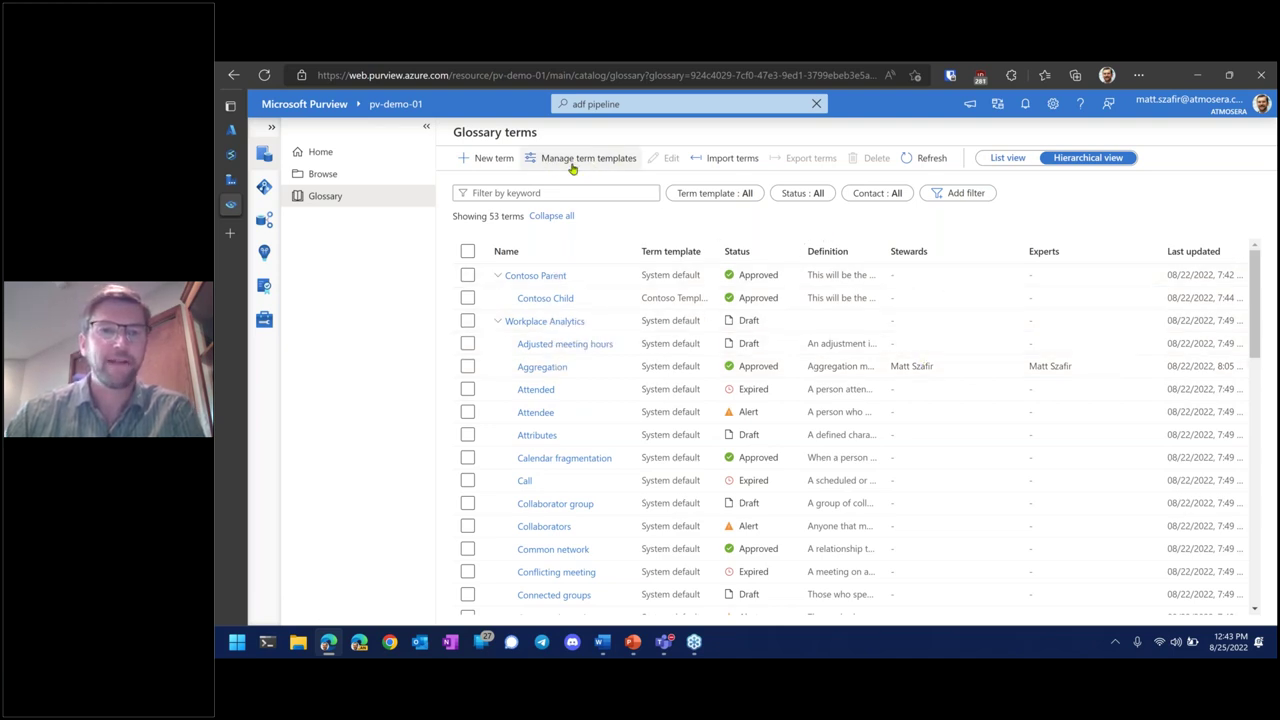
Check that the Contoso Child term's Business Unit is Marketing, then return to Glossary terms
click(535, 297)
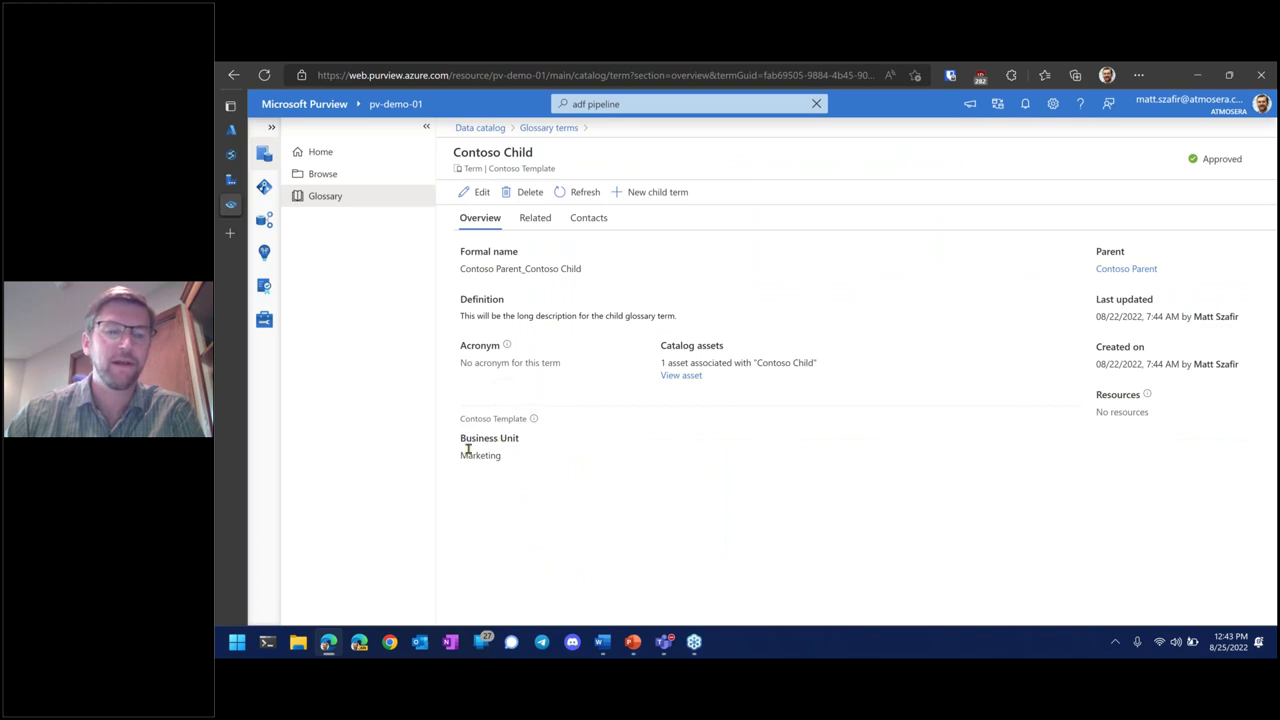
drag(460, 436, 531, 466)
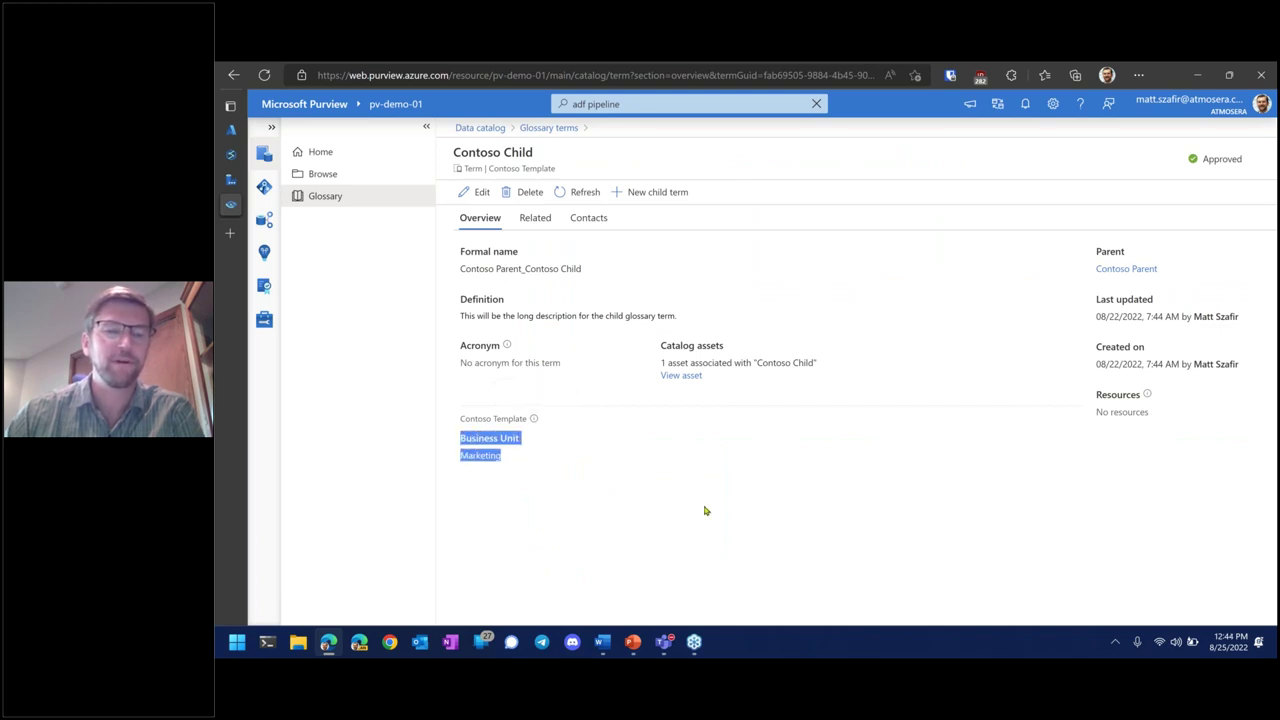
click(517, 441)
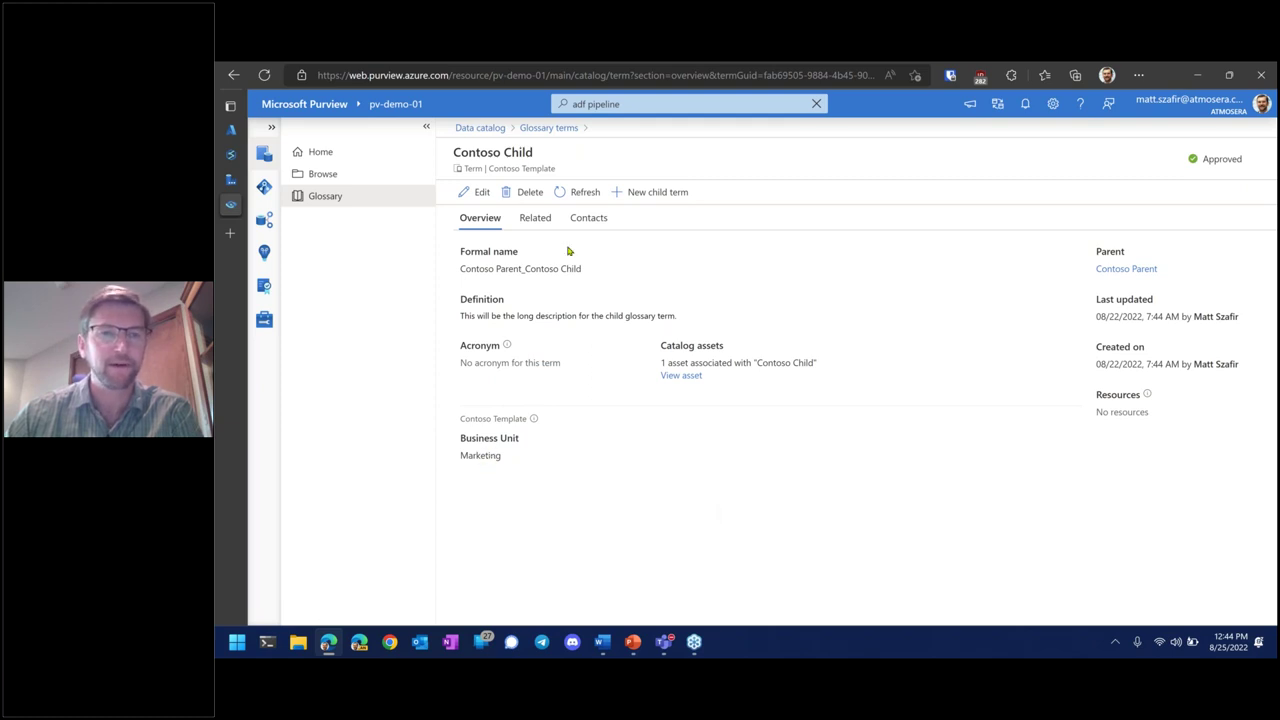
click(533, 128)
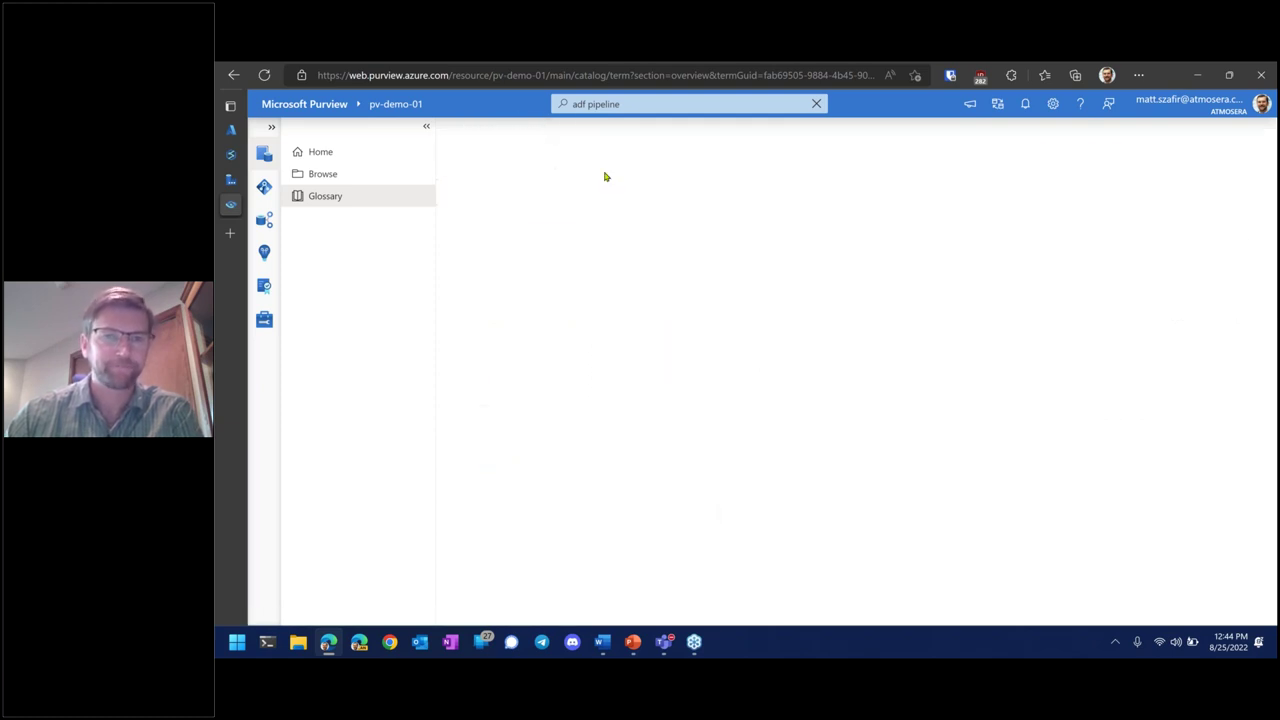
click(588, 159)
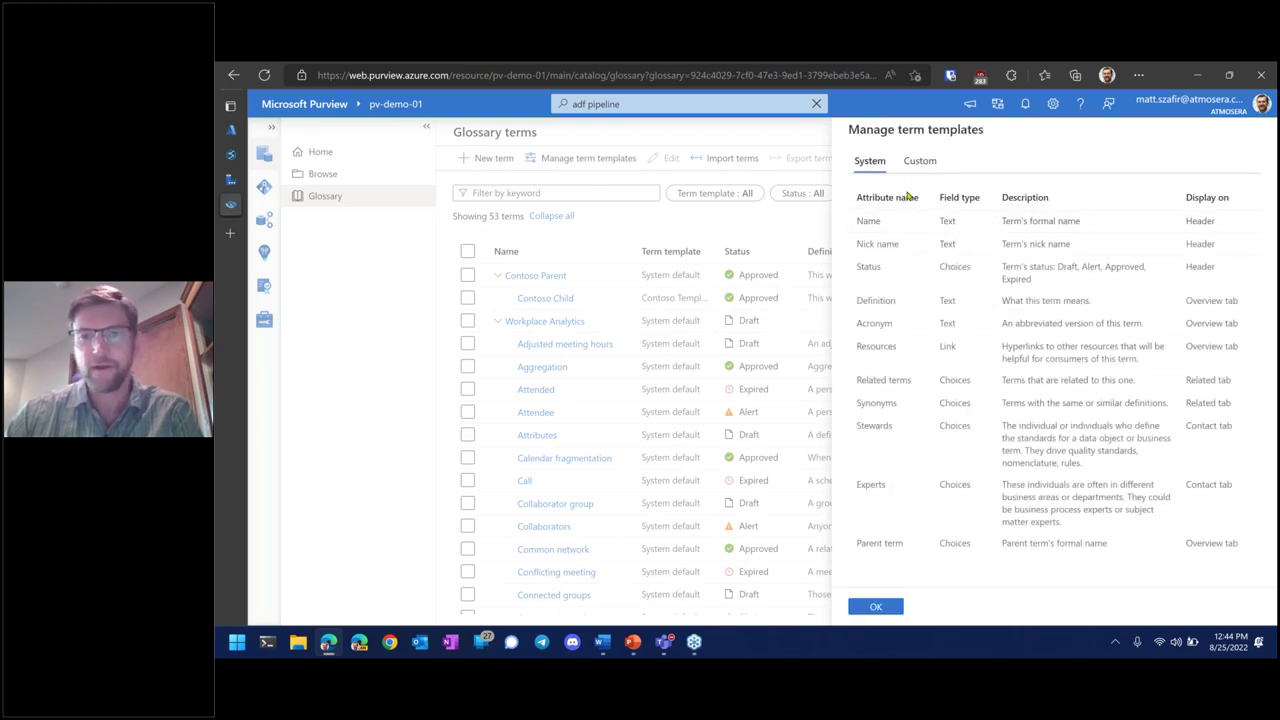
click(920, 162)
click(860, 297)
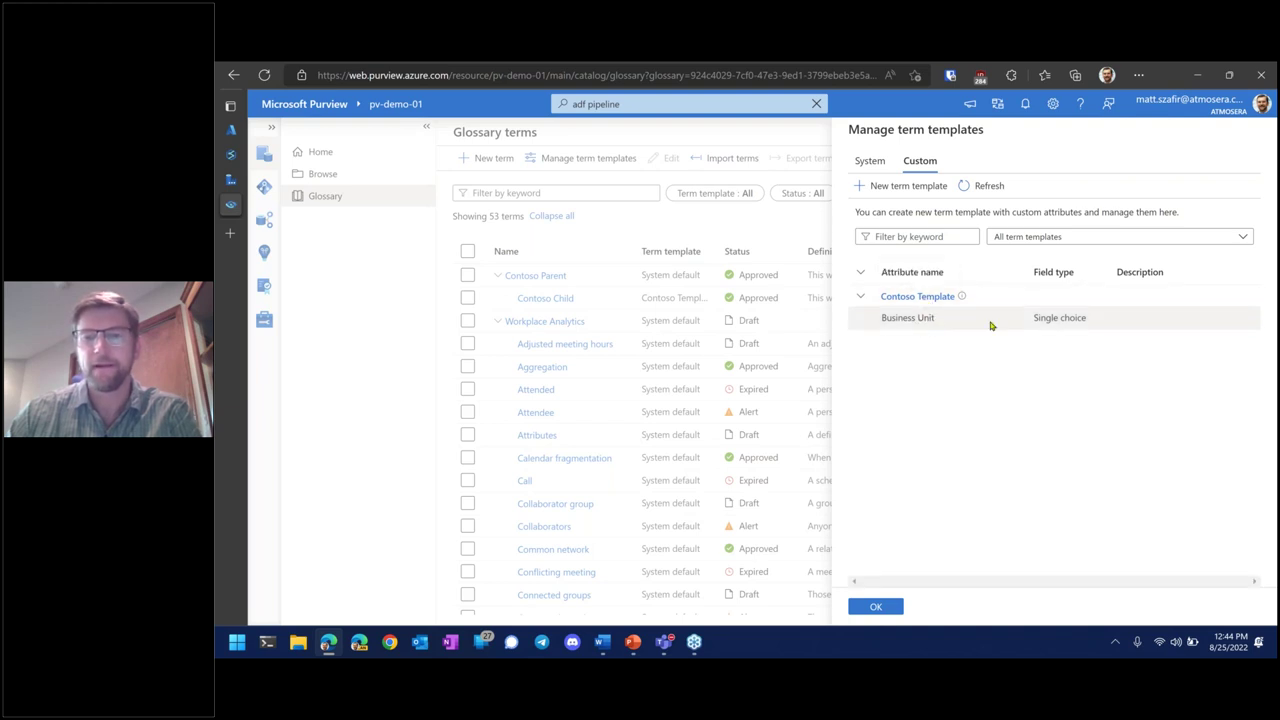
click(943, 297)
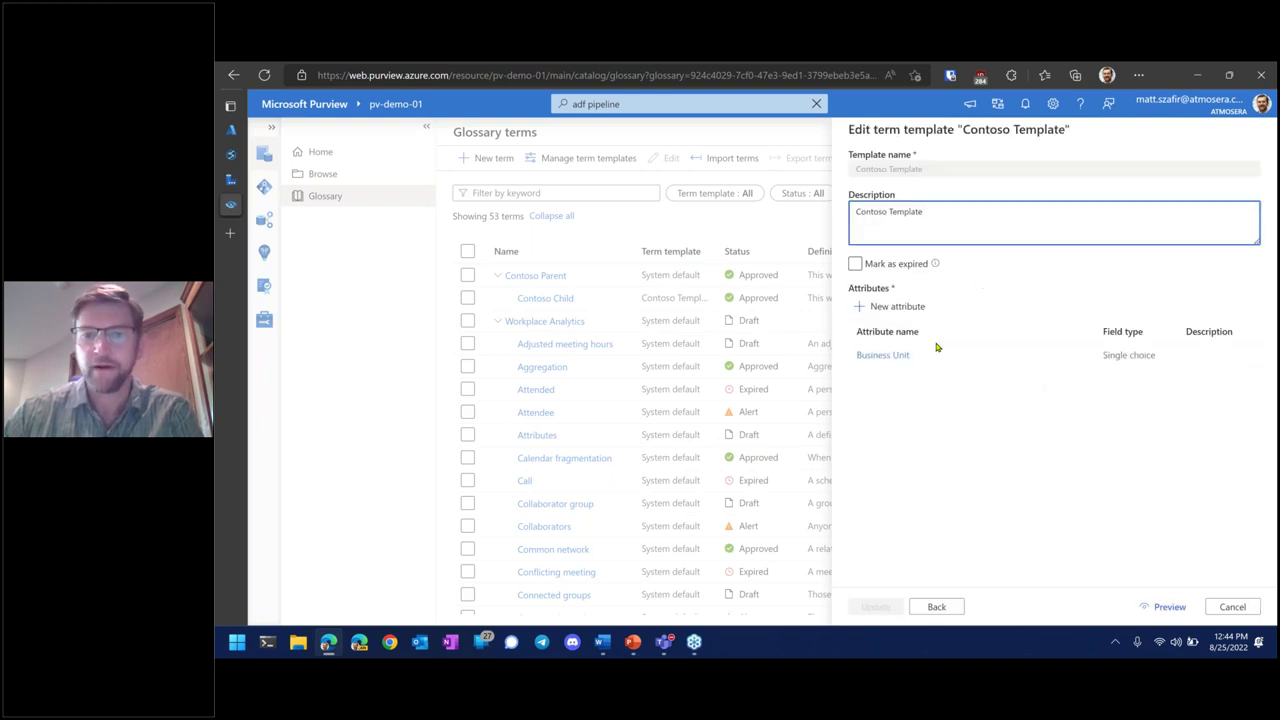
click(884, 357)
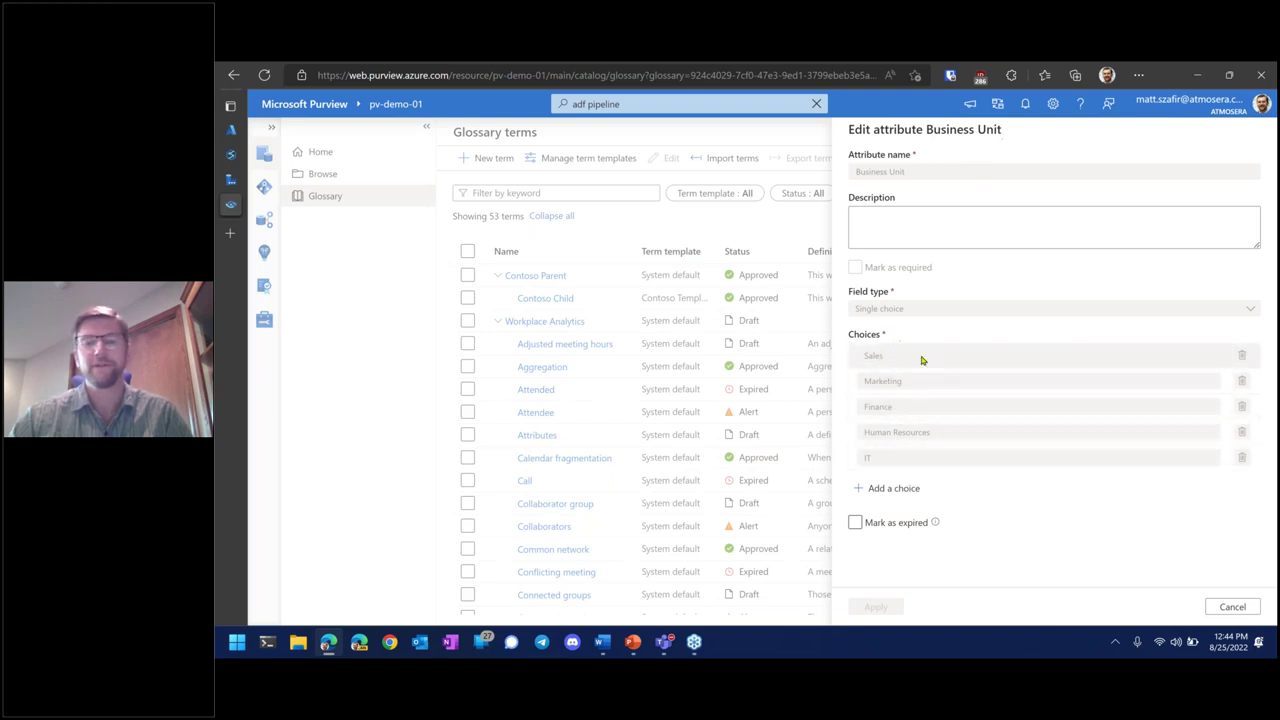
click(1233, 607)
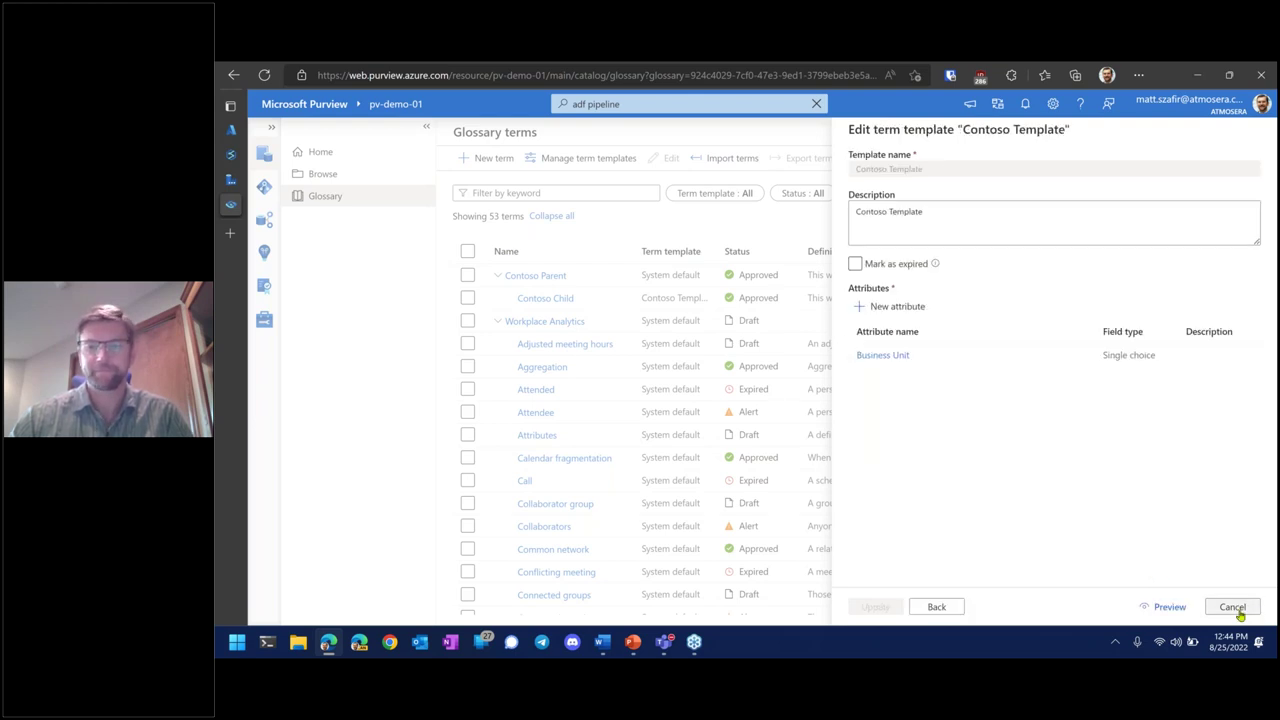
click(1233, 607)
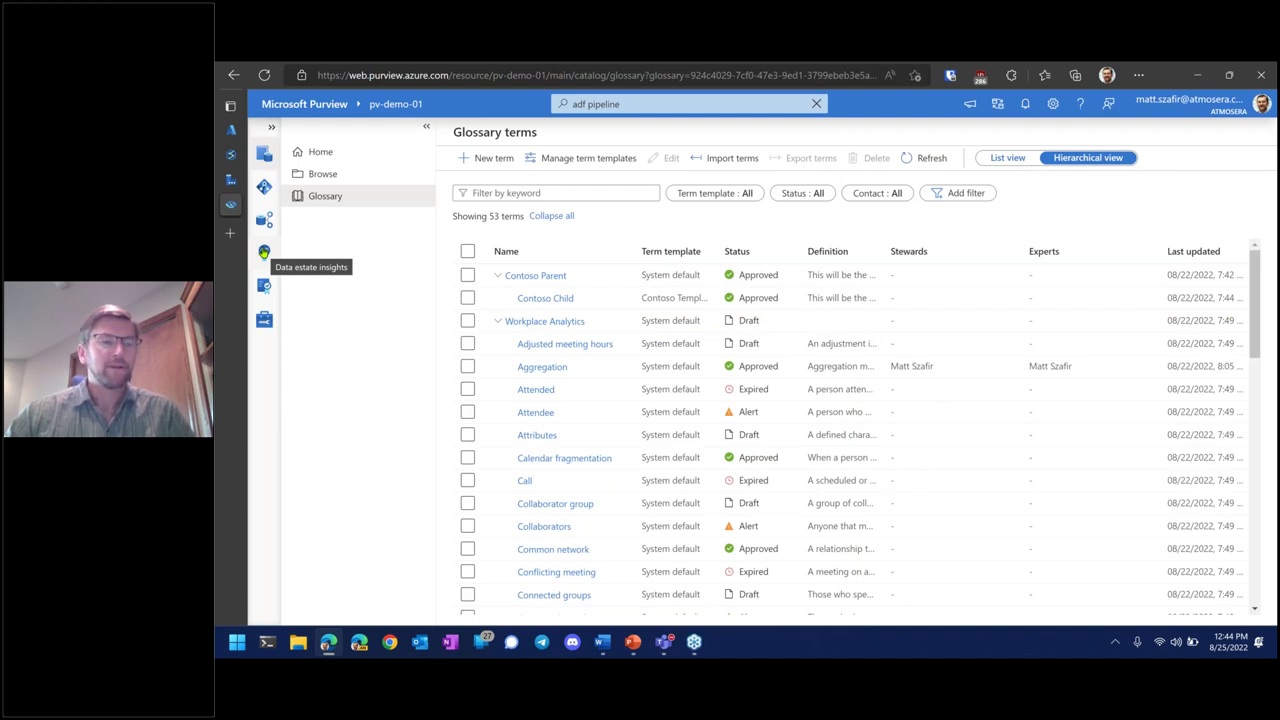
click(231, 157)
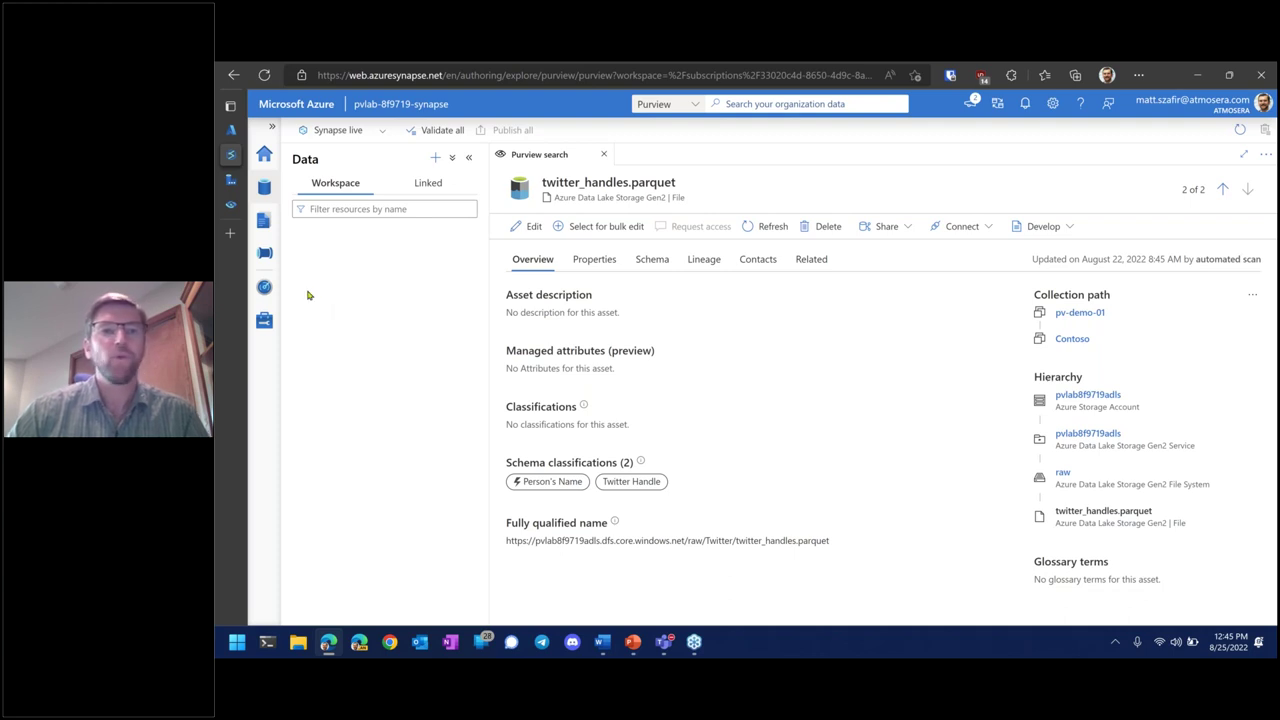
View the linked pv-demo-01 Purview account under Manage, then go back to the workspace home
click(264, 320)
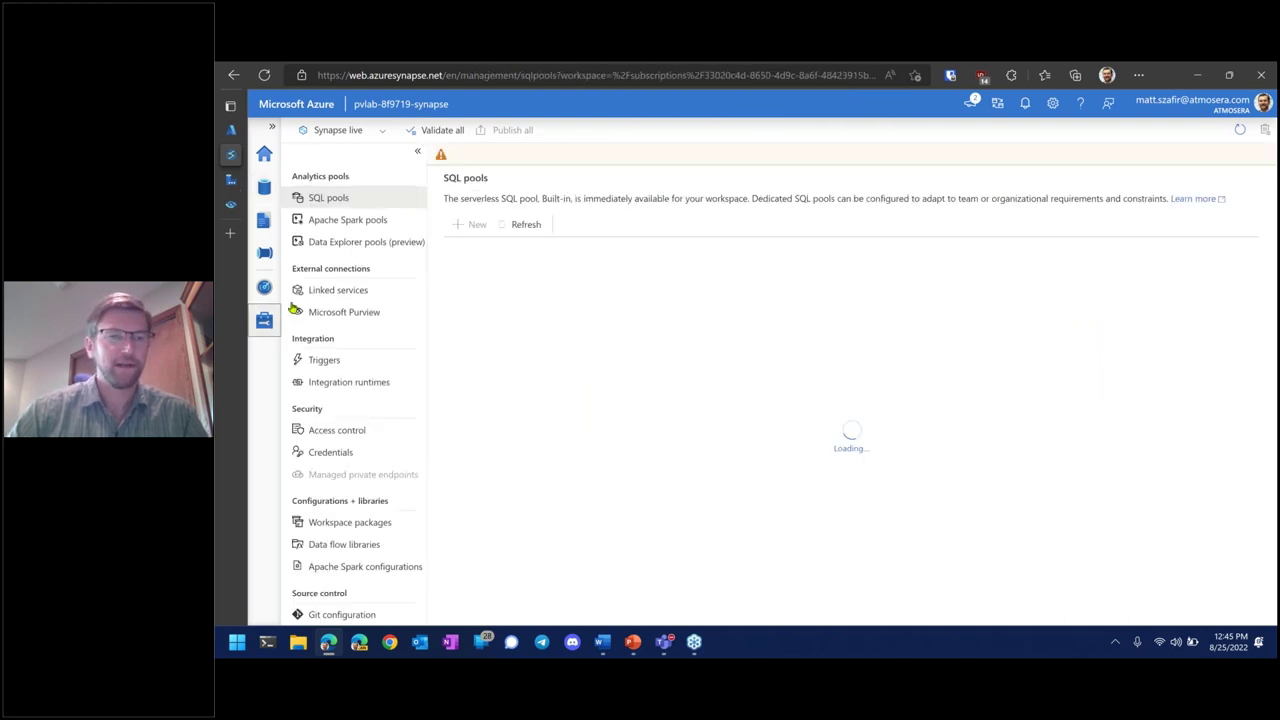
click(348, 316)
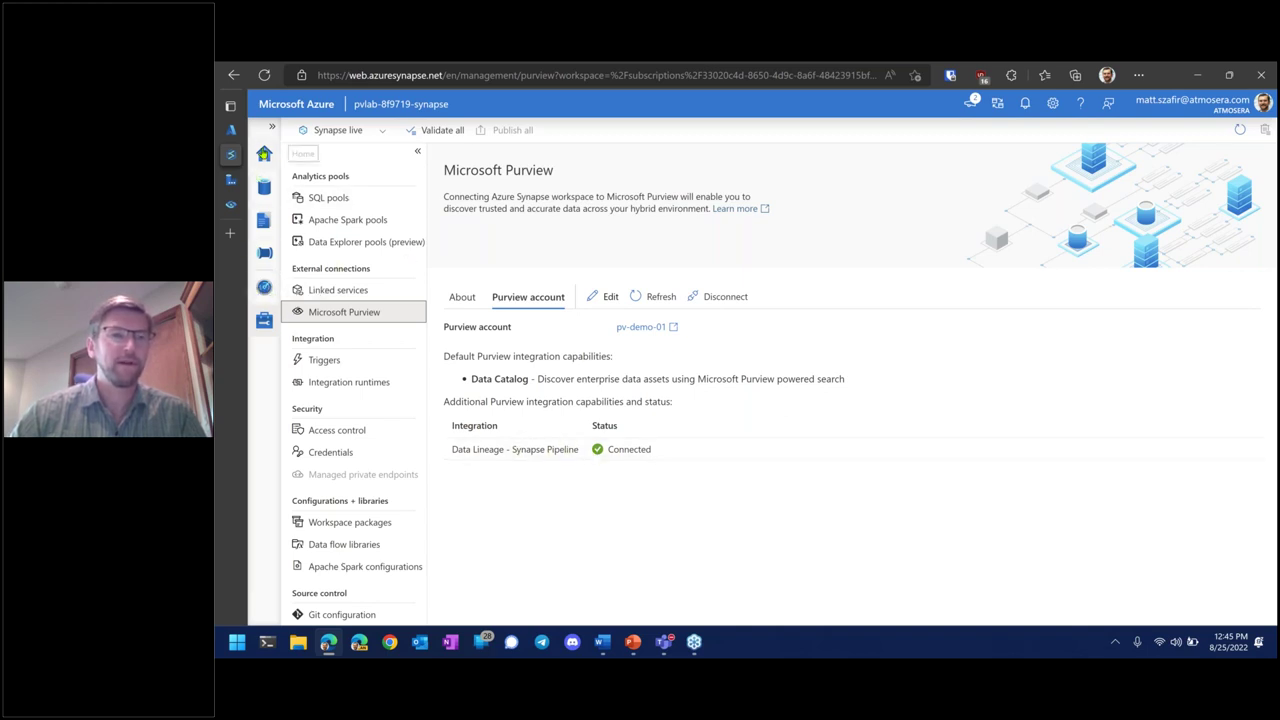
click(264, 155)
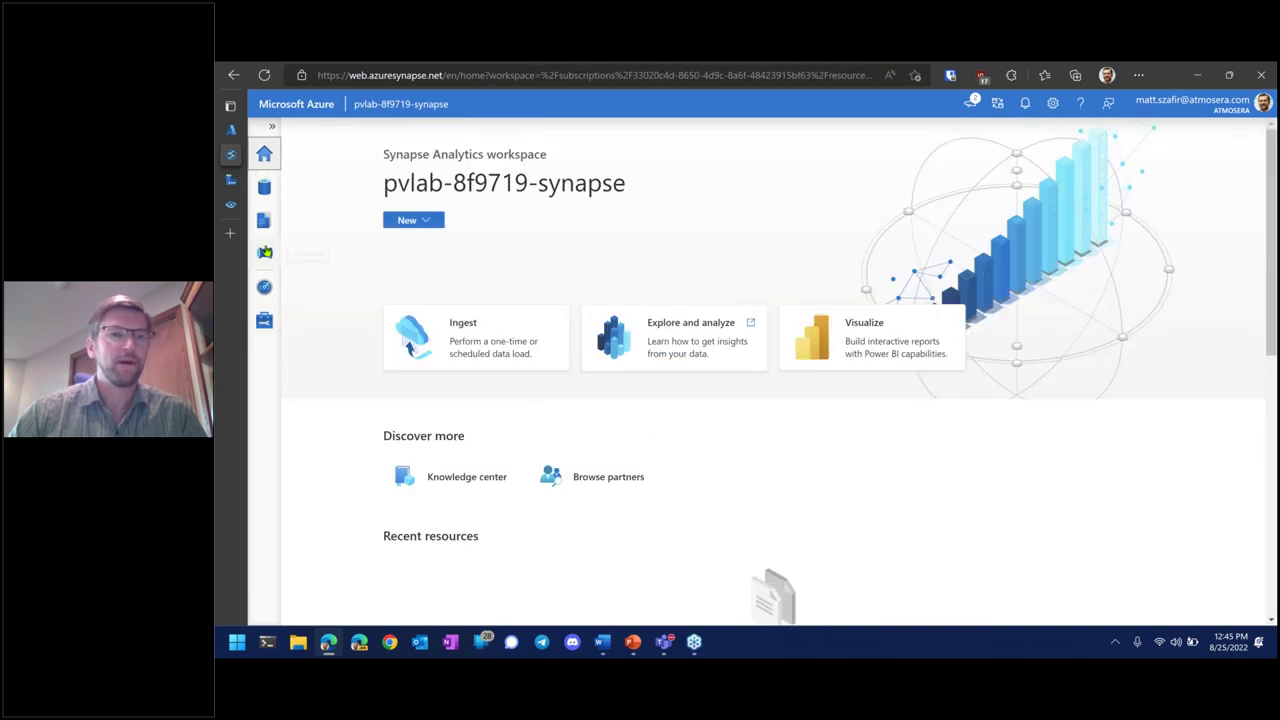
Reopen Purview search from the Data hub and view the twitter_handles.parquet schema columns
click(264, 187)
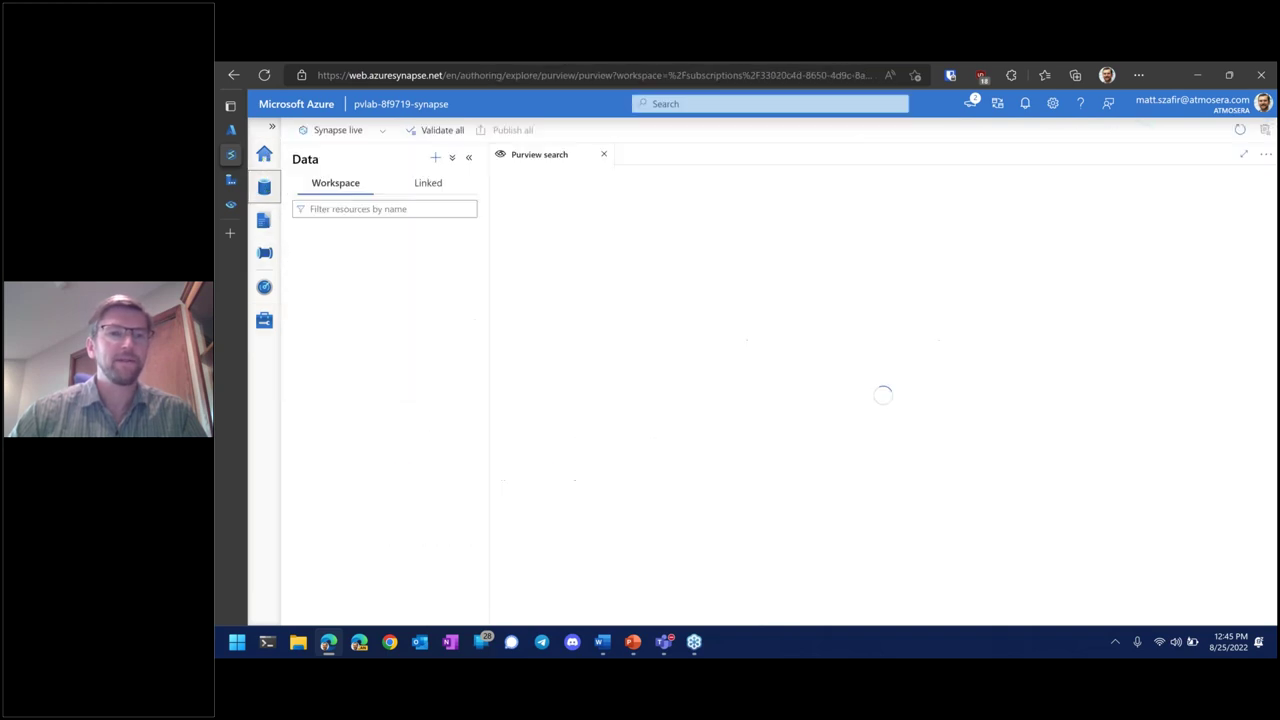
click(690, 105)
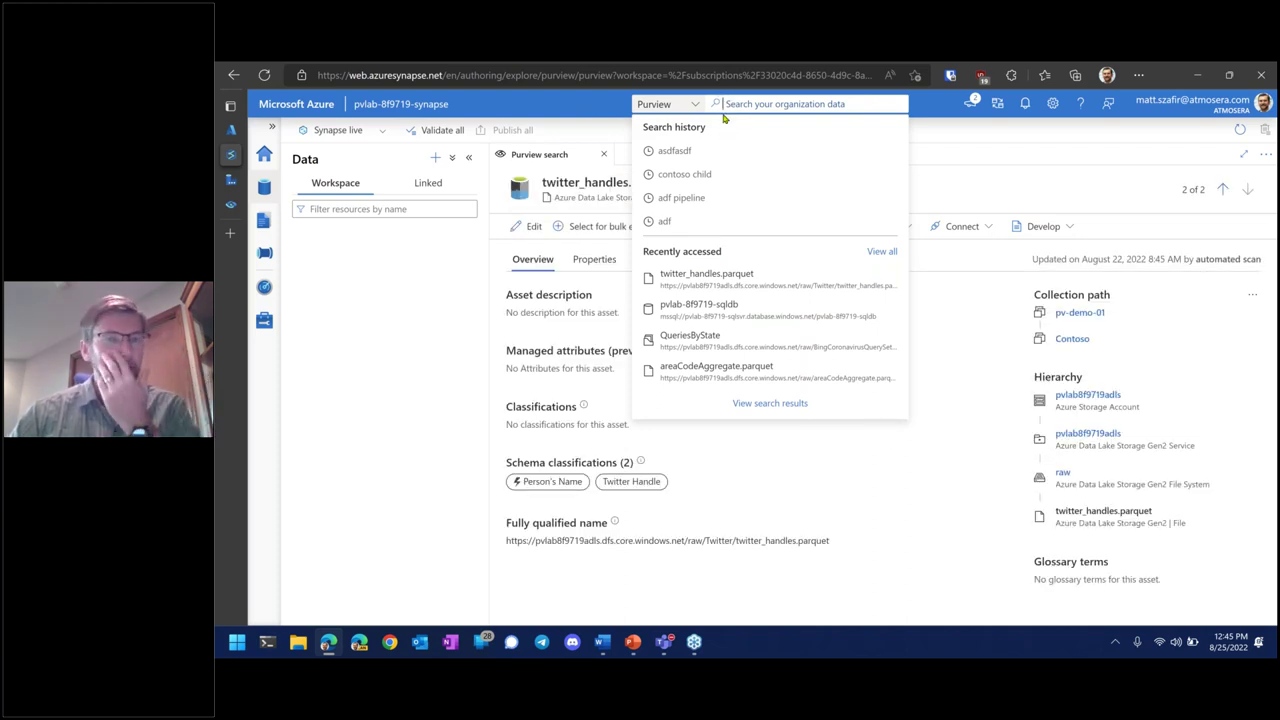
click(907, 166)
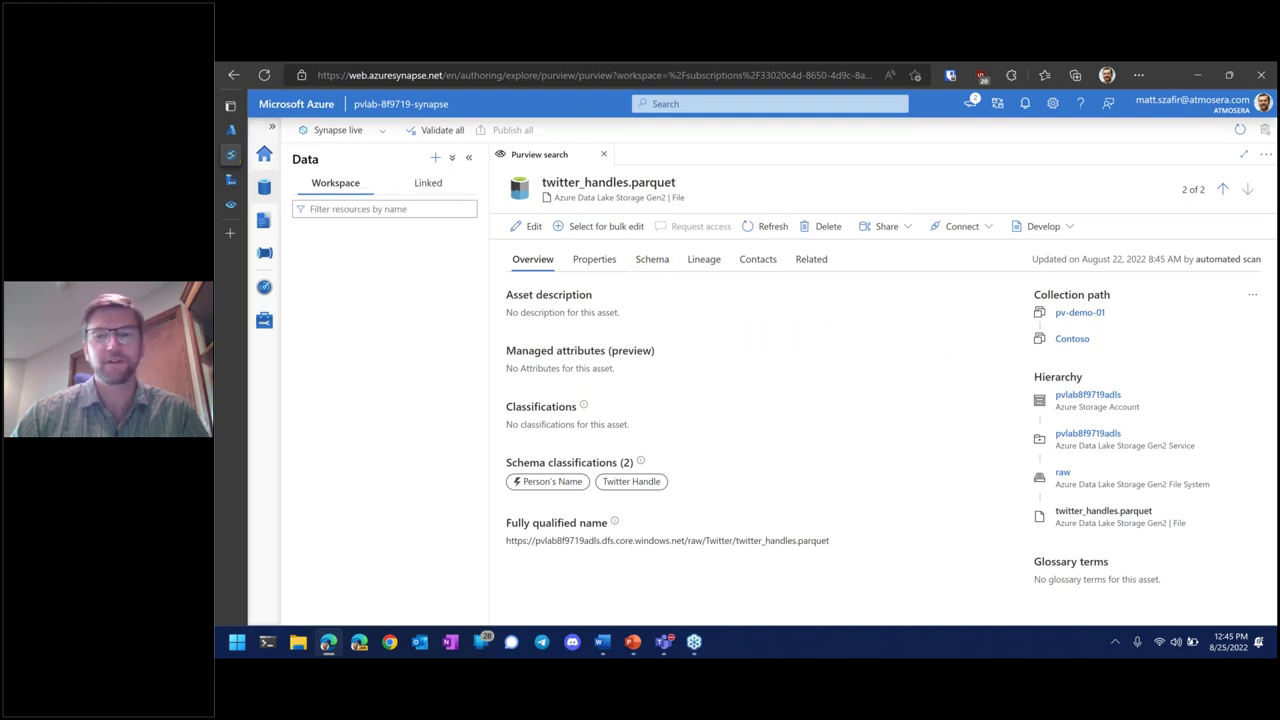
click(653, 268)
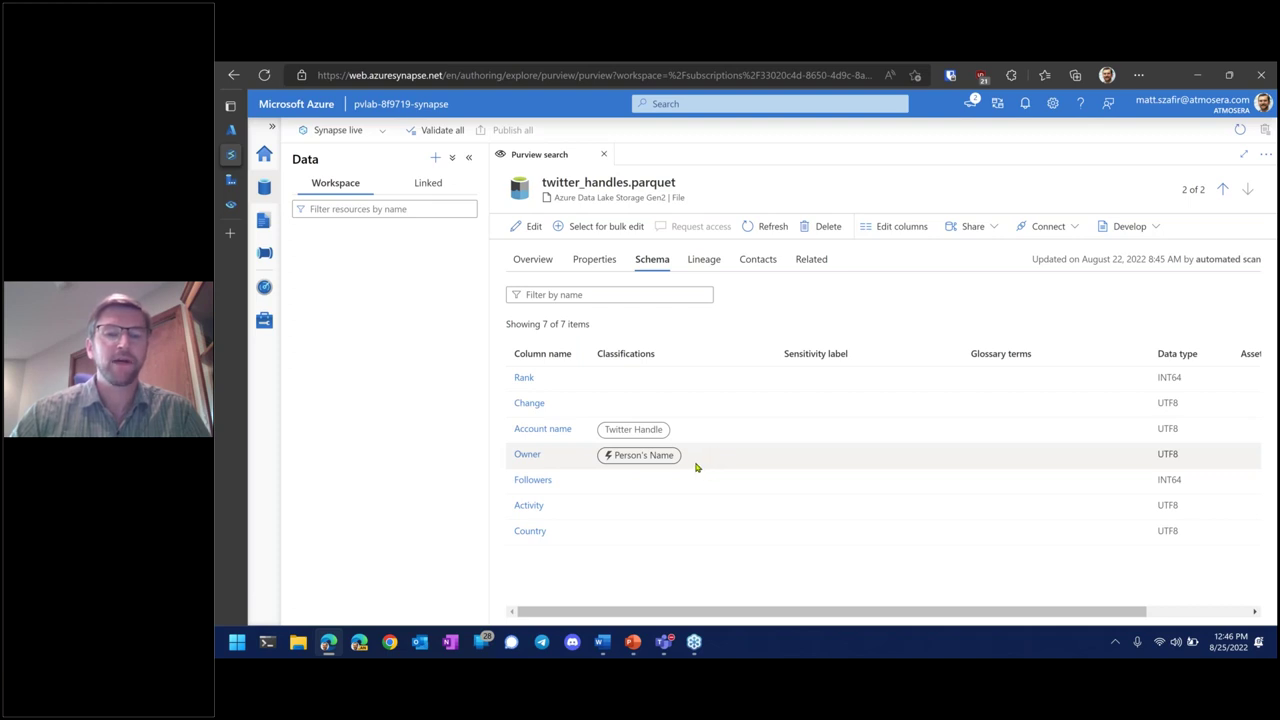
Show the twitter_handles.parquet Overview with its two schema classifications and raw file system path
mouse_move(660, 464)
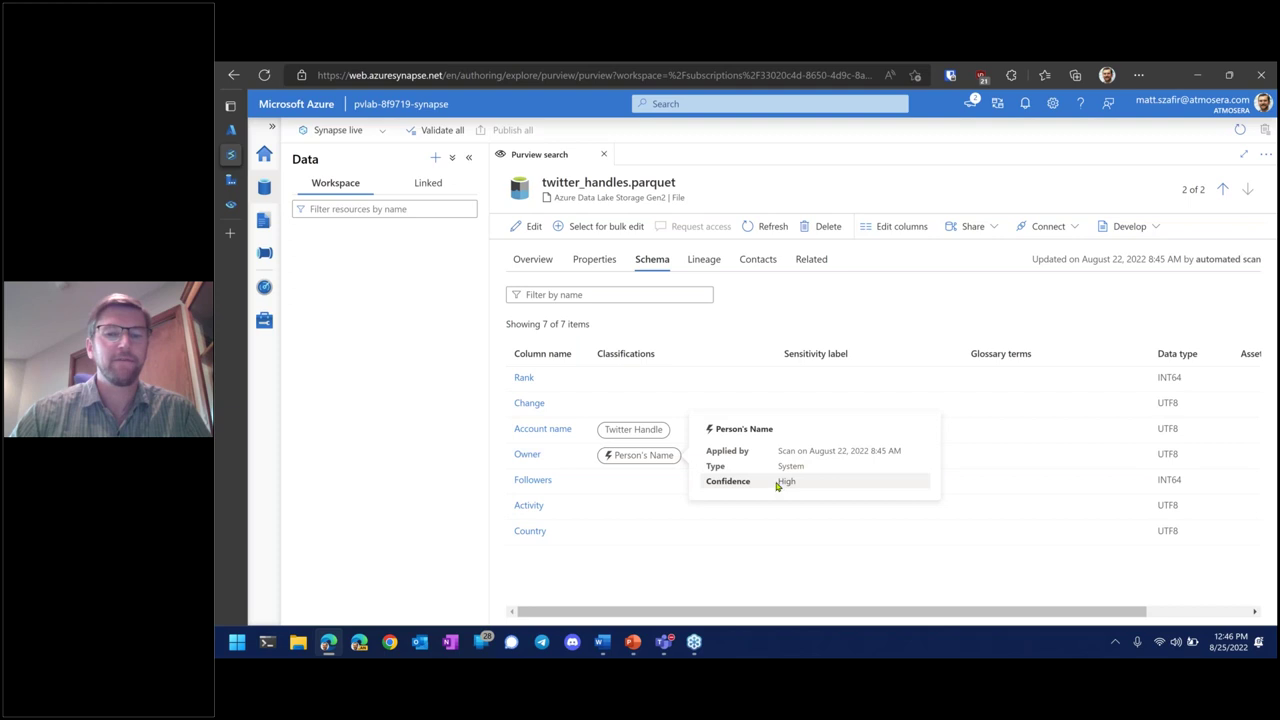
mouse_move(645, 432)
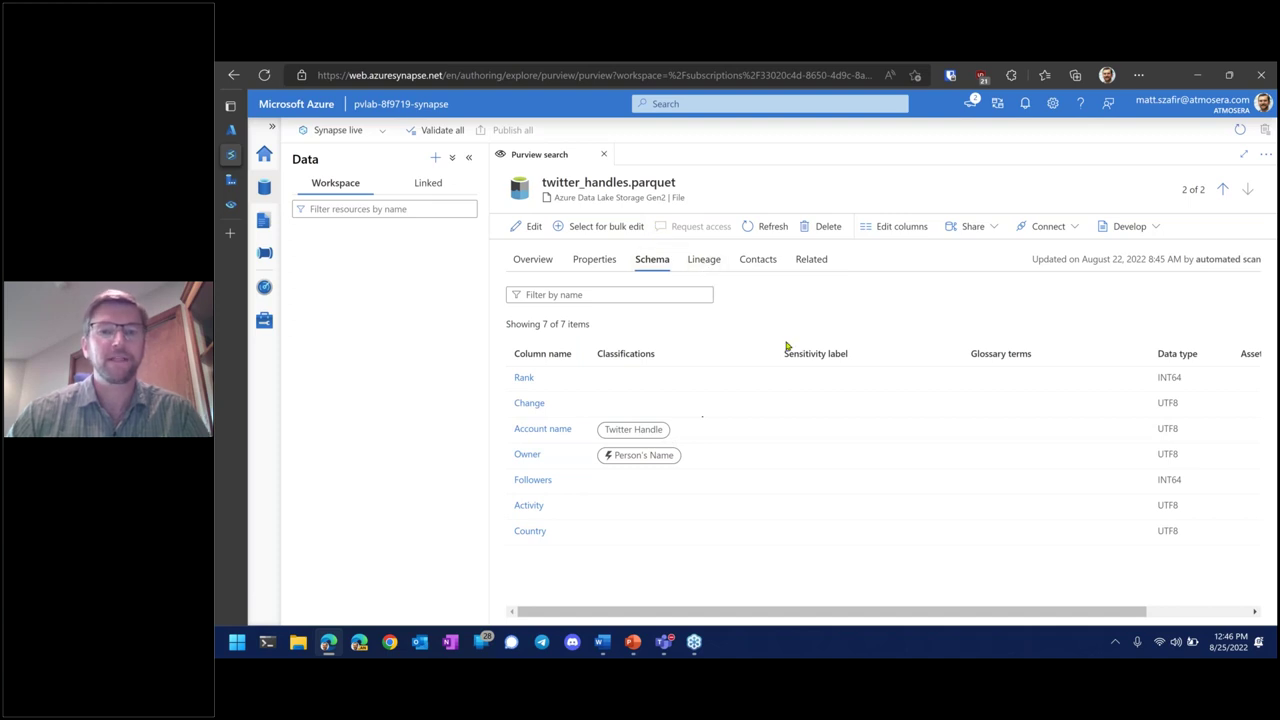
click(533, 260)
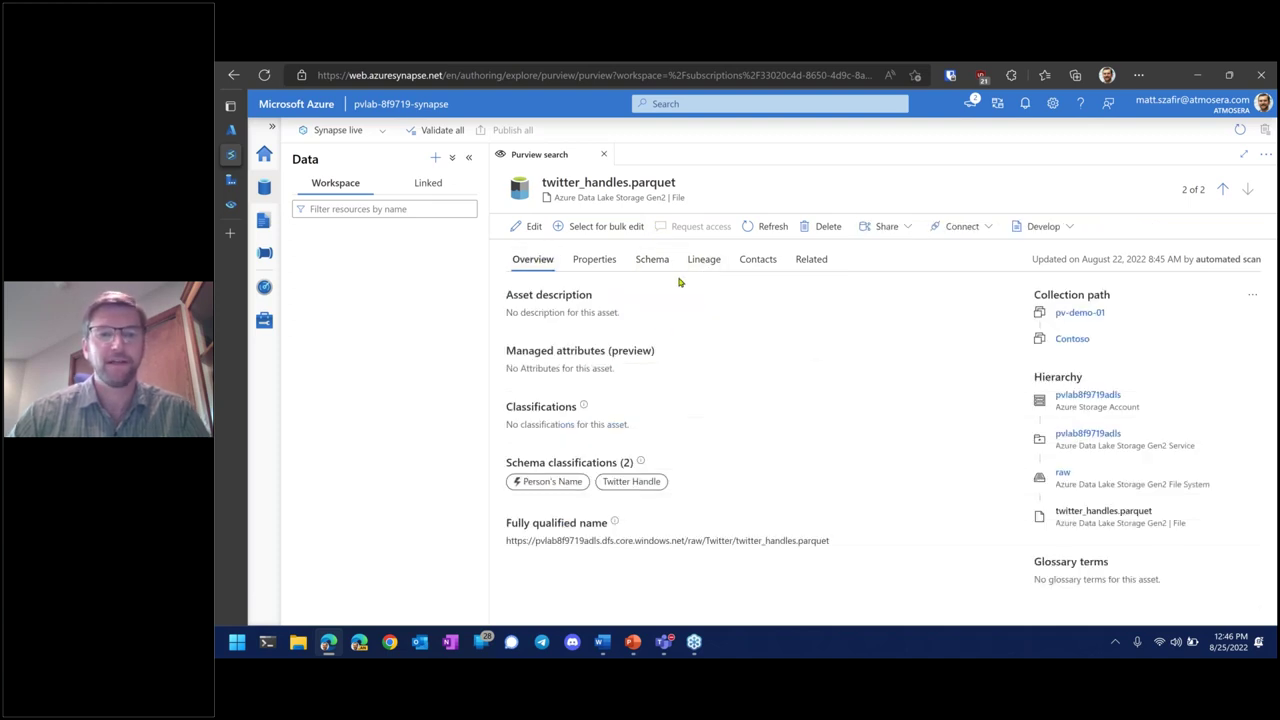
drag(626, 424, 546, 423)
click(570, 428)
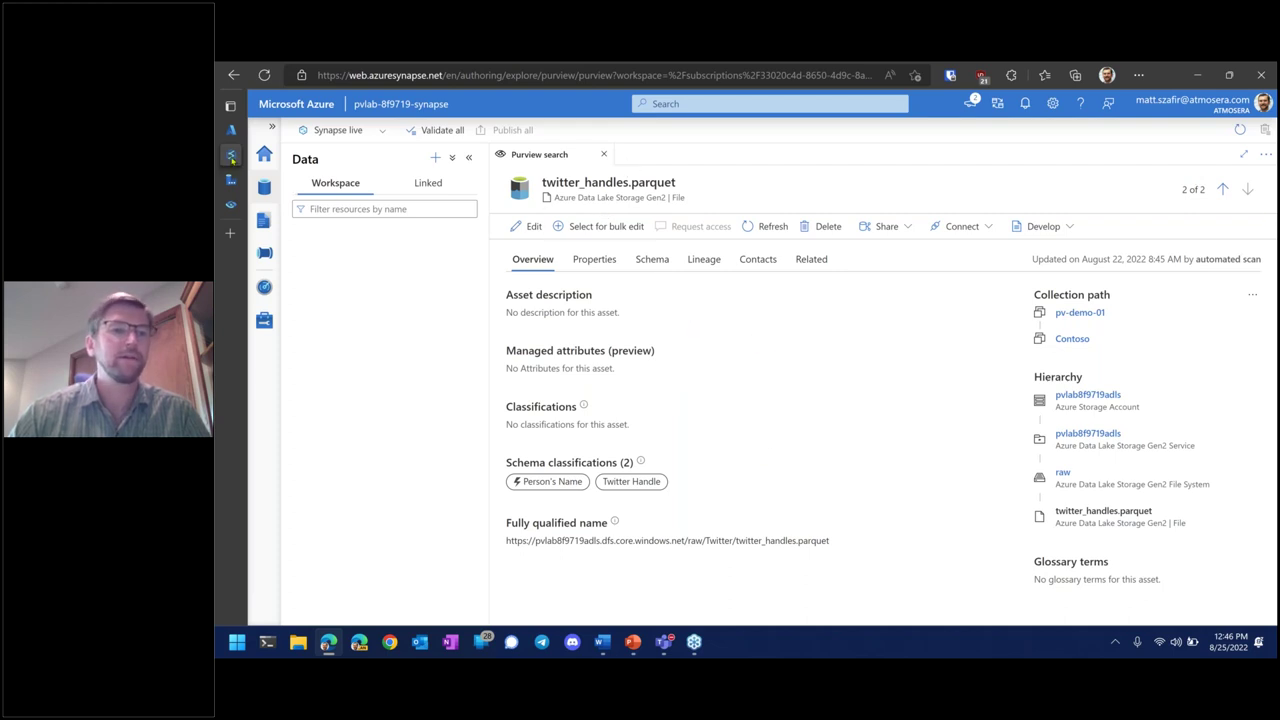
mouse_move(233, 160)
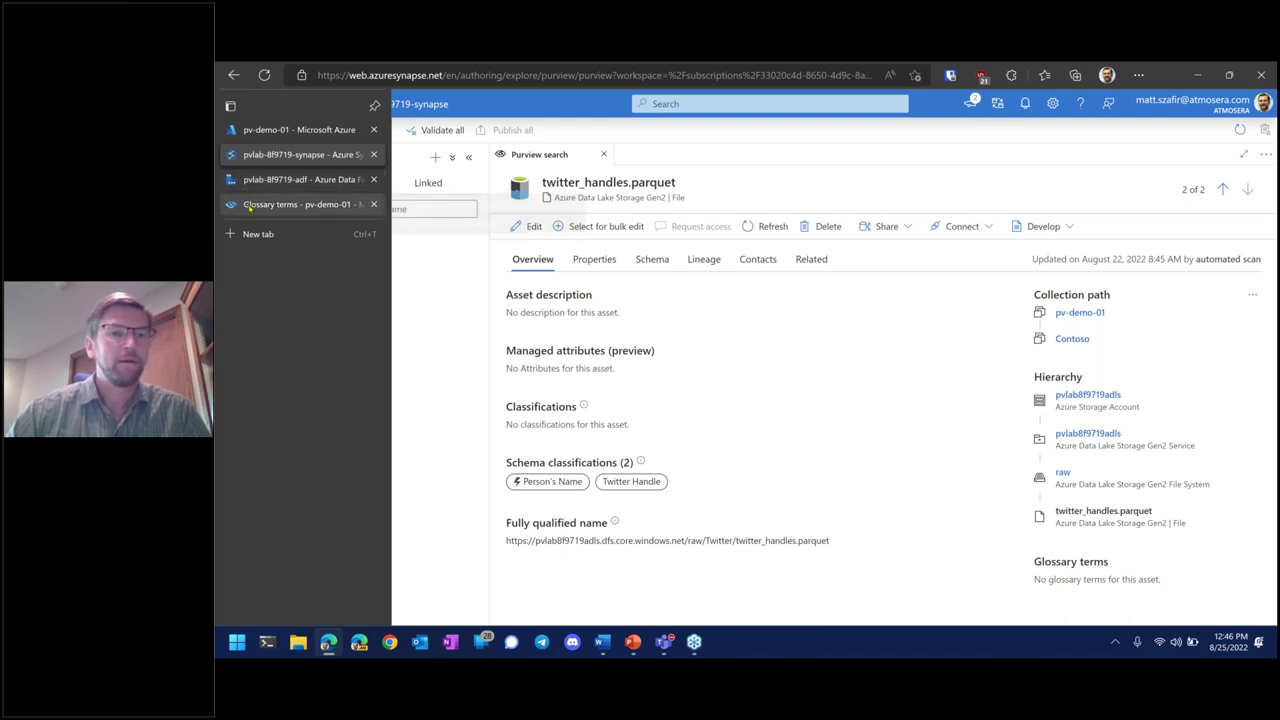
Switch to the 'Glossary terms - pv-demo-01' browser tab listing the 53 terms
click(250, 206)
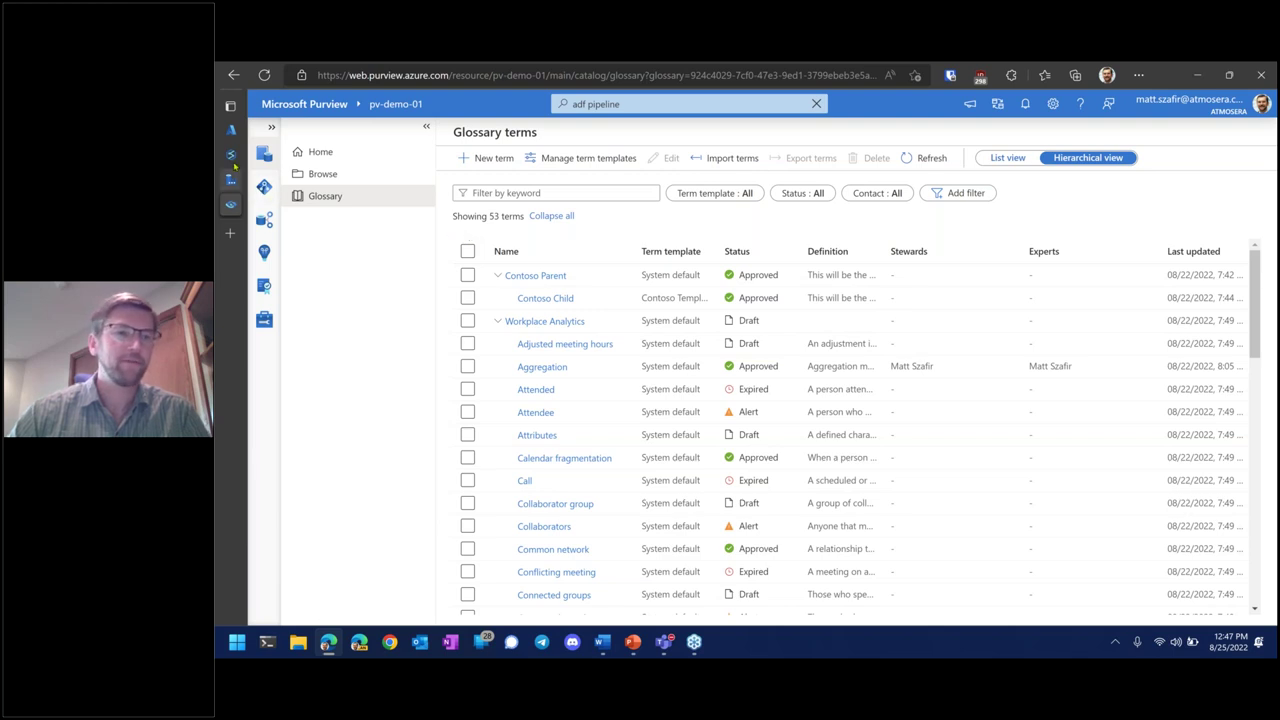
mouse_move(232, 178)
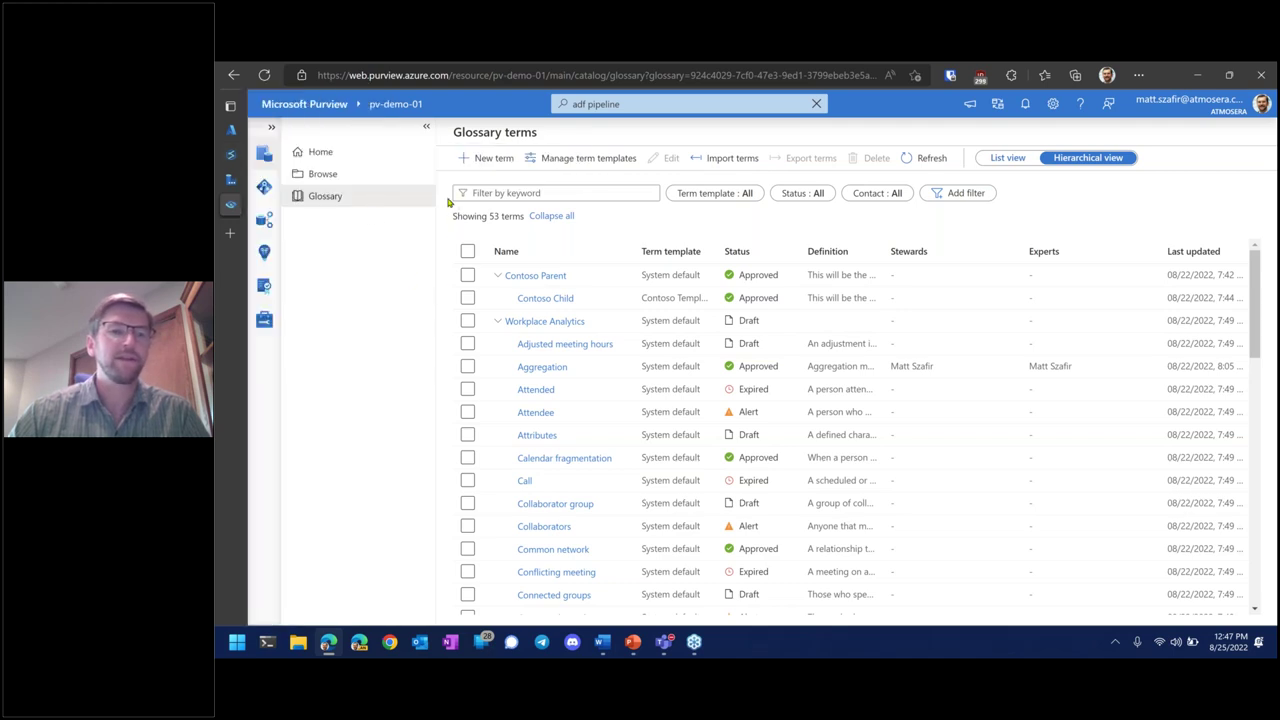
mouse_move(238, 154)
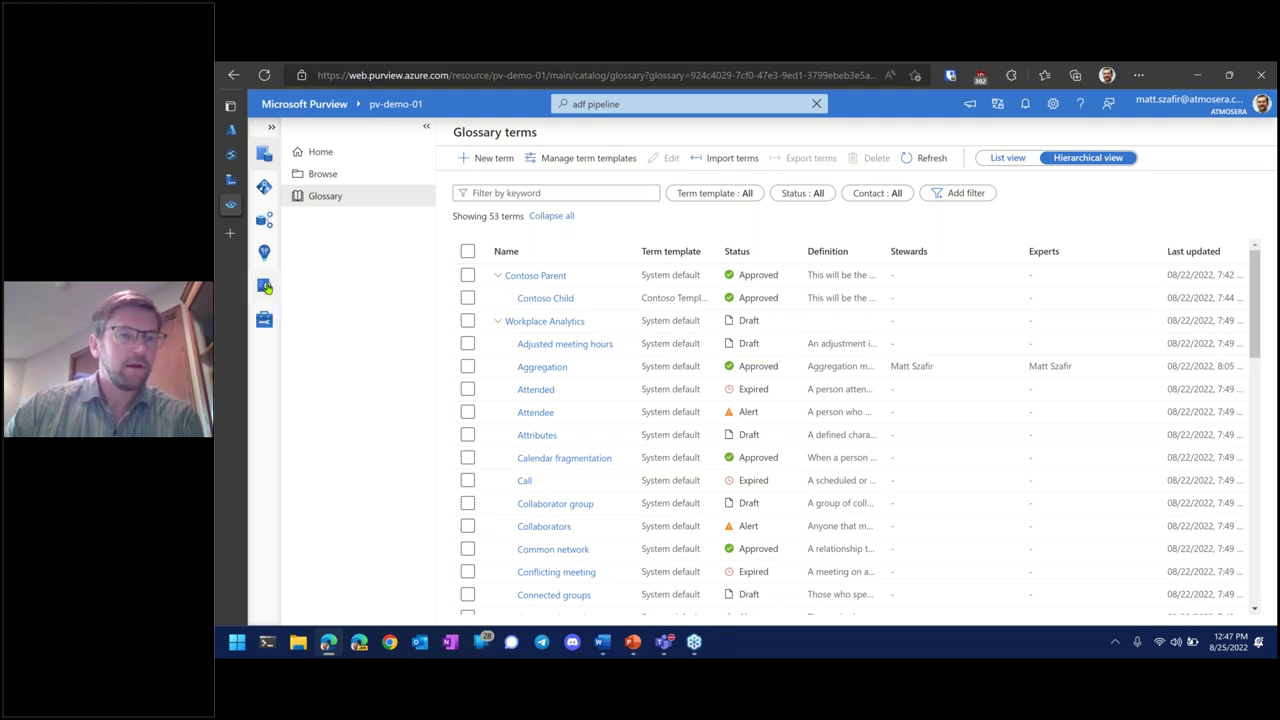
Open Data estate insights and scroll the Data stewardship report for the 26 assets
click(264, 252)
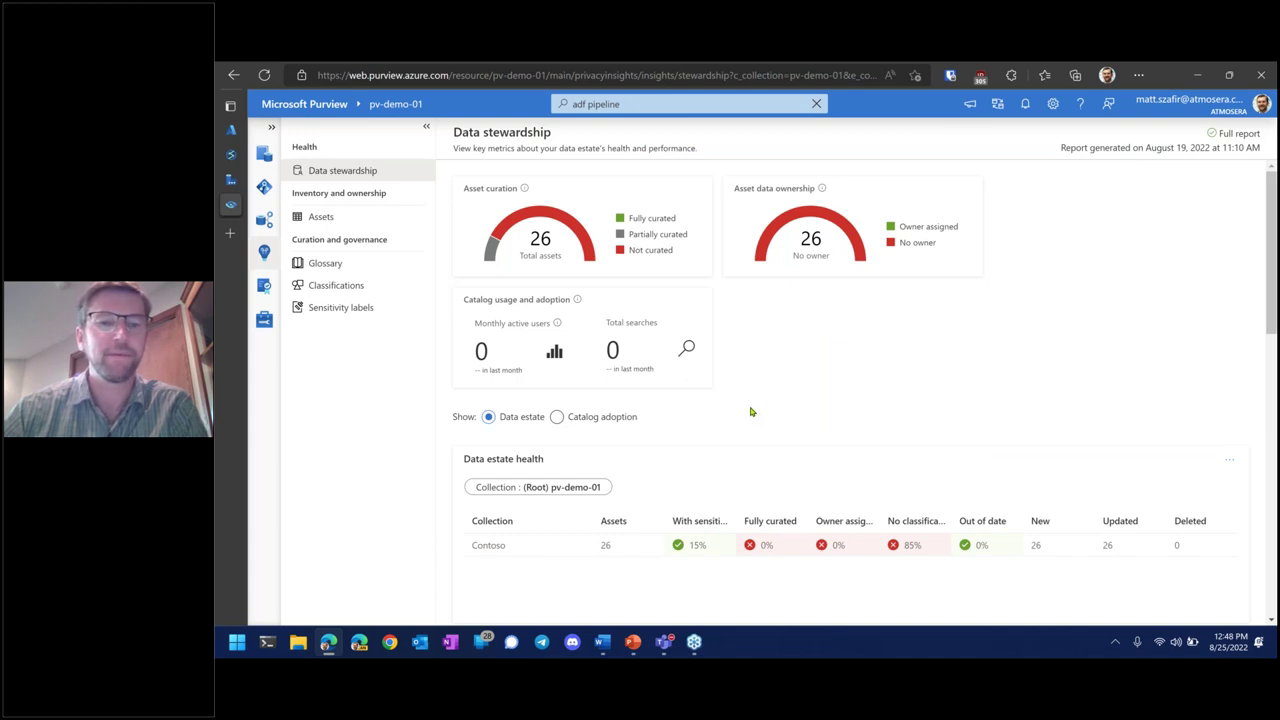
scroll(1117, 529, down, 4)
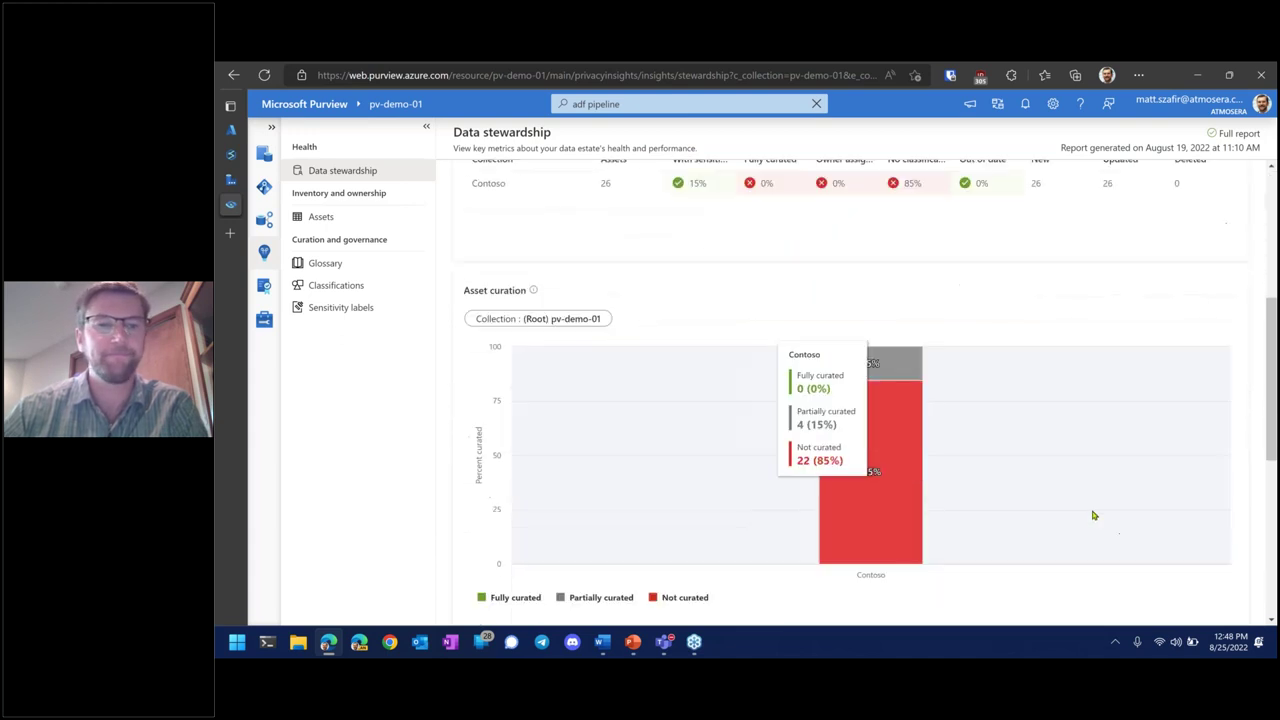
scroll(954, 584, down, 3)
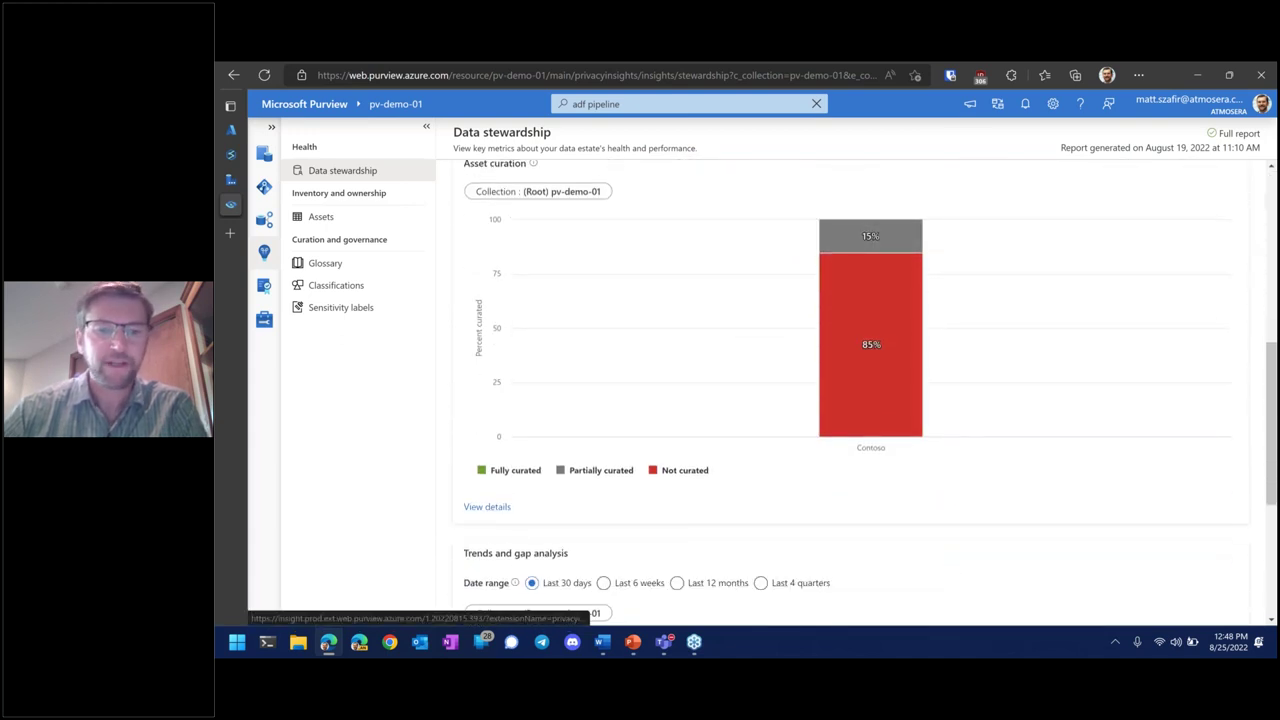
Open Glossary insights and chart the terms without assets, then with assets, then without again
click(320, 263)
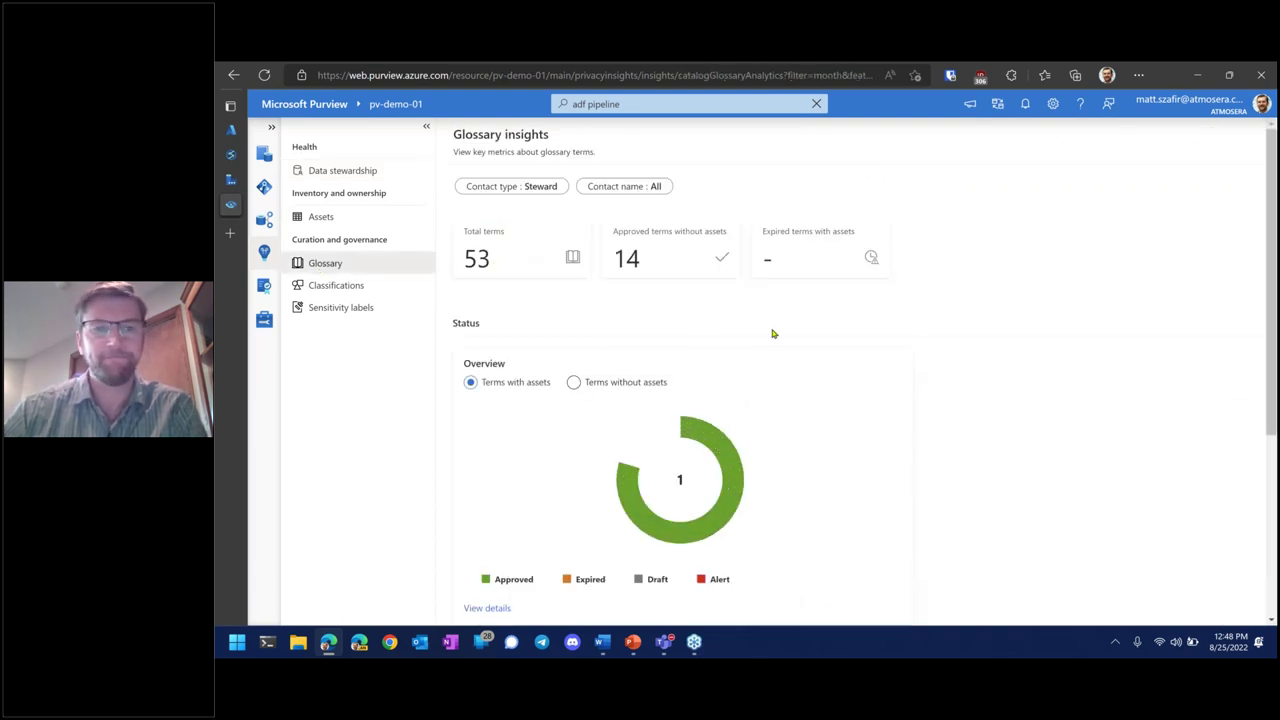
scroll(955, 370, down, 3)
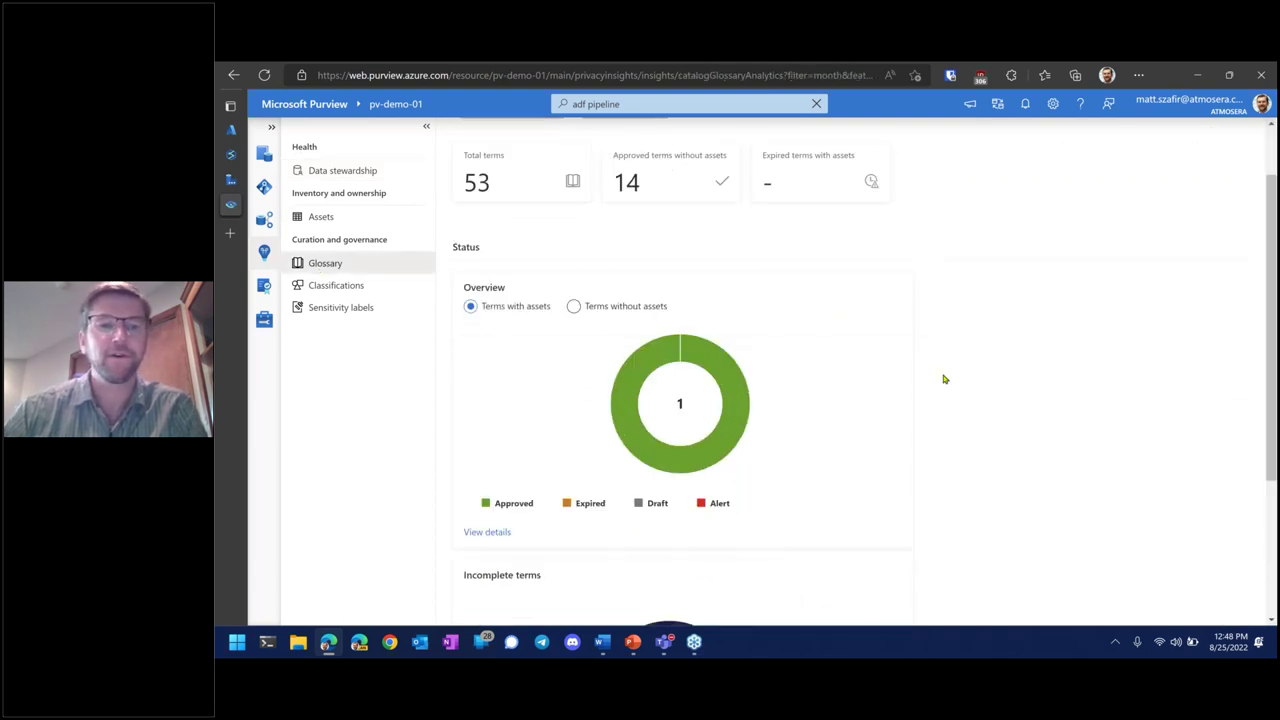
click(574, 231)
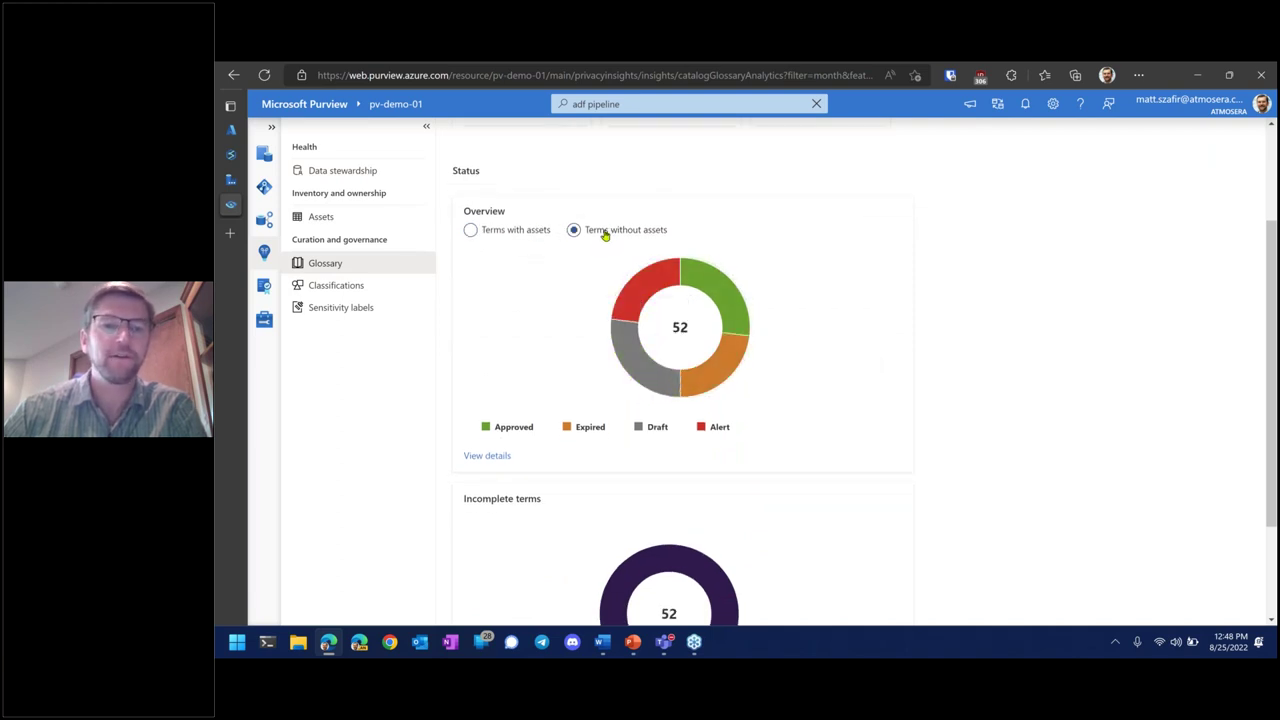
click(500, 231)
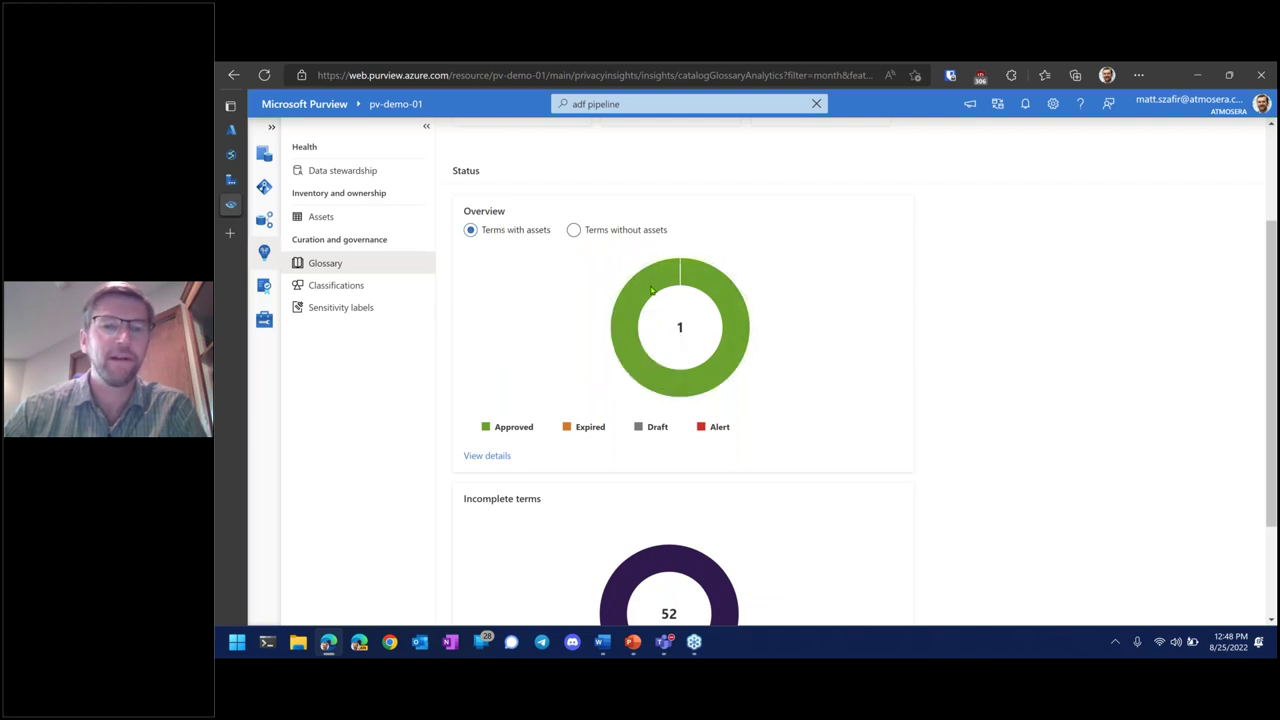
click(650, 231)
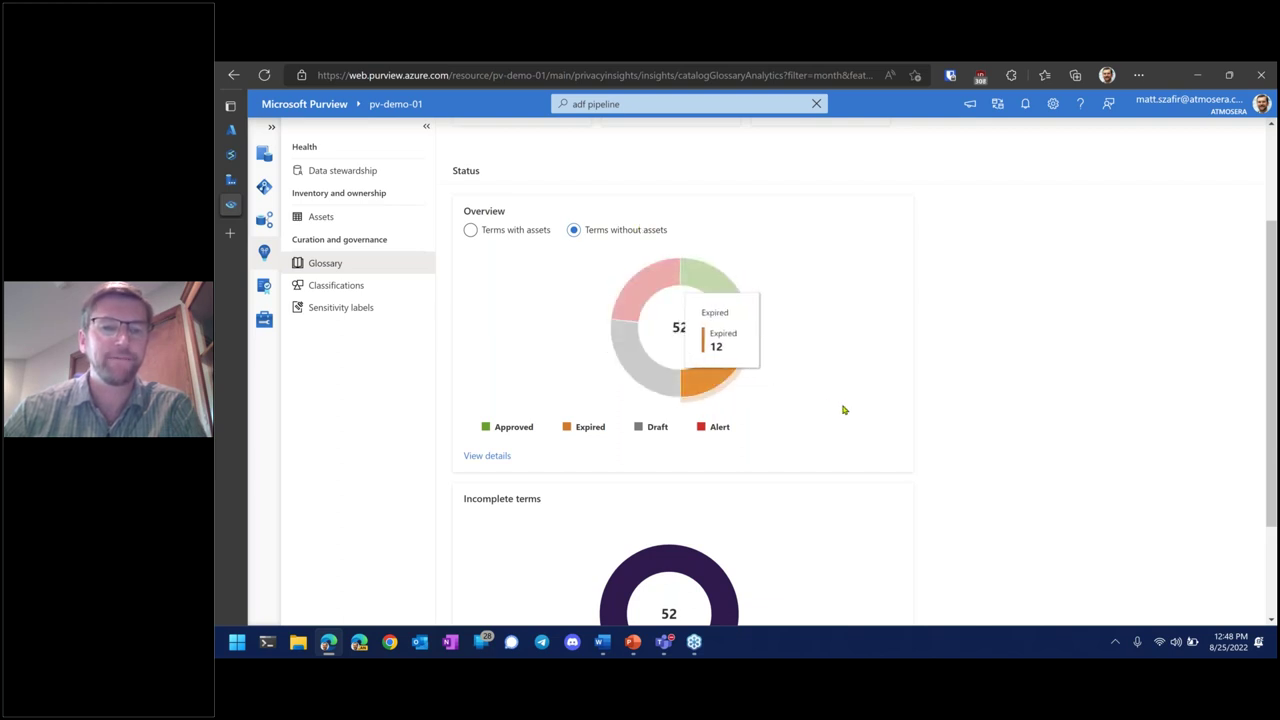
List the details of the 52 glossary terms without assets, each with asset count 0
scroll(843, 408, down, 2)
click(503, 312)
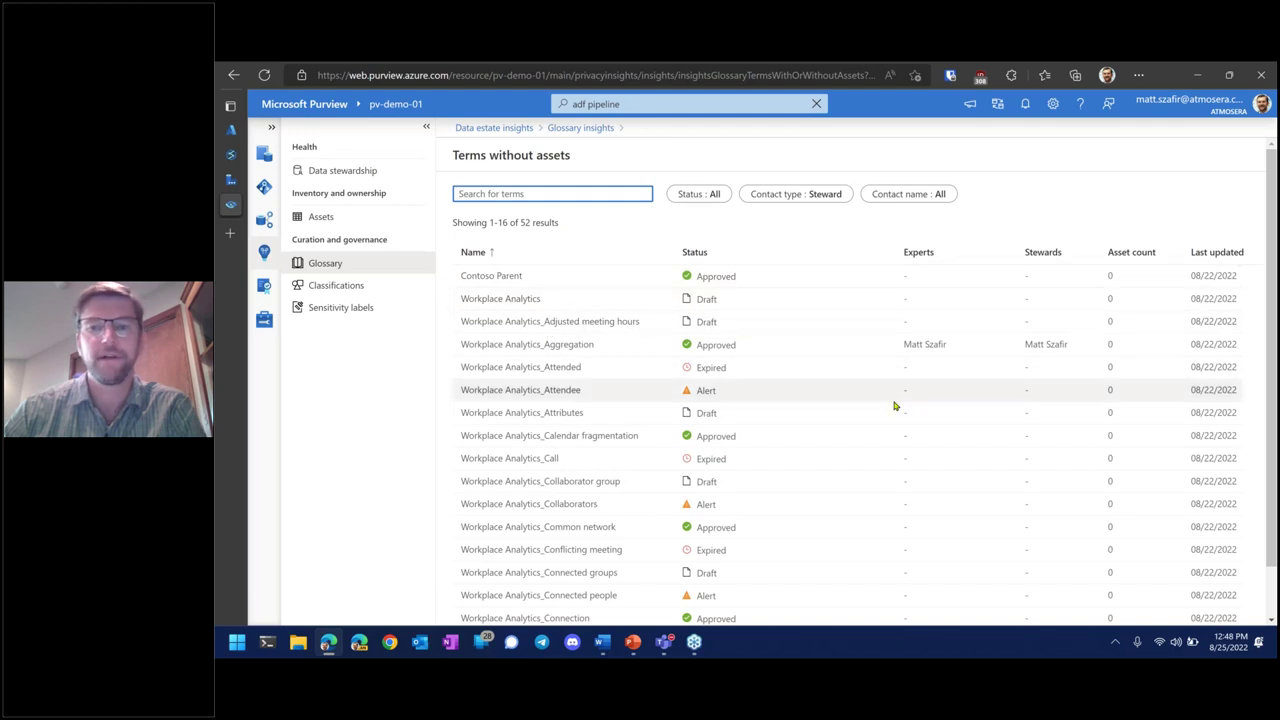
scroll(895, 405, down, 1)
scroll(702, 345, up, 1)
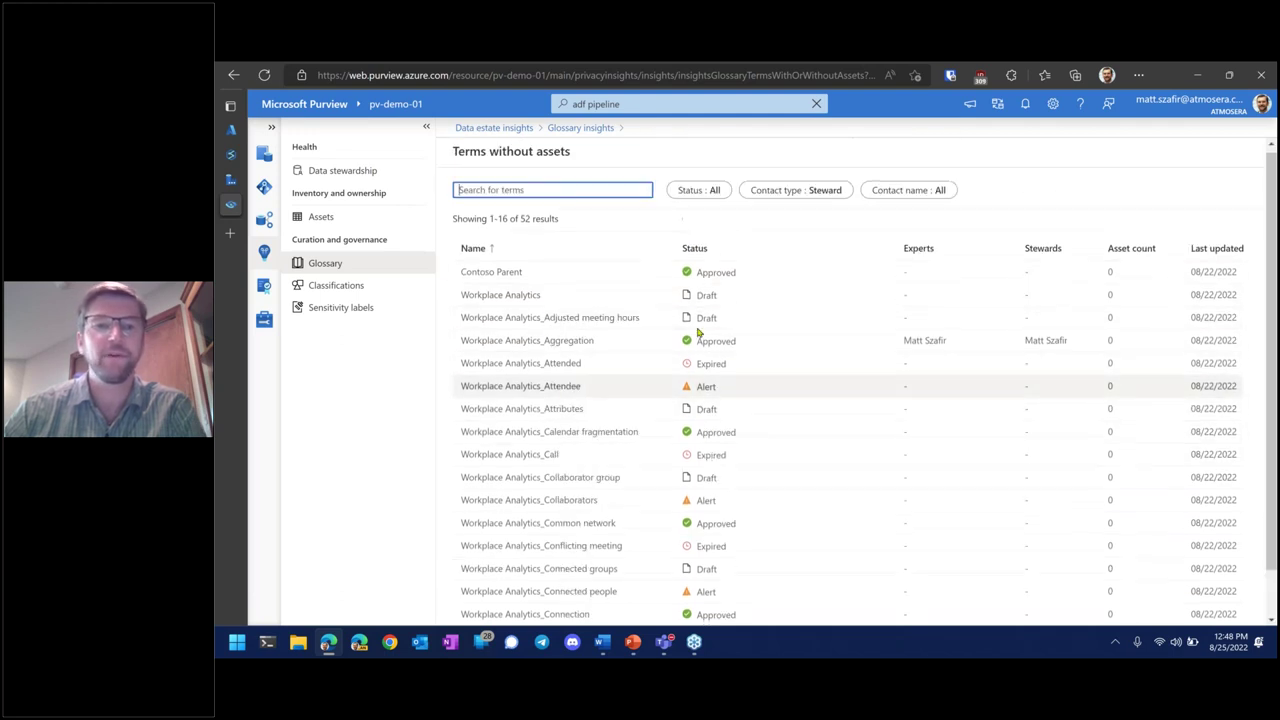
click(348, 298)
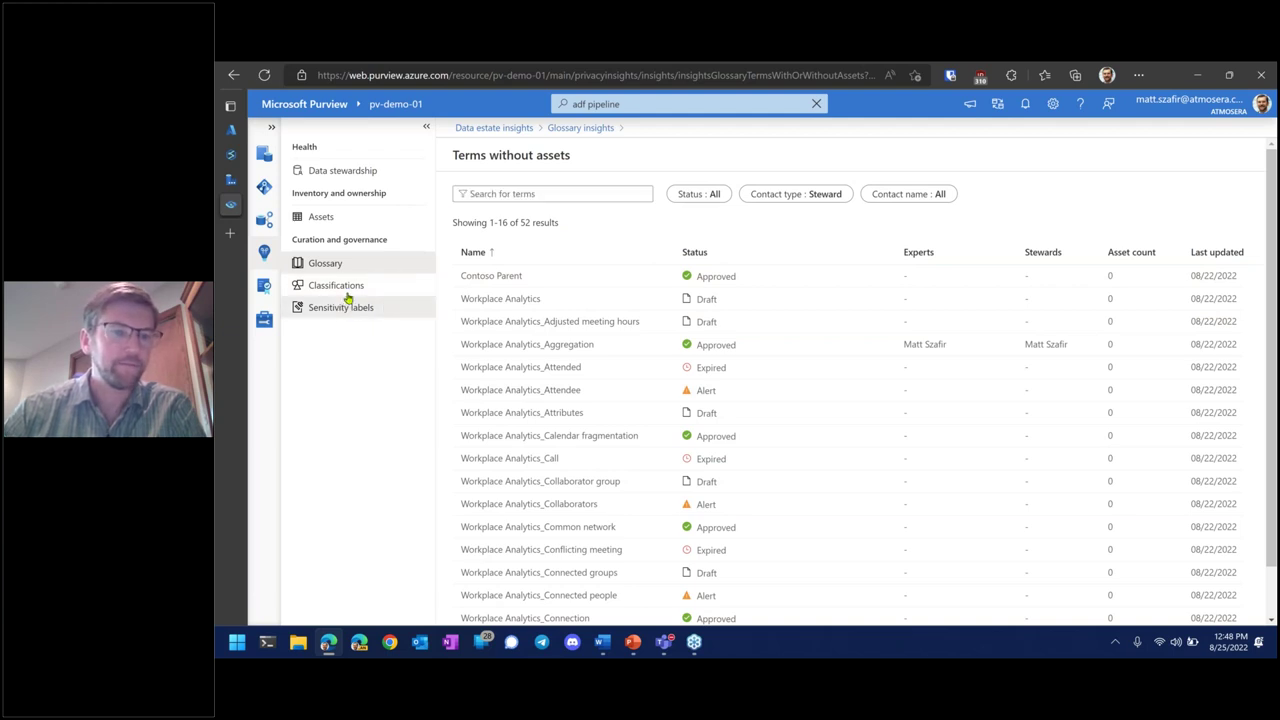
Review the classification insights charts, then show the pv-demo-01 account management overview
click(343, 286)
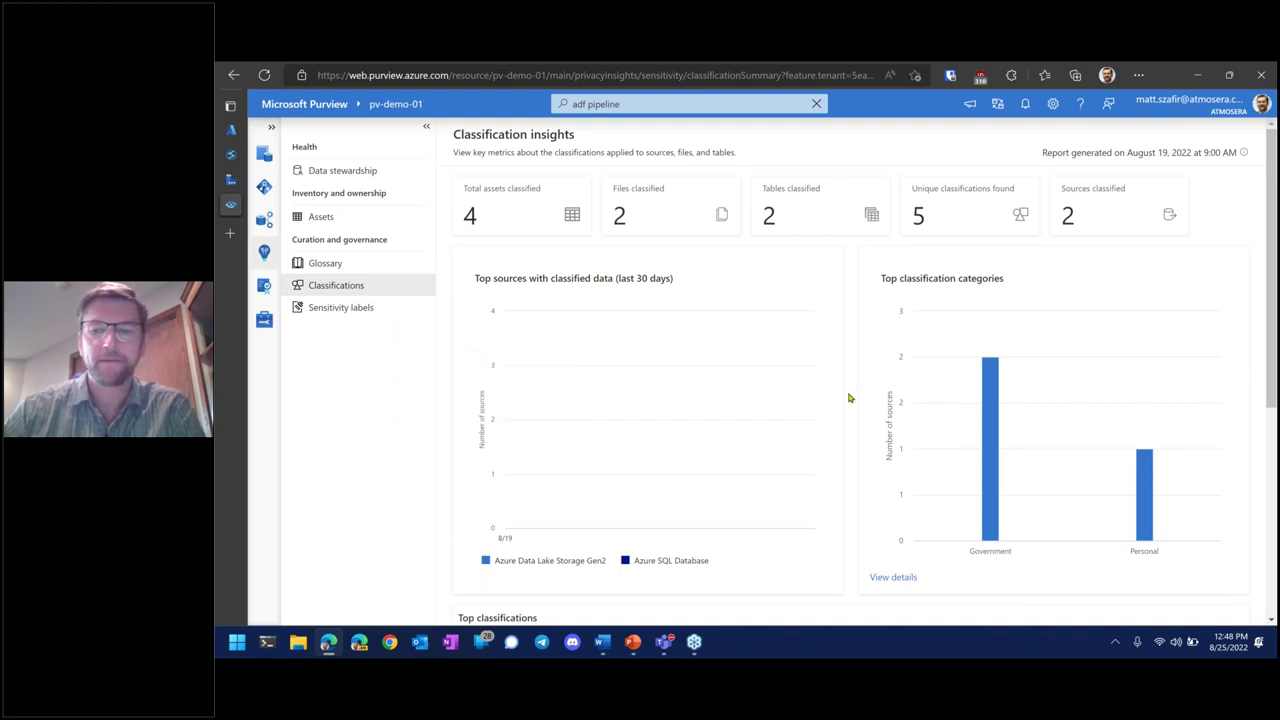
scroll(848, 398, down, 4)
scroll(808, 384, up, 3)
scroll(808, 384, up, 1)
scroll(906, 420, down, 4)
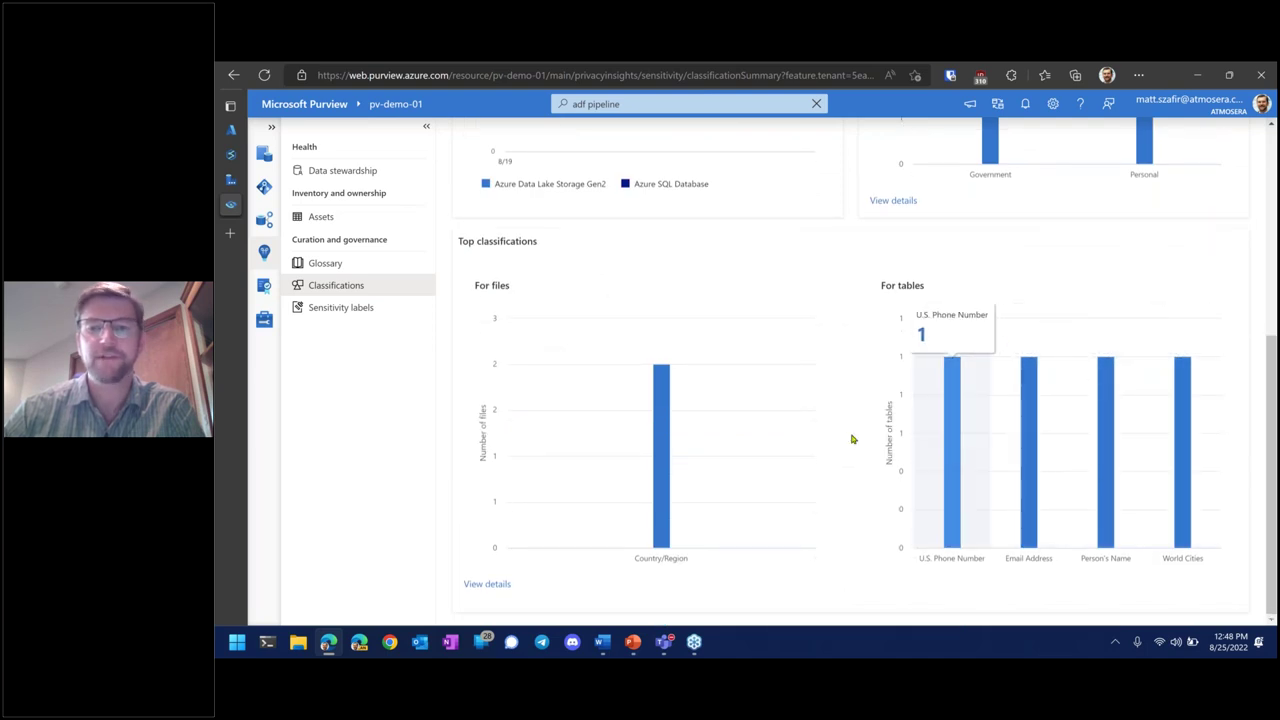
scroll(852, 438, up, 4)
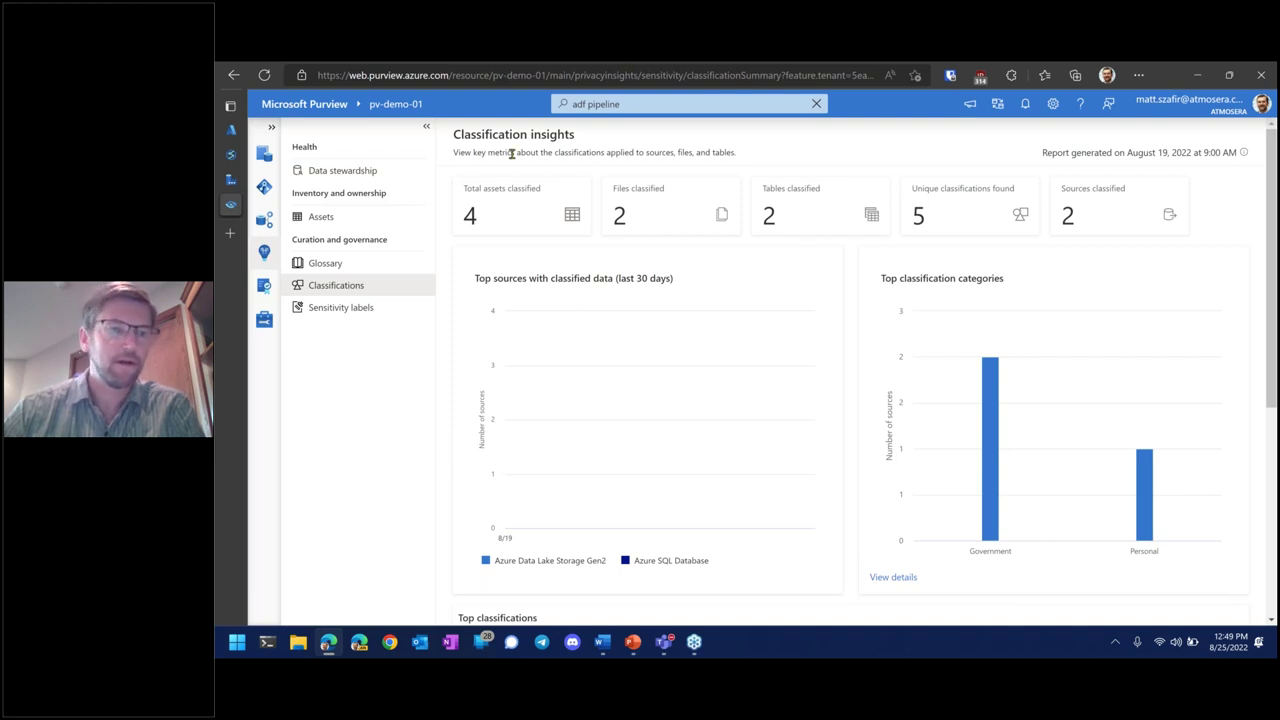
click(264, 321)
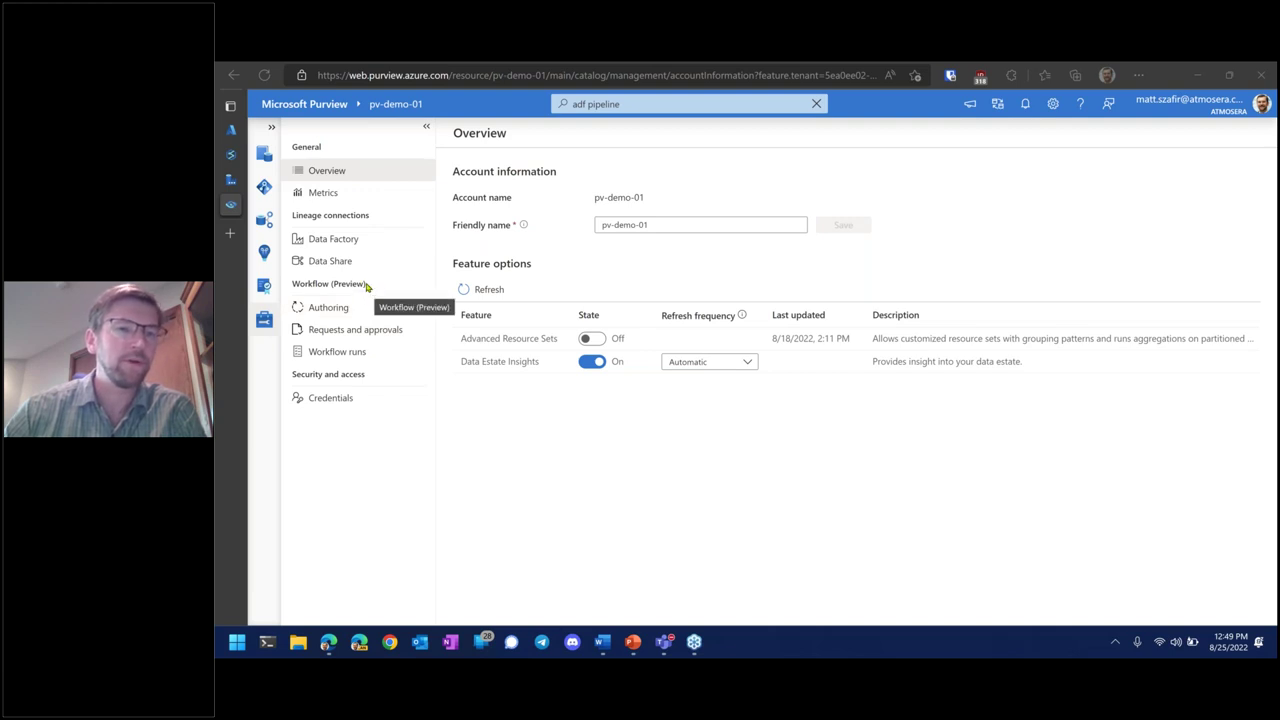
Review workflow authoring, requests and approvals, runs, account overview and metrics, then pv-demo-01 in Azure
click(363, 316)
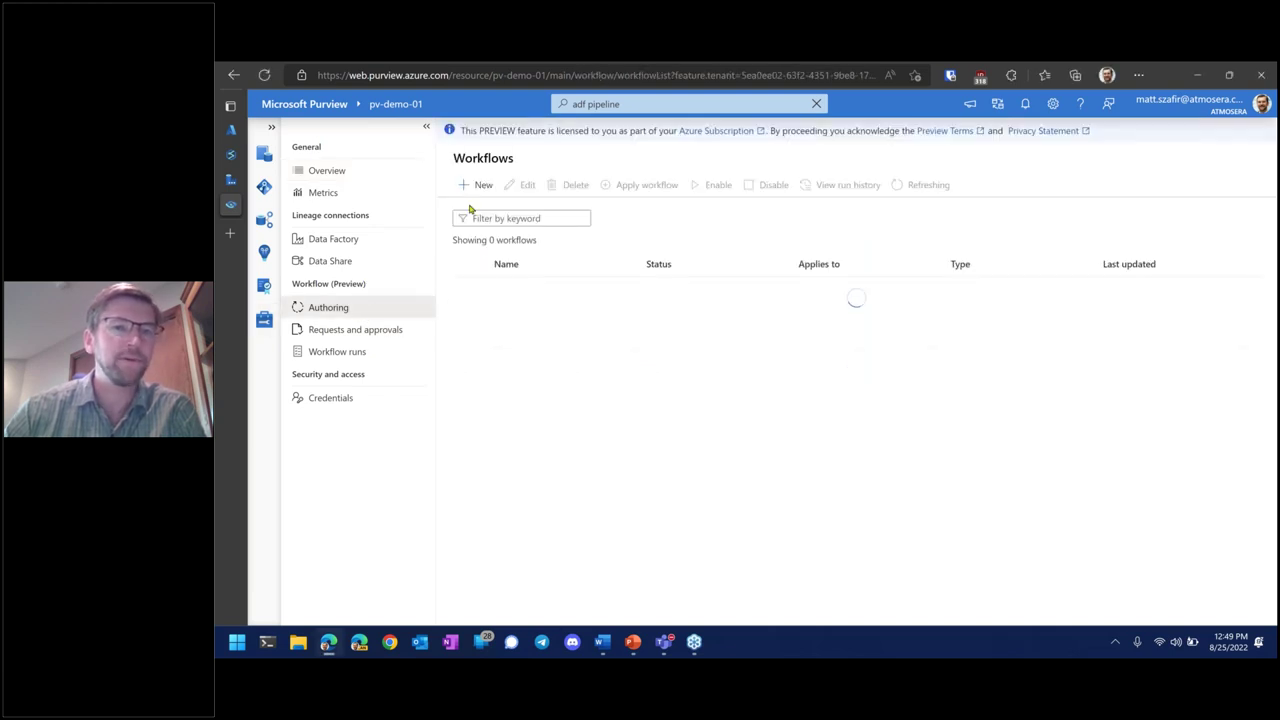
click(390, 336)
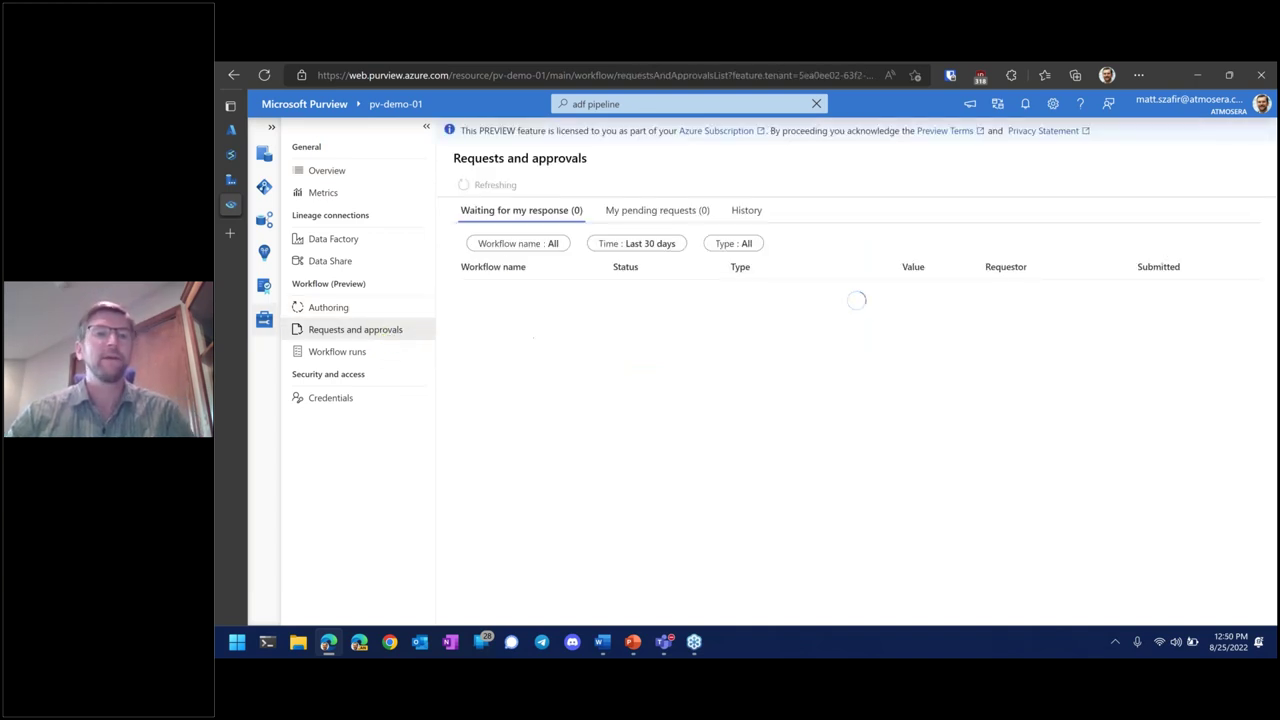
click(374, 356)
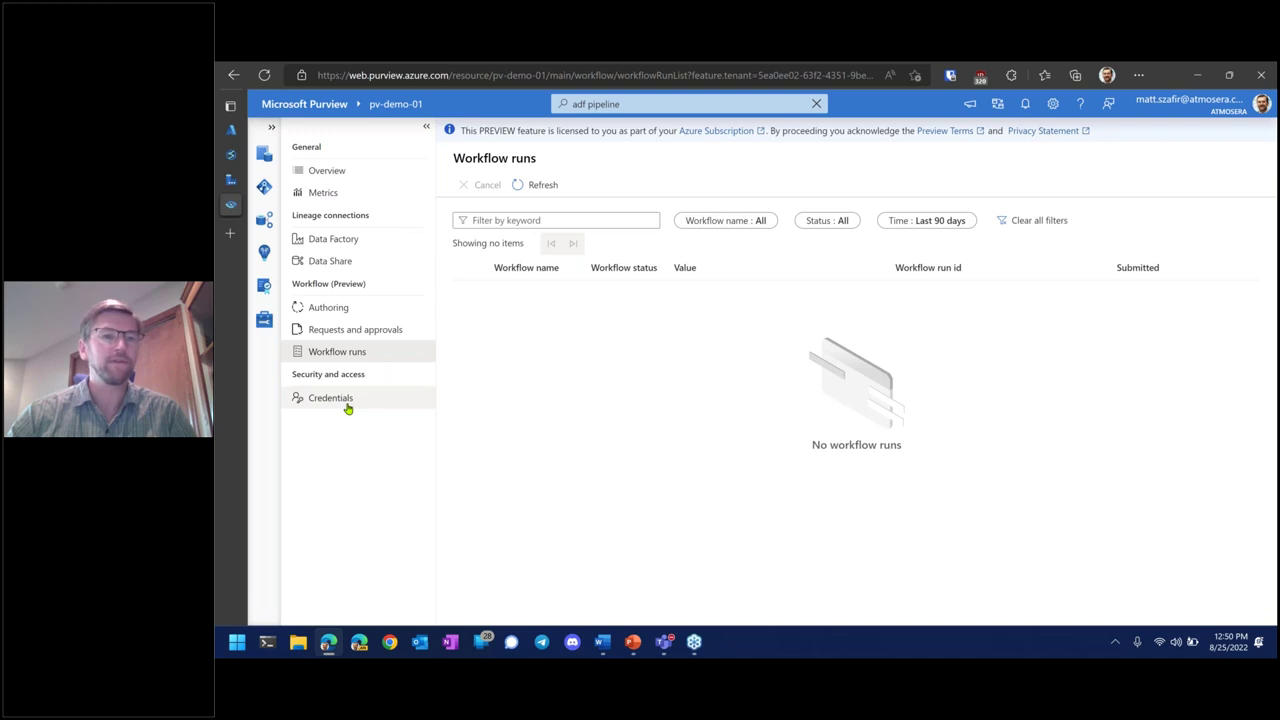
click(322, 173)
click(327, 194)
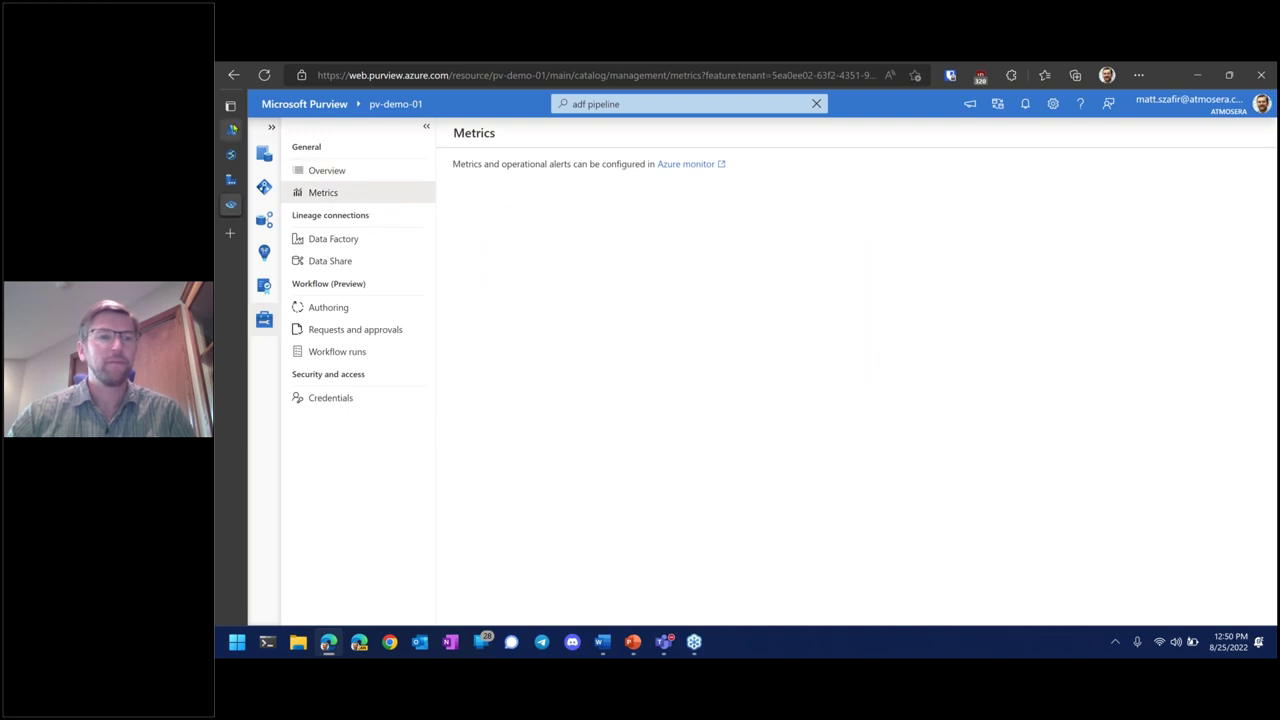
click(231, 129)
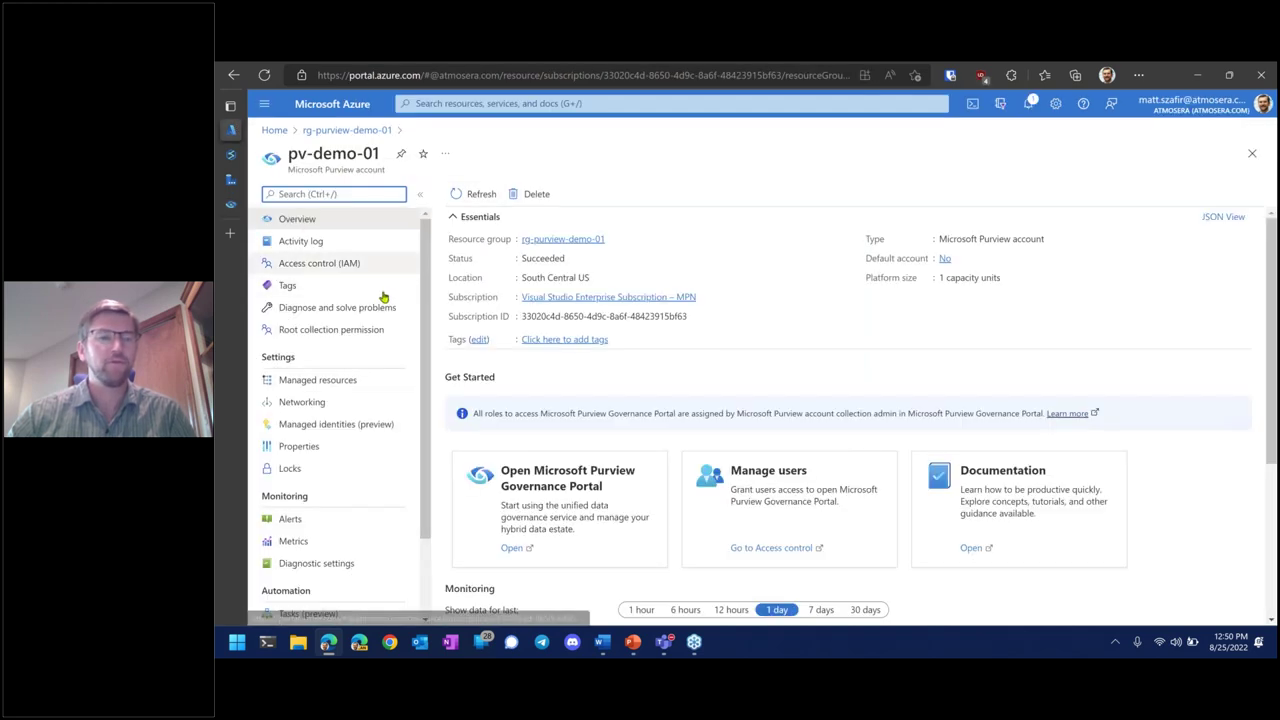
Chart the Sum of Data Map Capacity Units for pv-demo-01 over the last 24 hours
scroll(329, 406, down, 2)
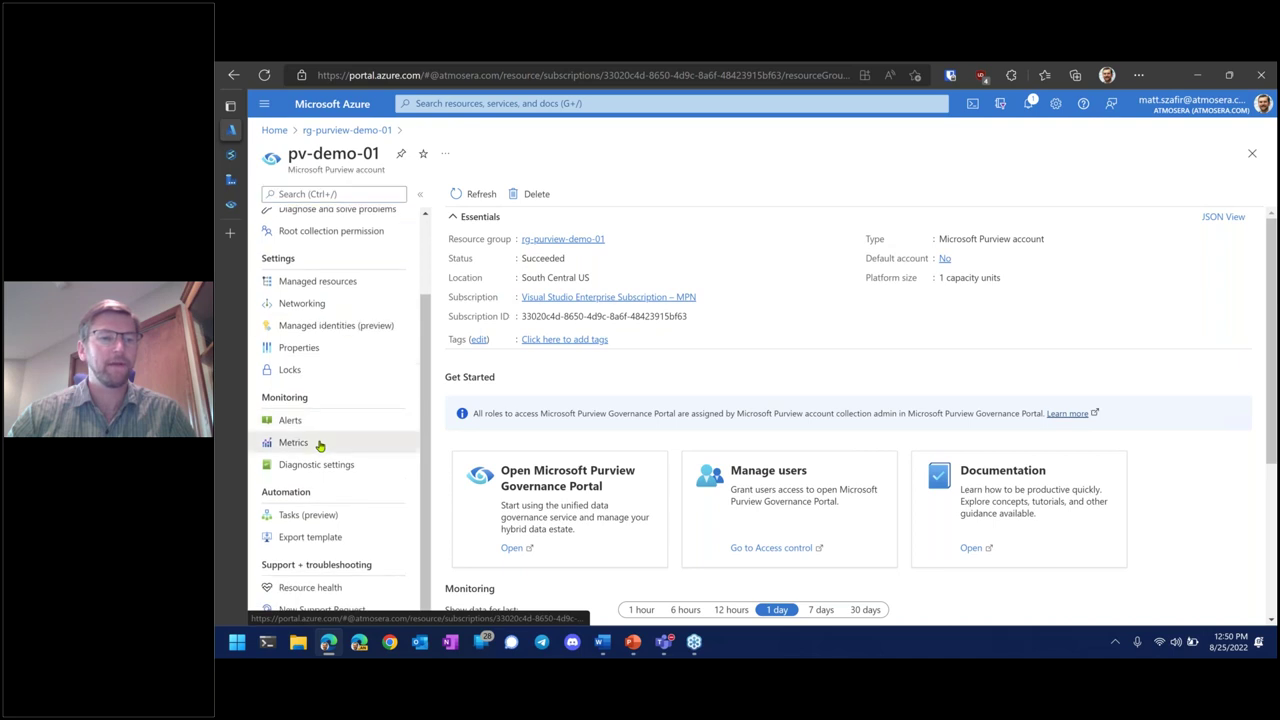
click(323, 442)
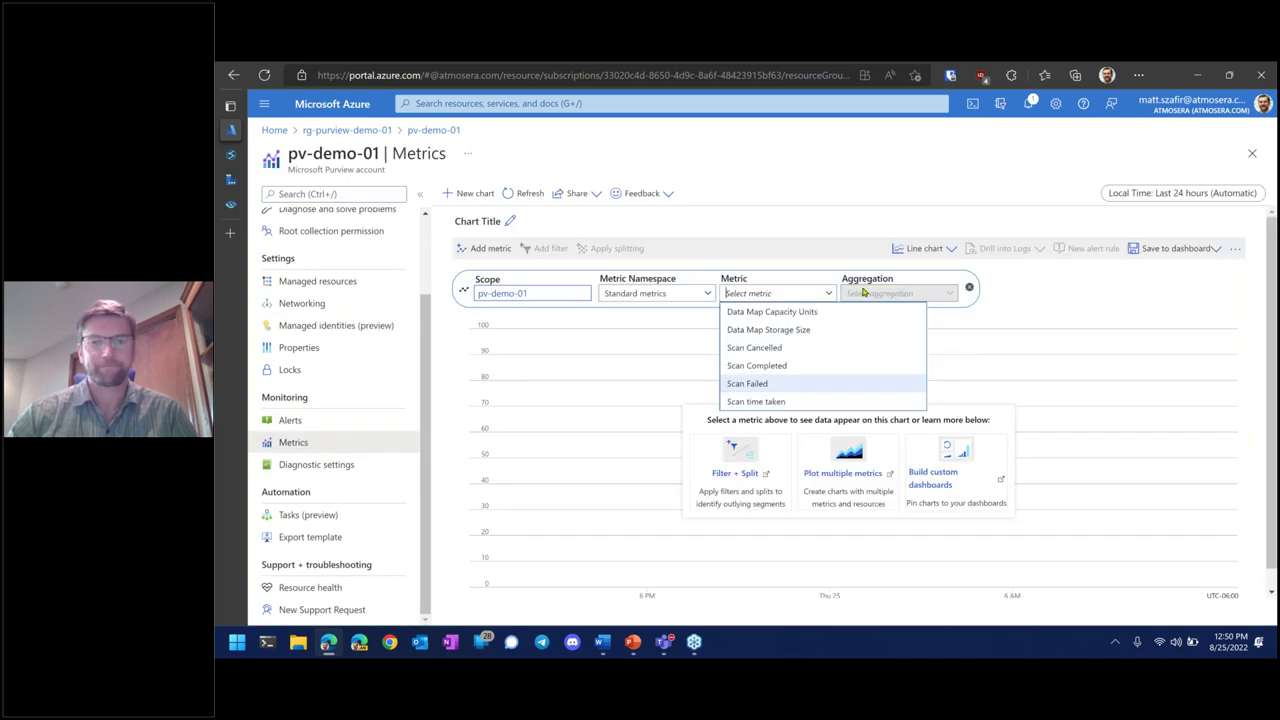
click(806, 313)
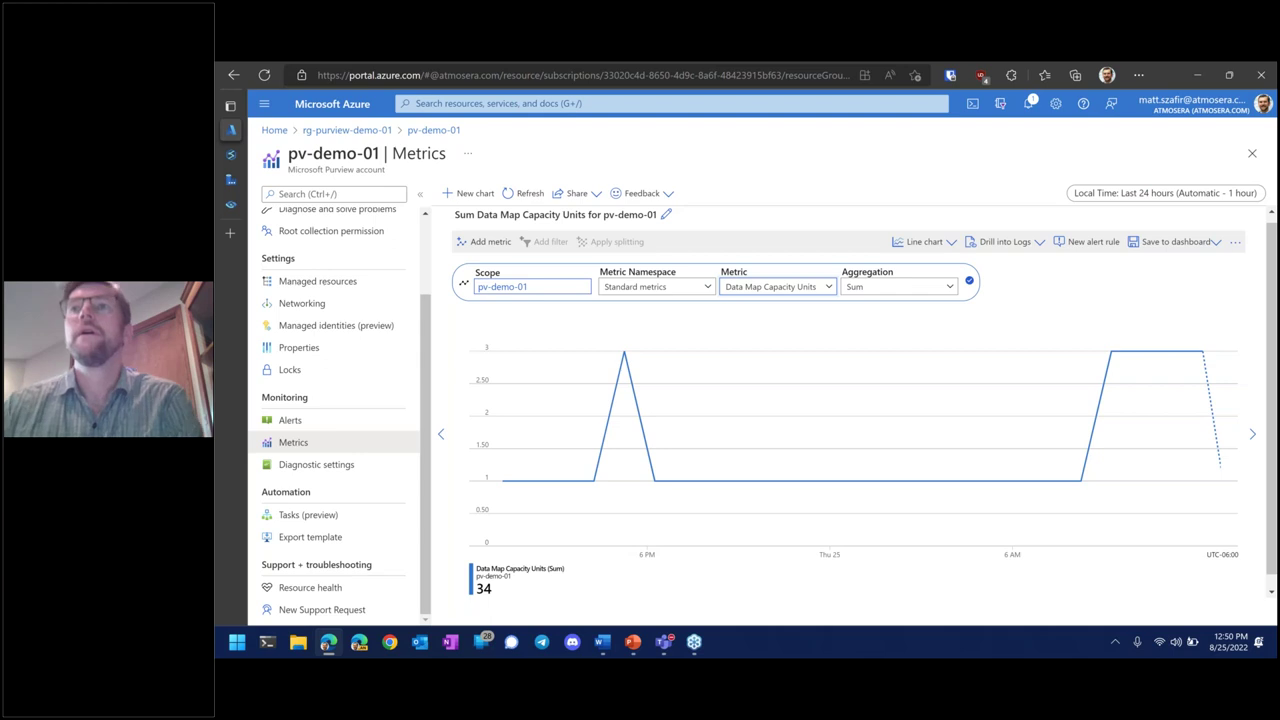
Collapse the metric editor into a pv-demo-01, Data Map Capacity Units, Sum pill
key(Escape)
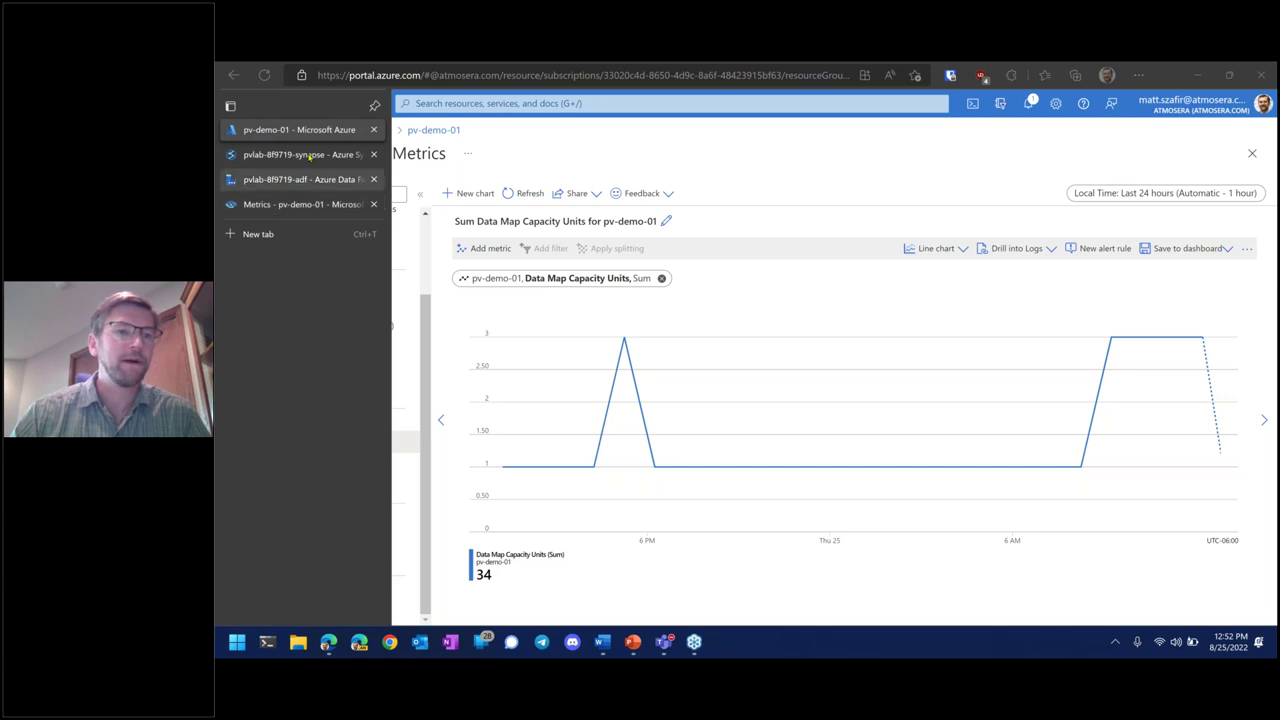
Show Cost analysis for rg-purview-demo-01: $77.68 actual and $290.03 forecast cost
click(433, 130)
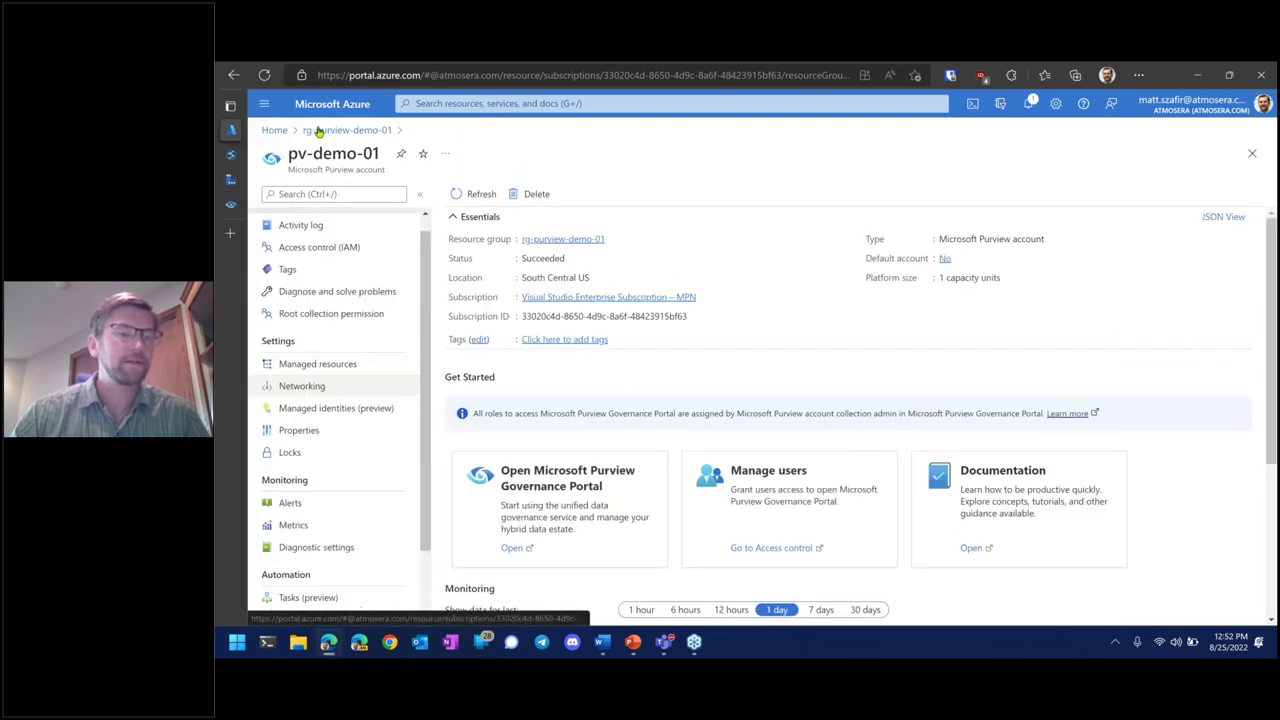
click(360, 130)
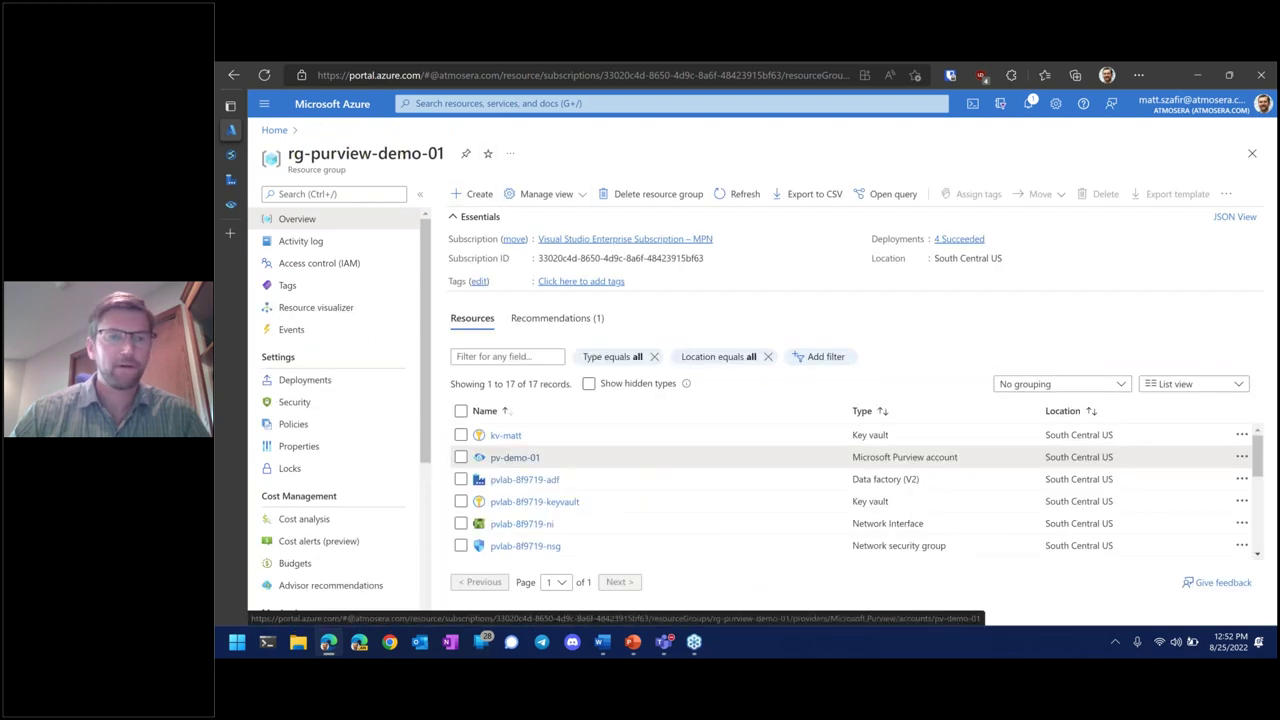
click(332, 521)
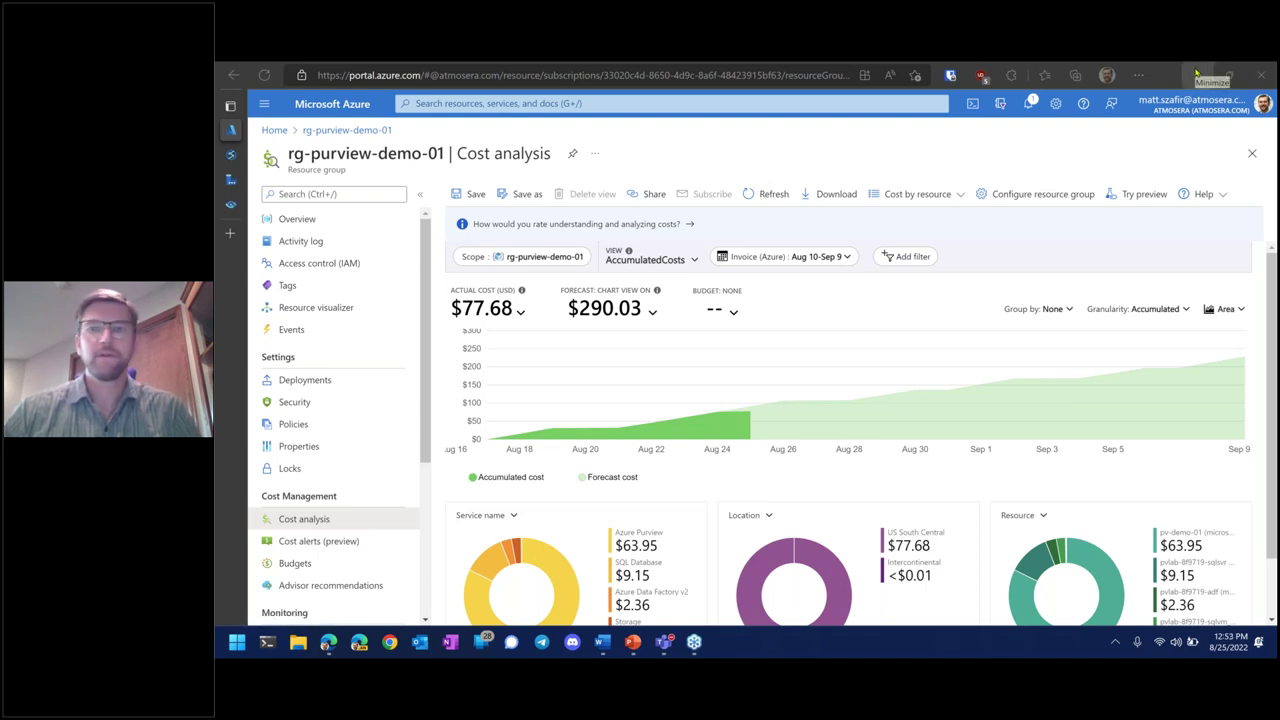
click(1020, 153)
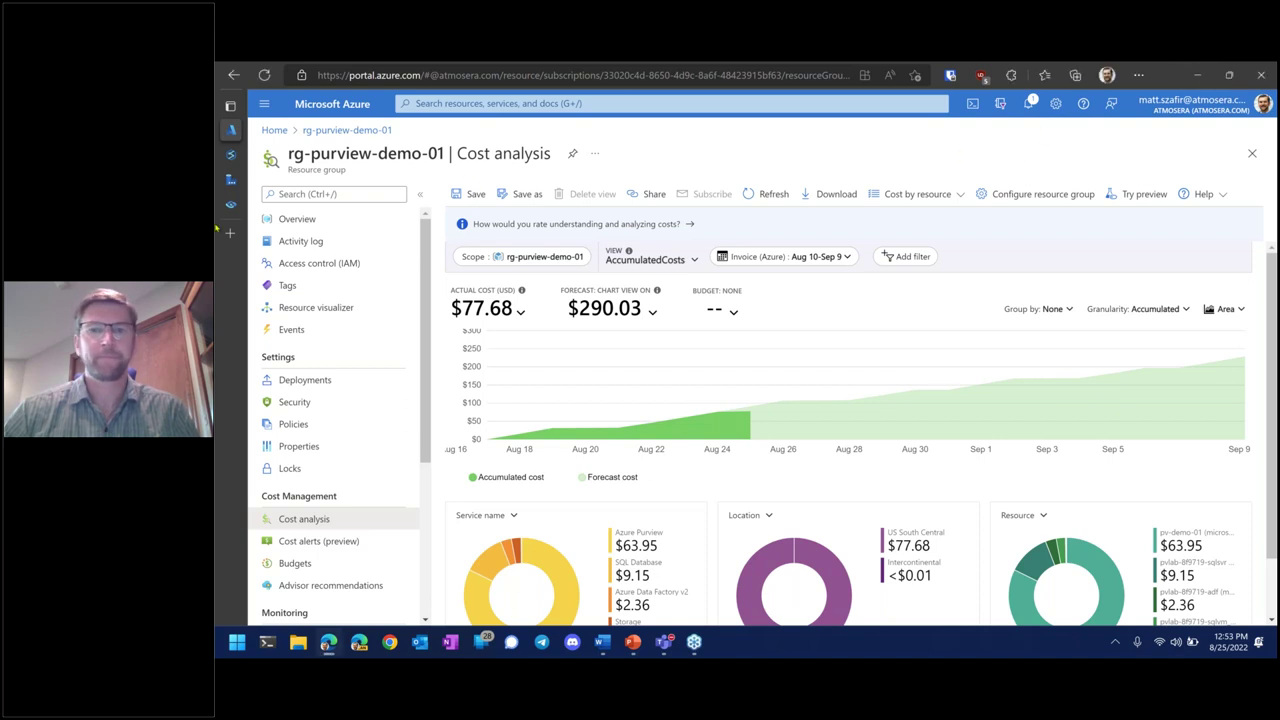
Return to Purview, pass through the Data Catalog home and Browse, and show the 53-term Glossary
click(290, 204)
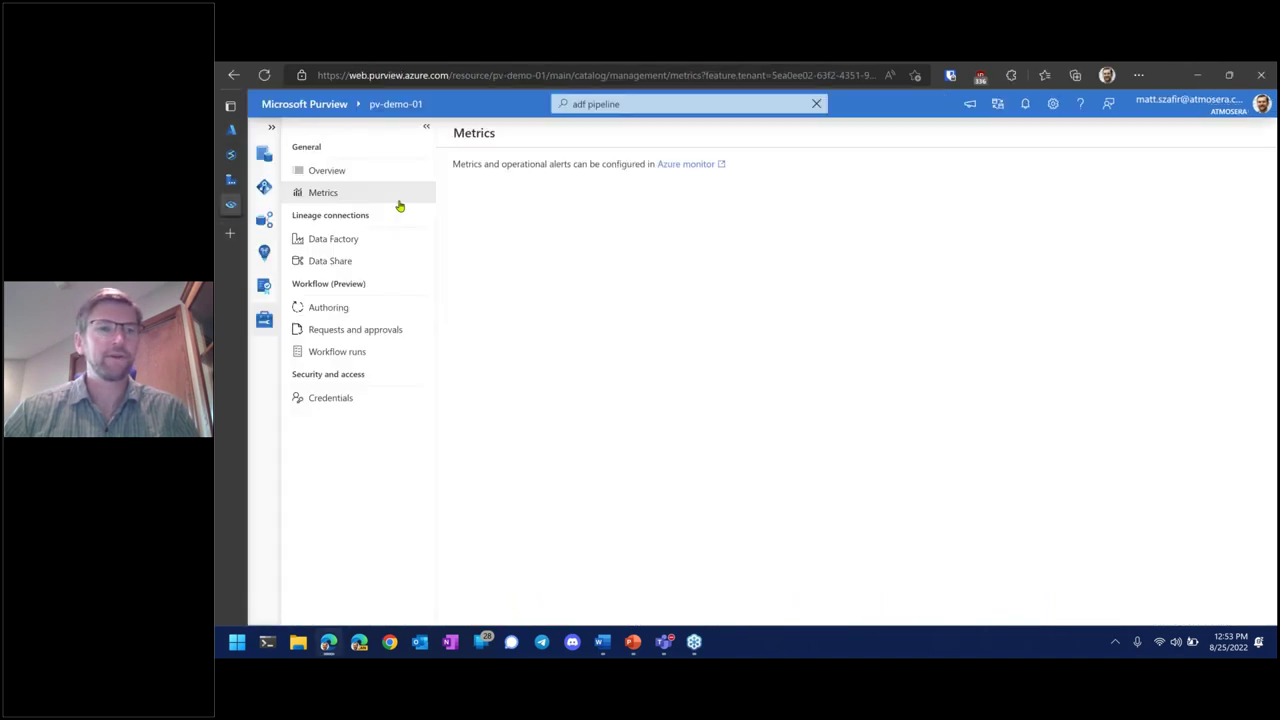
click(426, 126)
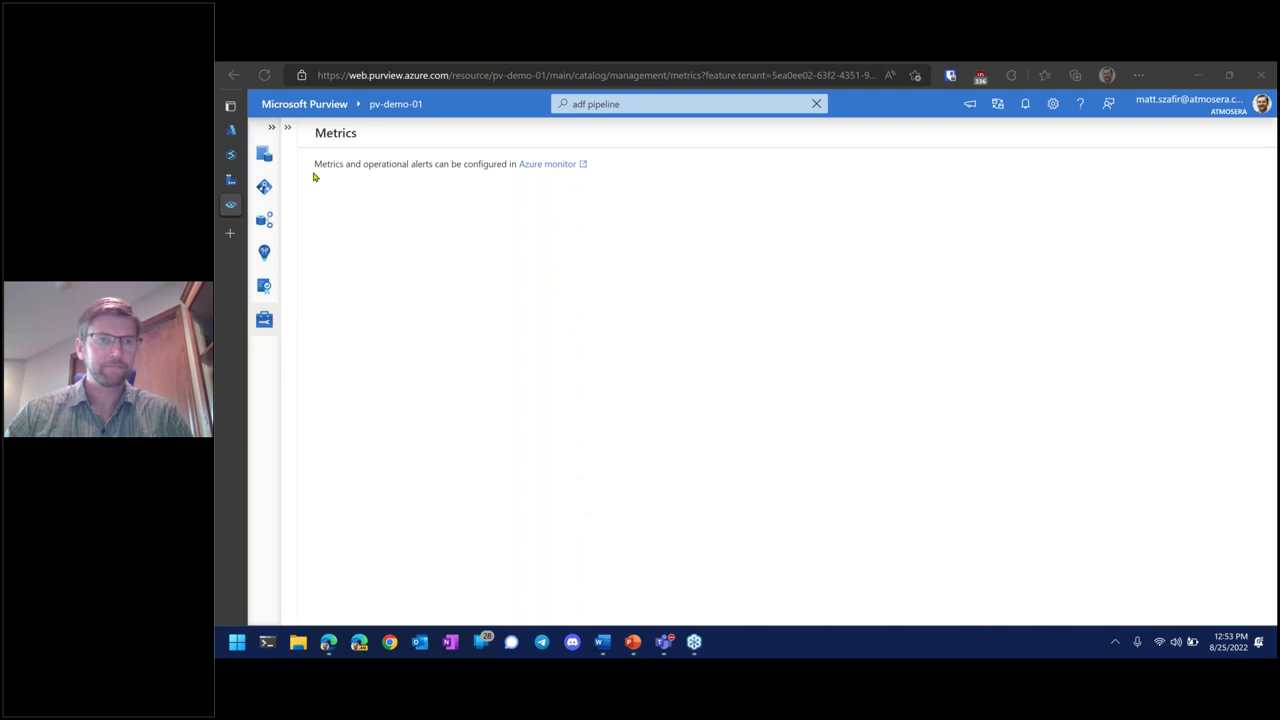
click(287, 128)
click(266, 156)
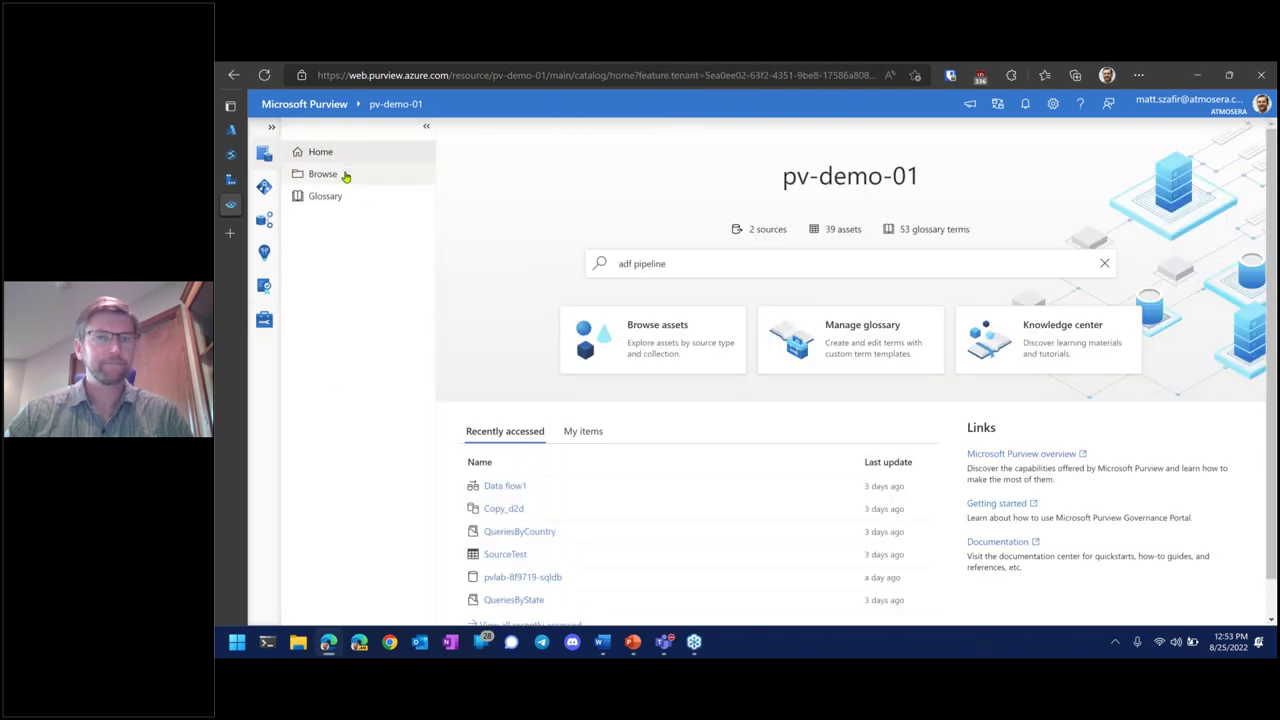
click(344, 176)
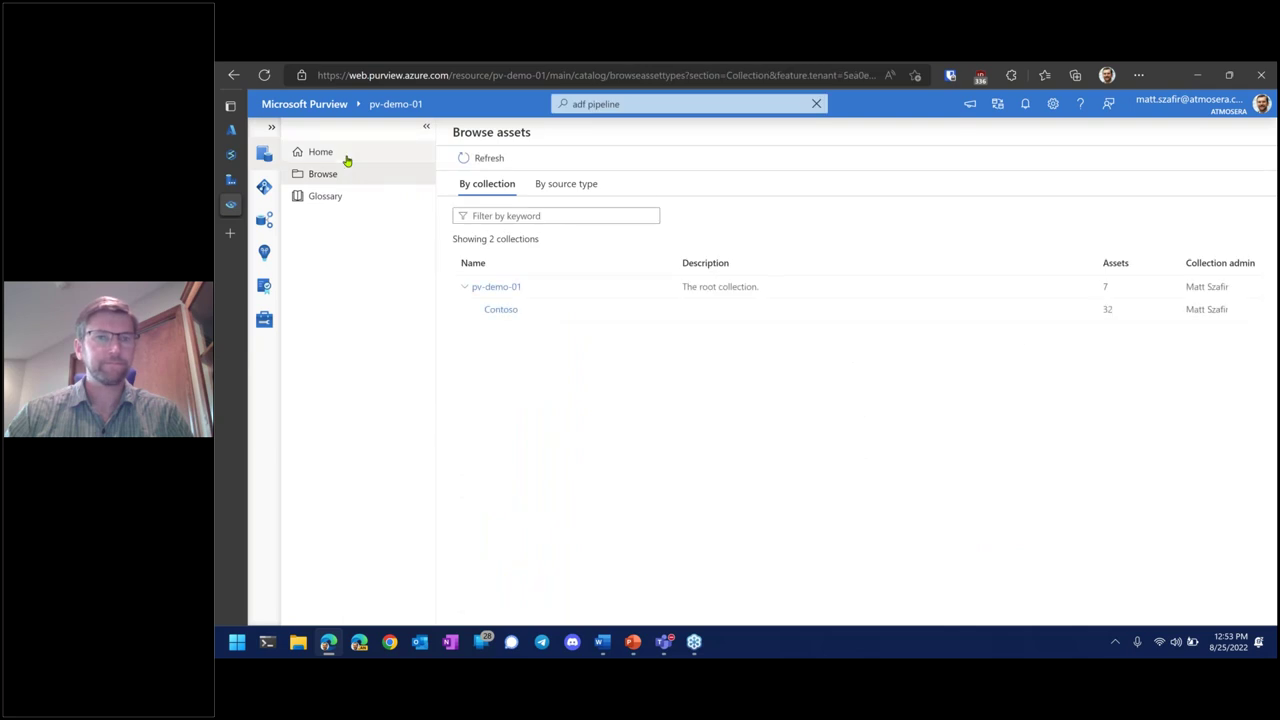
click(346, 157)
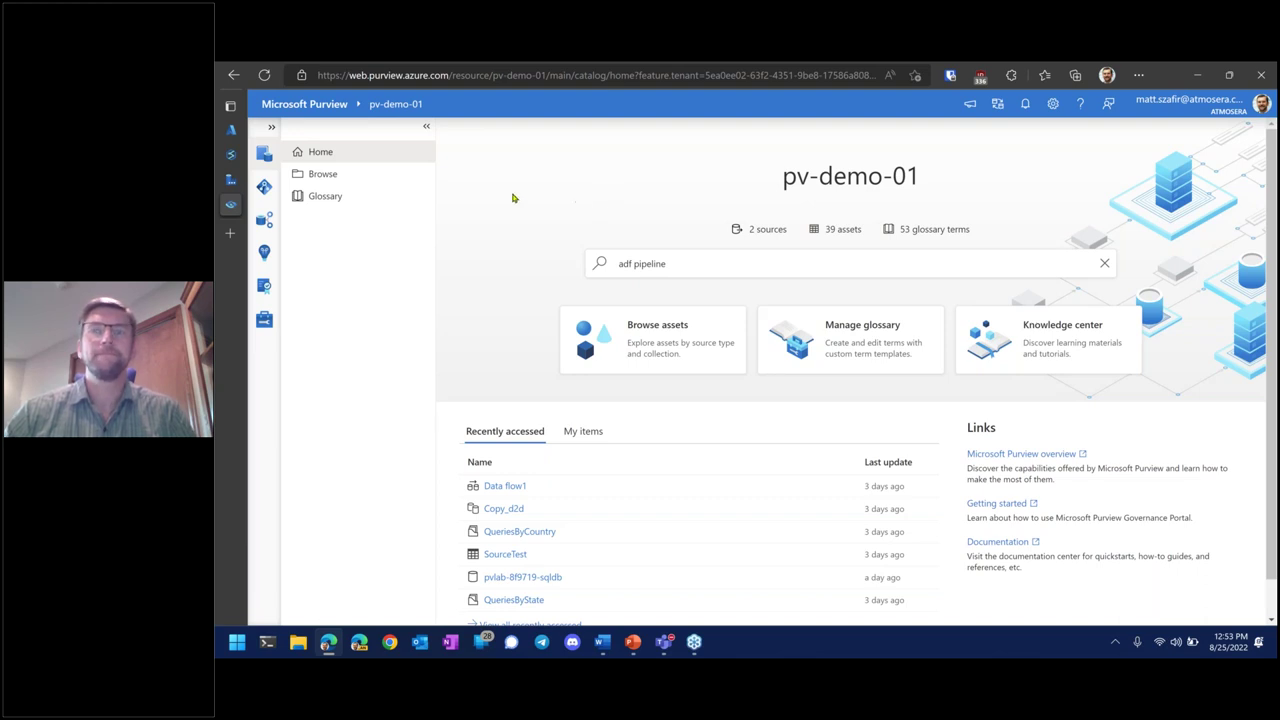
click(350, 200)
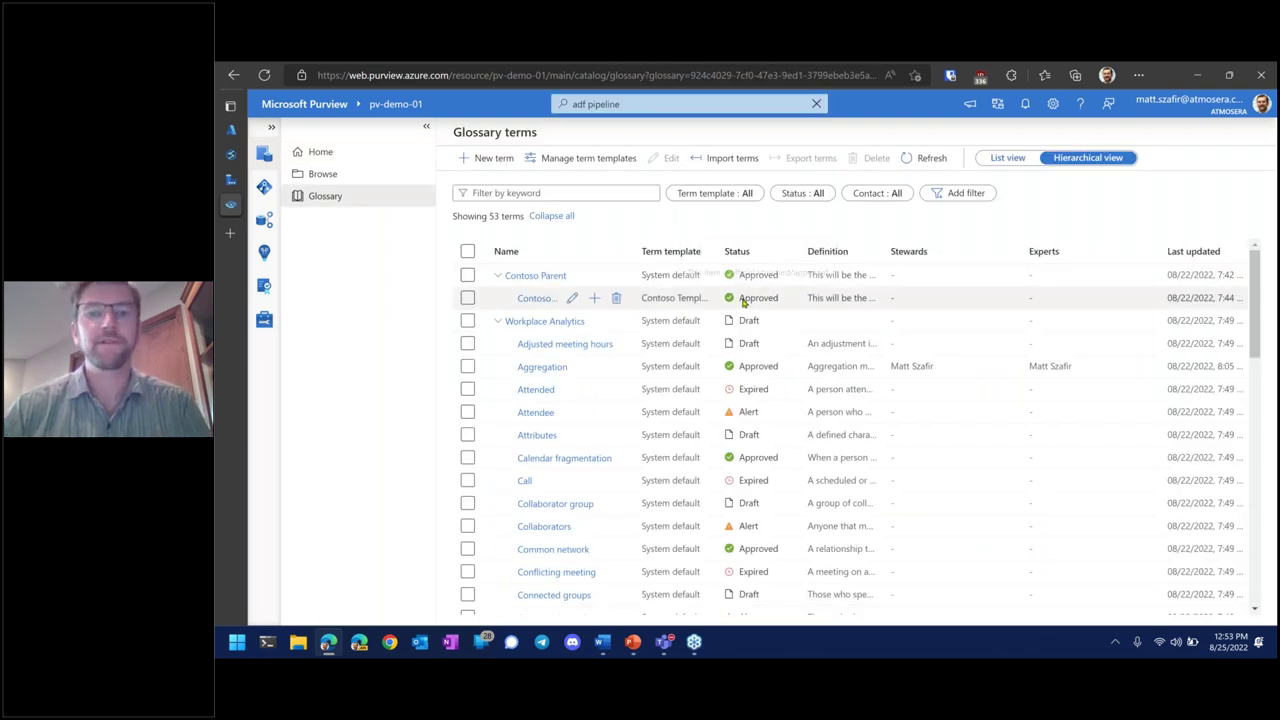
Leave the glossary Status filter on All, then show the pv-demo-01 account management overview
click(805, 196)
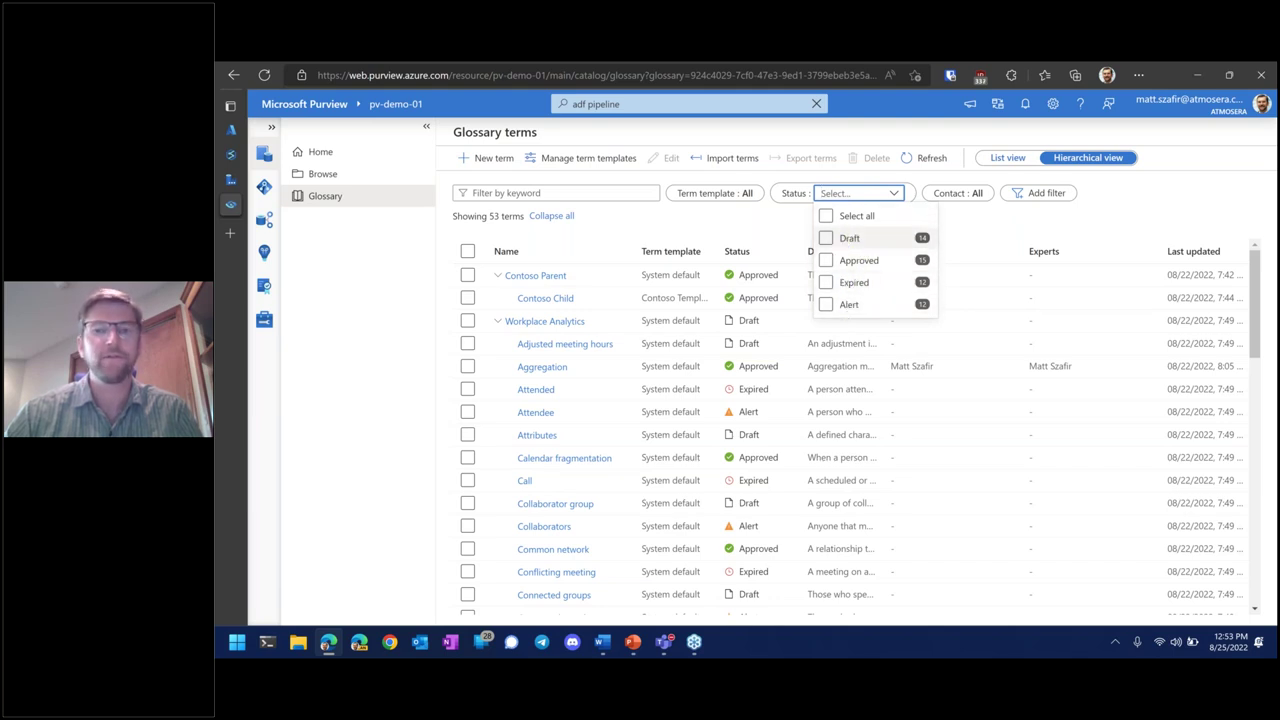
click(779, 219)
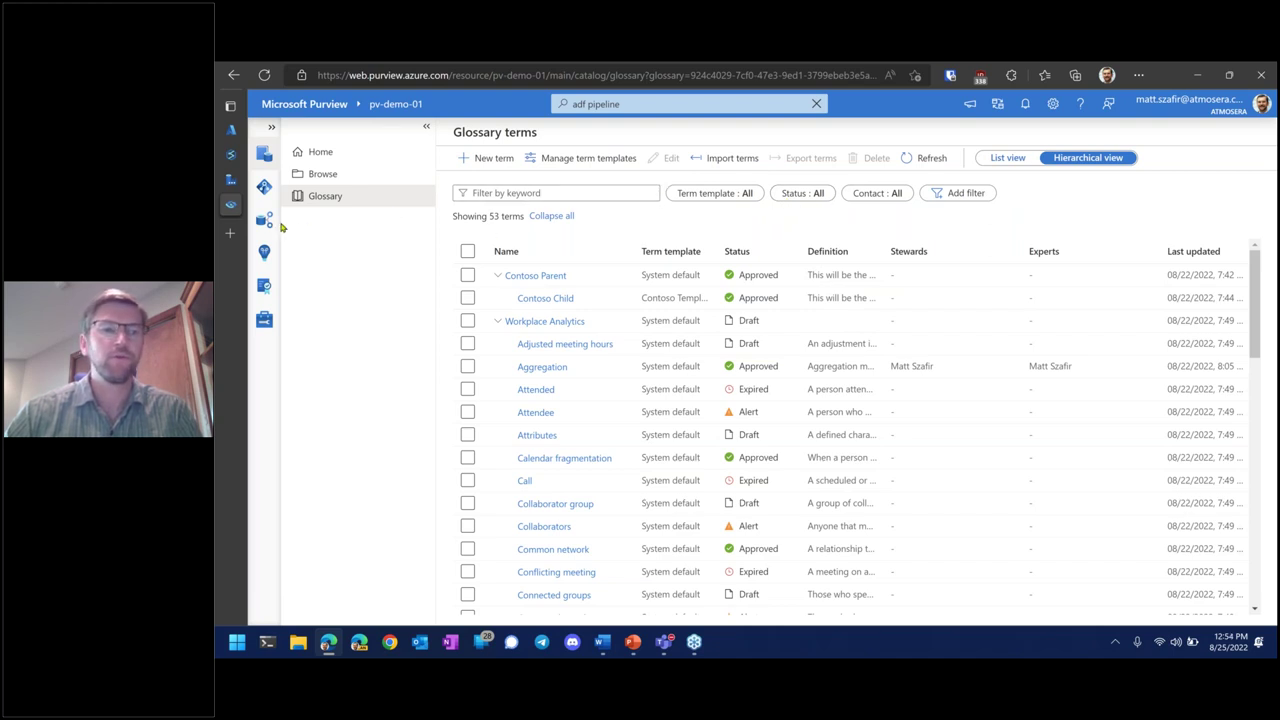
click(265, 322)
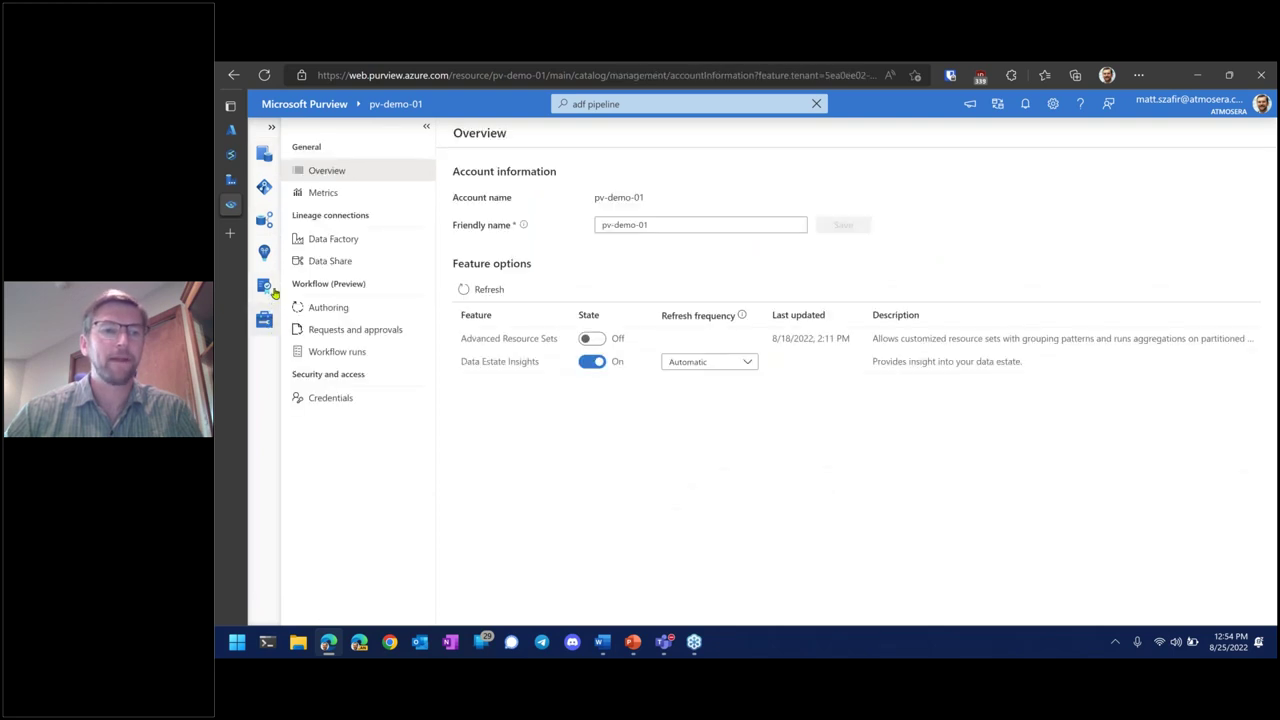
Visit Data policies, stewardship insights and Managed attributes (foo group, Text attribute bar), then Sources
click(265, 288)
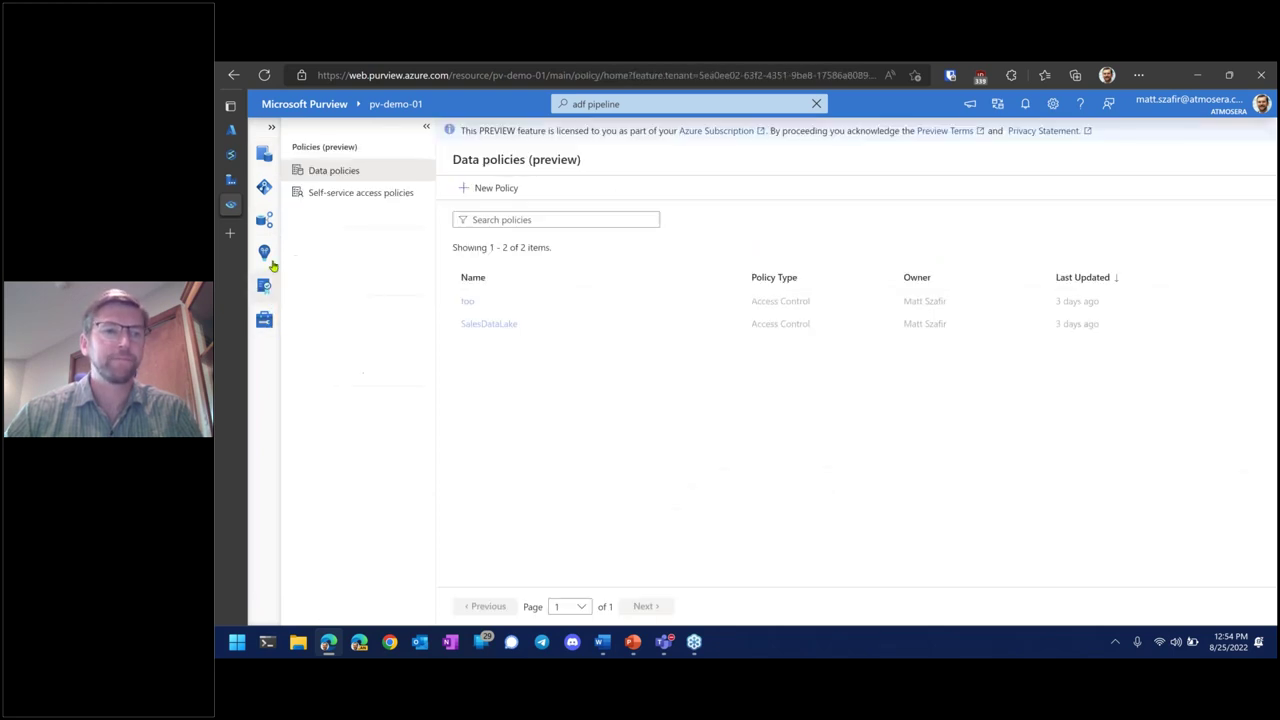
click(264, 252)
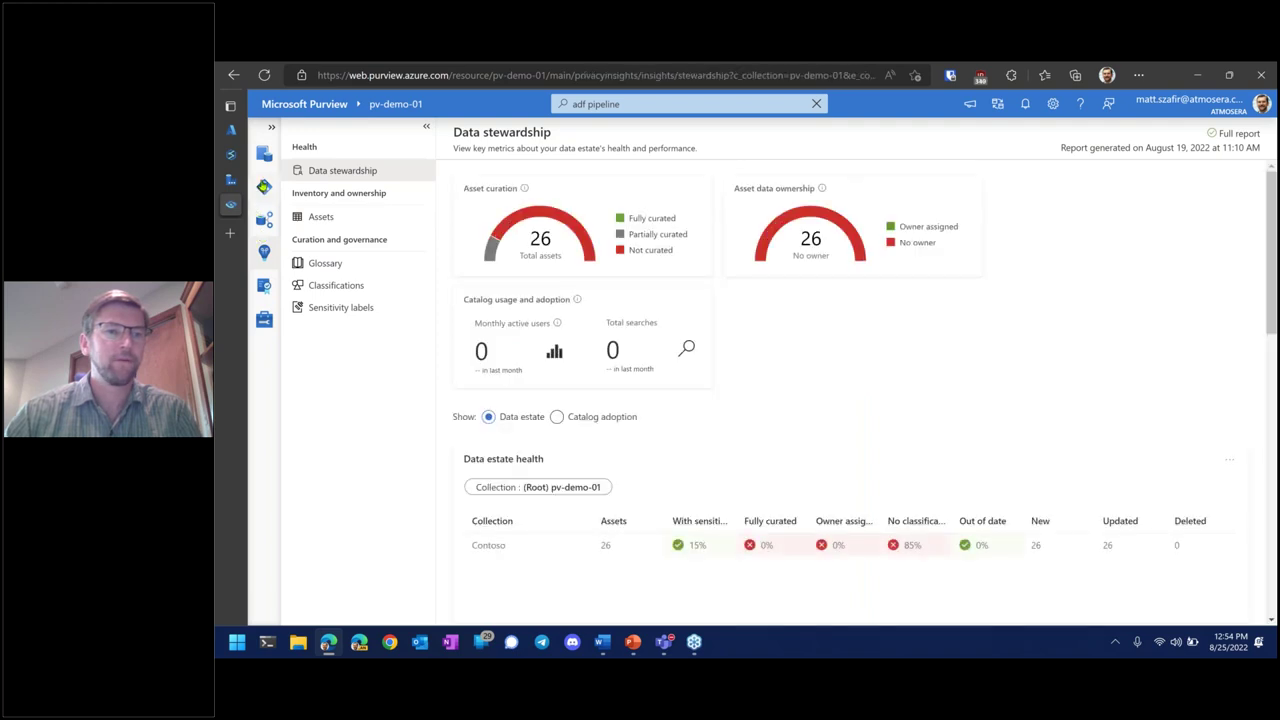
click(264, 153)
click(264, 187)
click(354, 377)
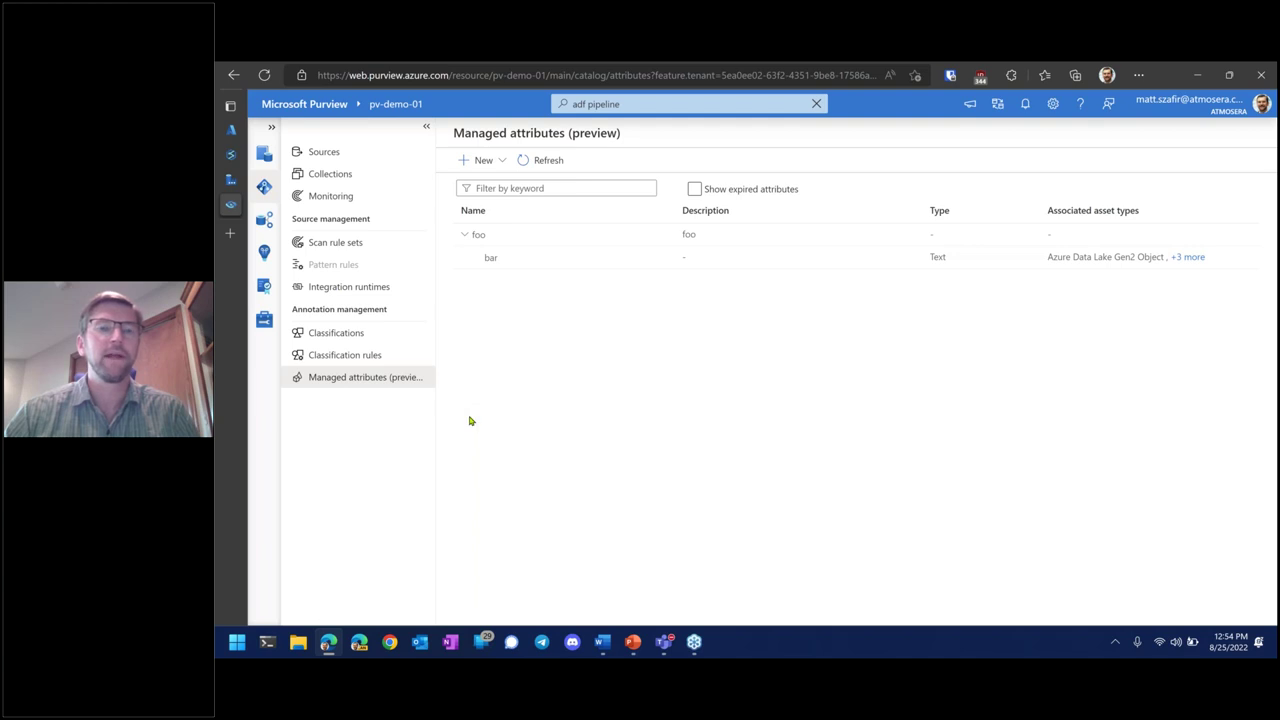
click(264, 190)
click(266, 157)
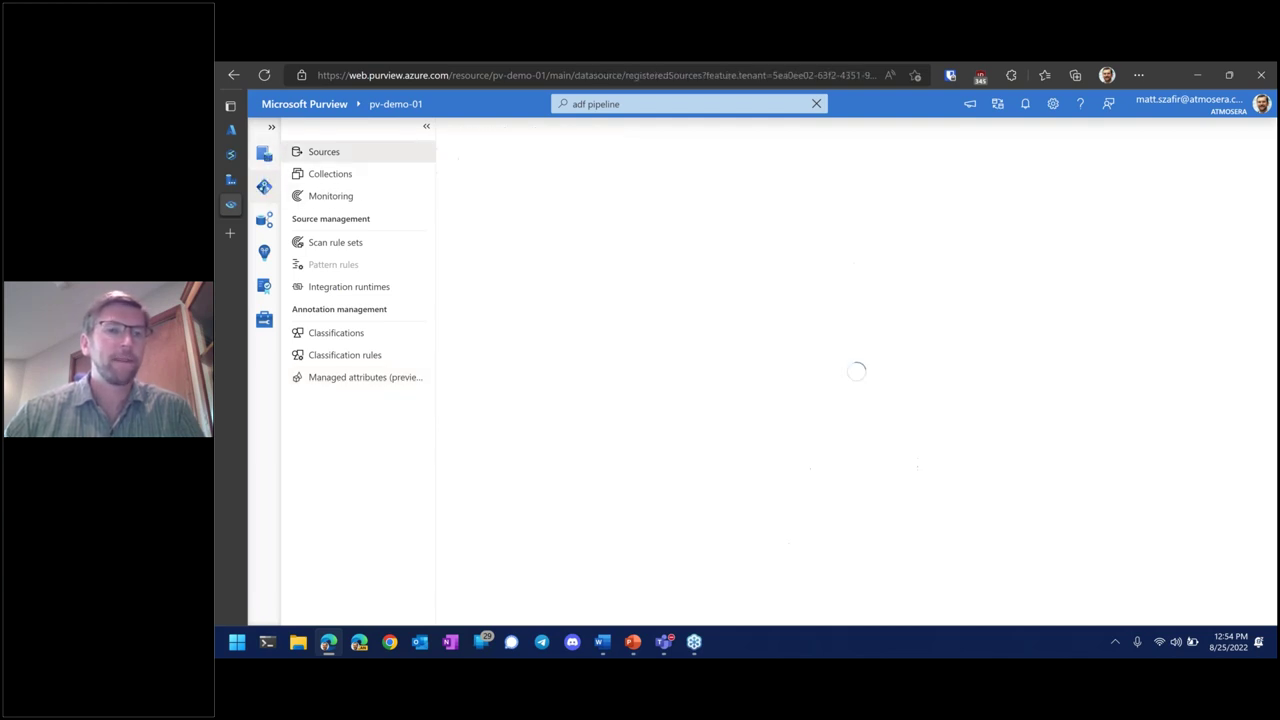
Run a wildcard * catalog search returning 92 assets and review the filter panel
click(313, 172)
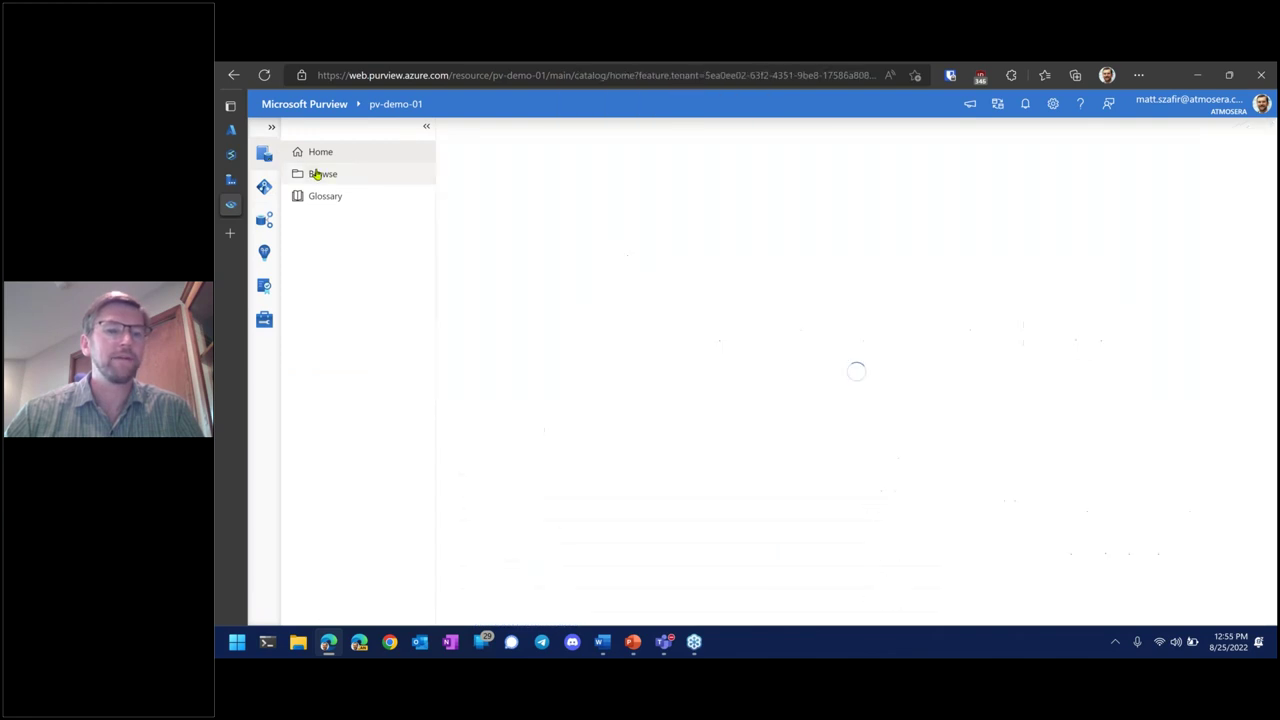
drag(628, 103, 600, 104)
click(603, 124)
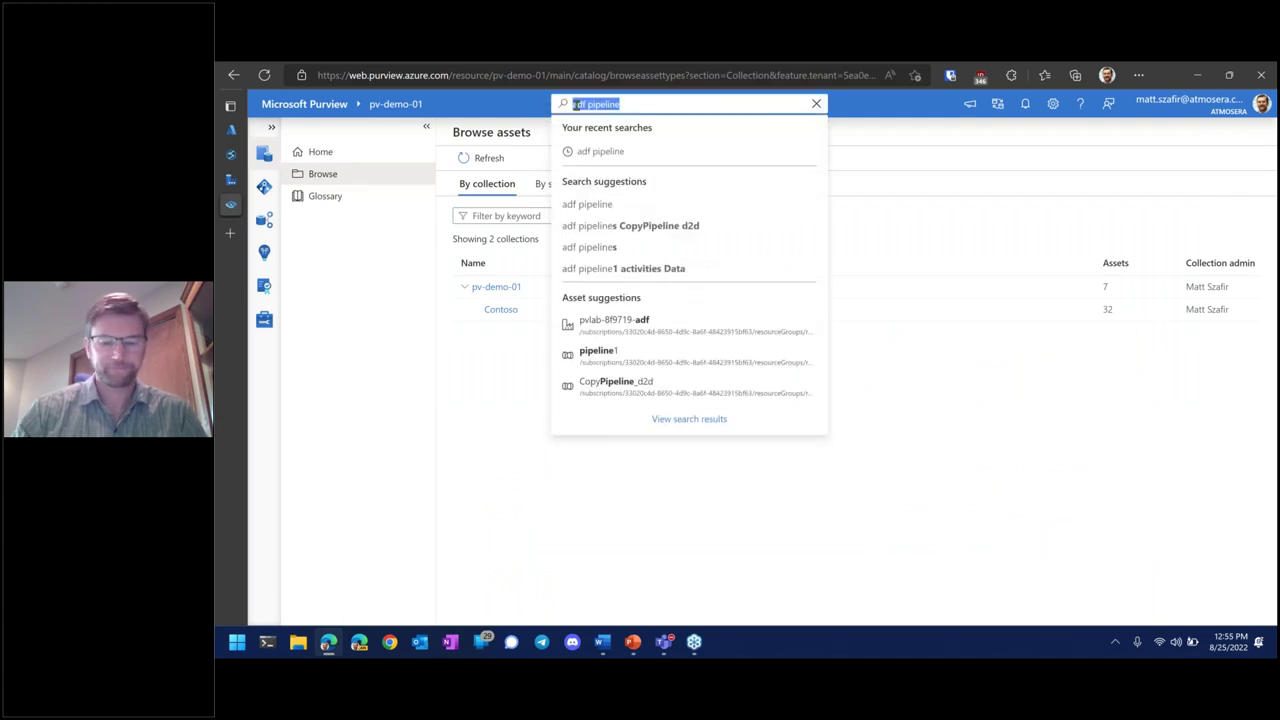
text(*)
key(Return)
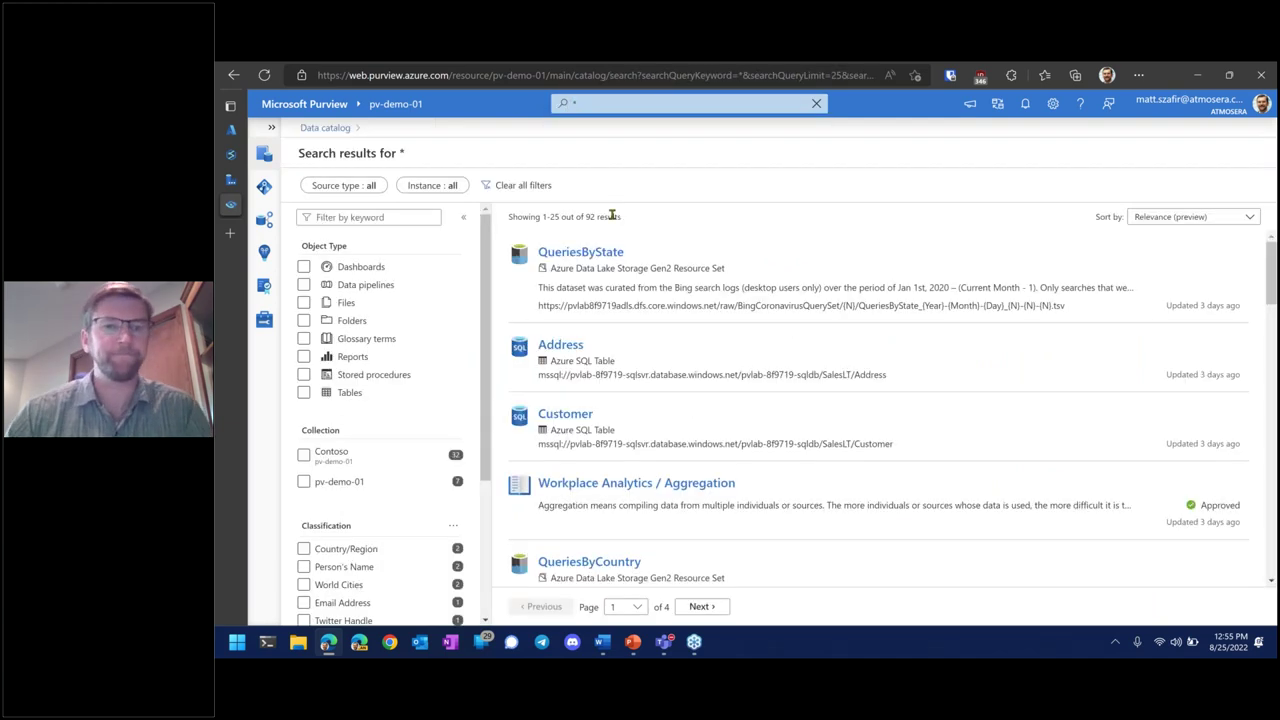
scroll(474, 416, down, 1)
scroll(474, 416, down, 3)
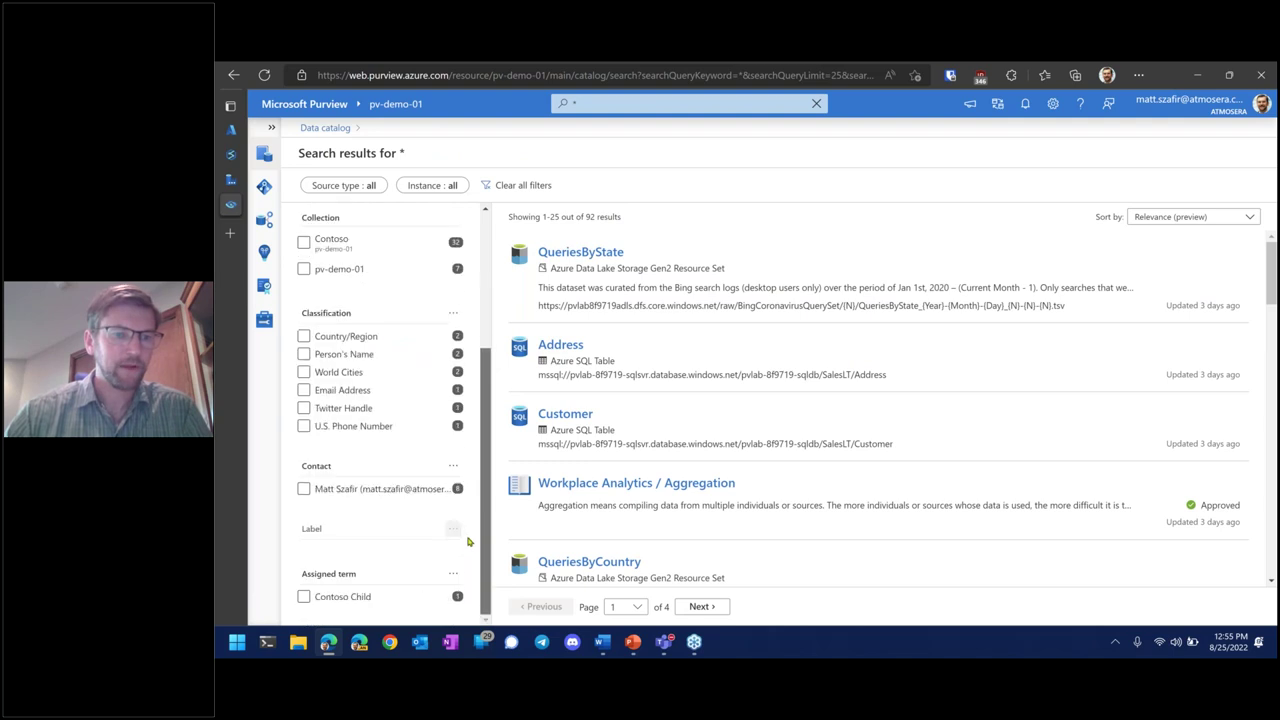
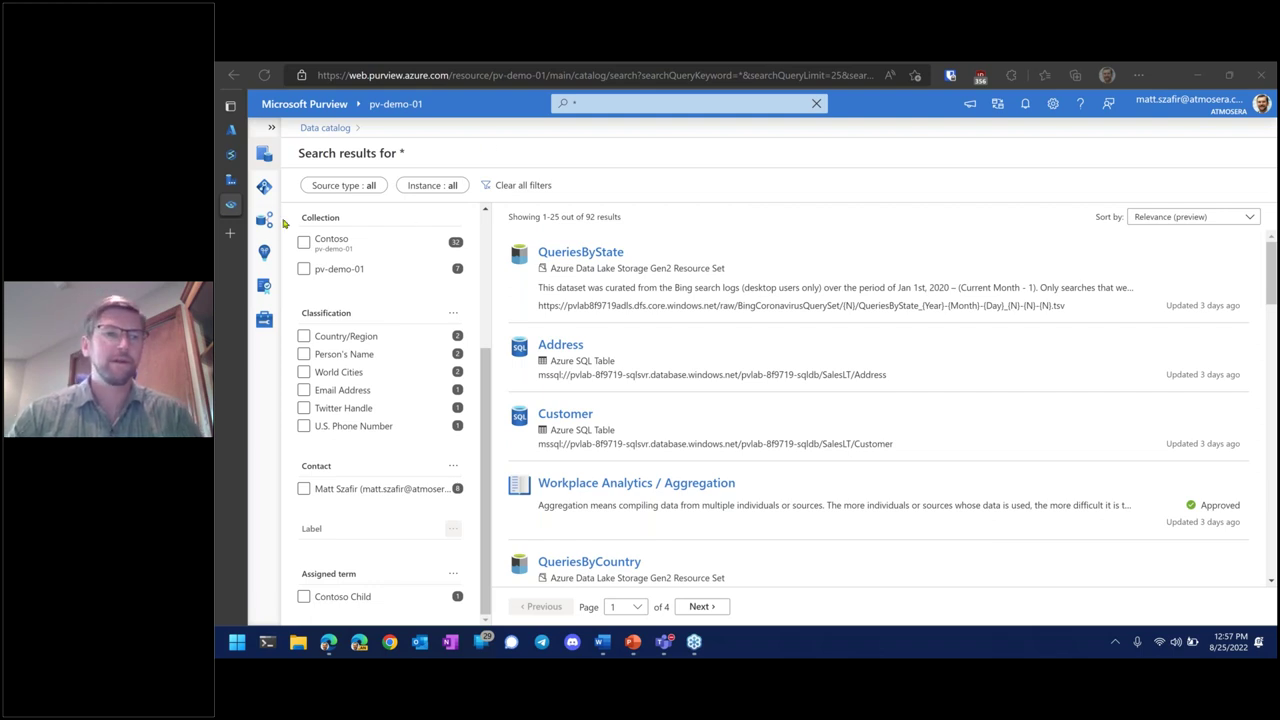
Open a new Edge tab beside the Purview catalog search results for '*'
mouse_move(232, 232)
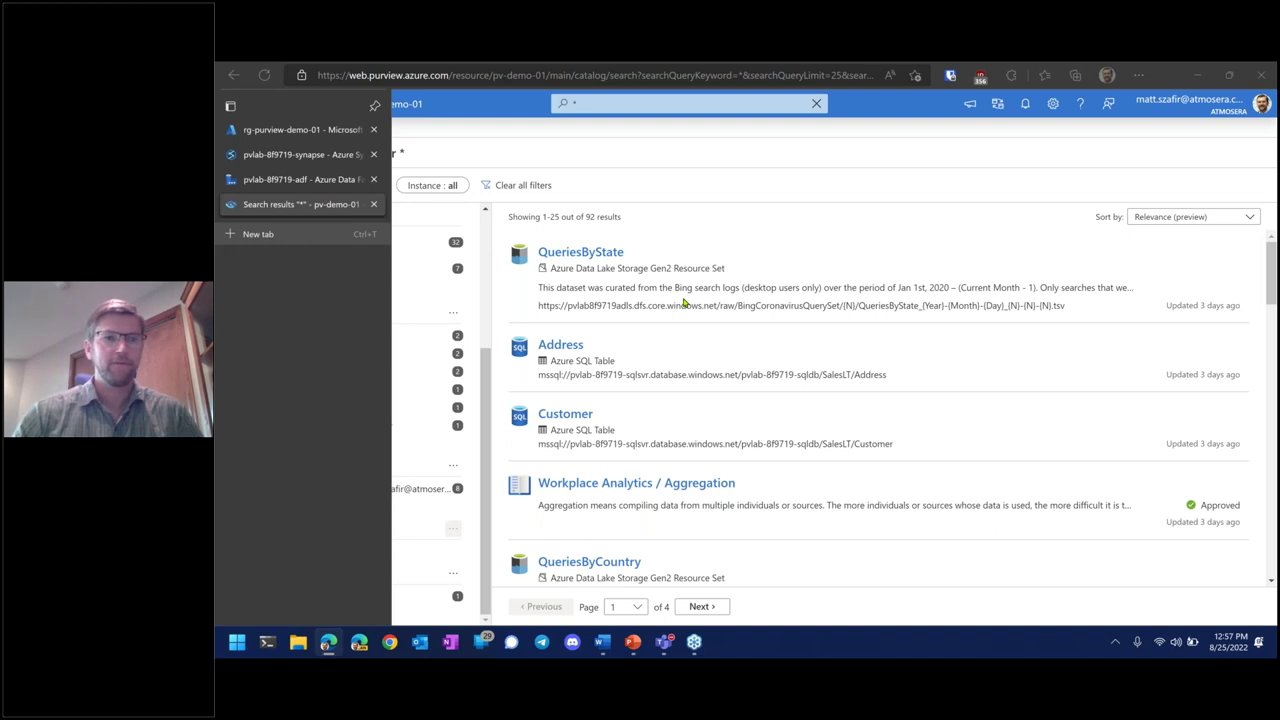
key(ctrl+t)
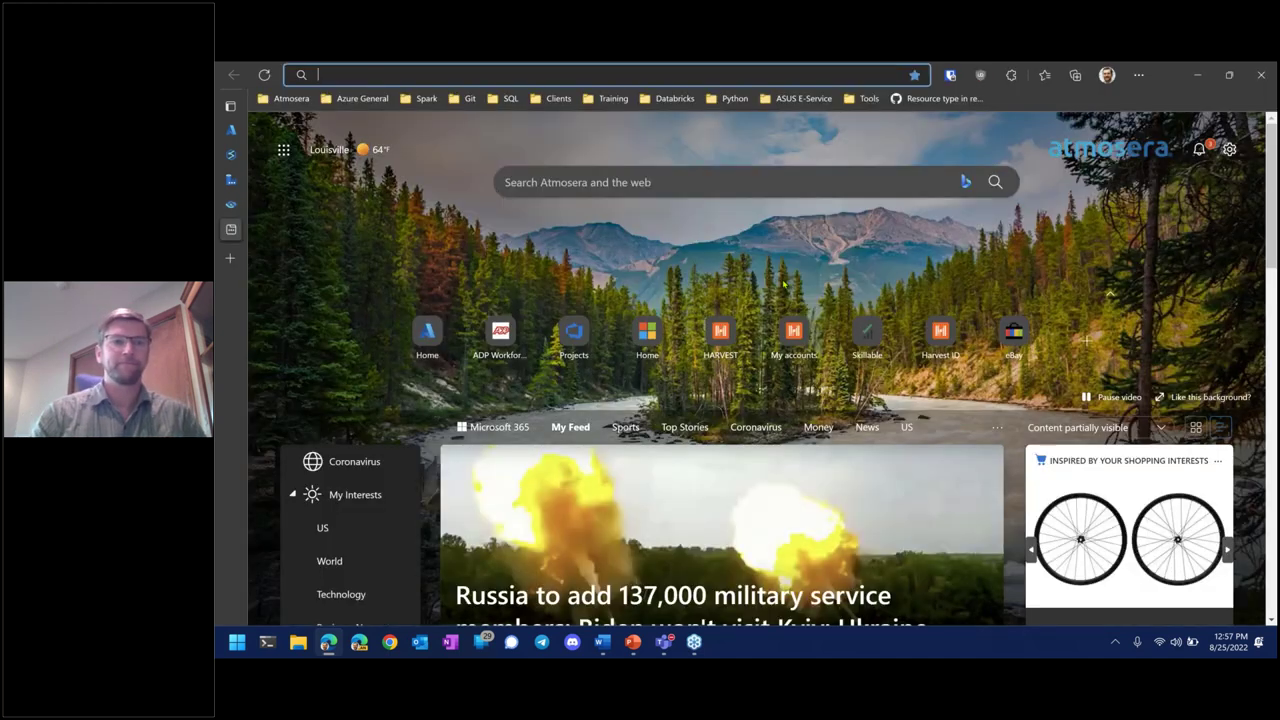
Search 'purview supported' and open the Purview Data Map supported data sources article
text(purview)
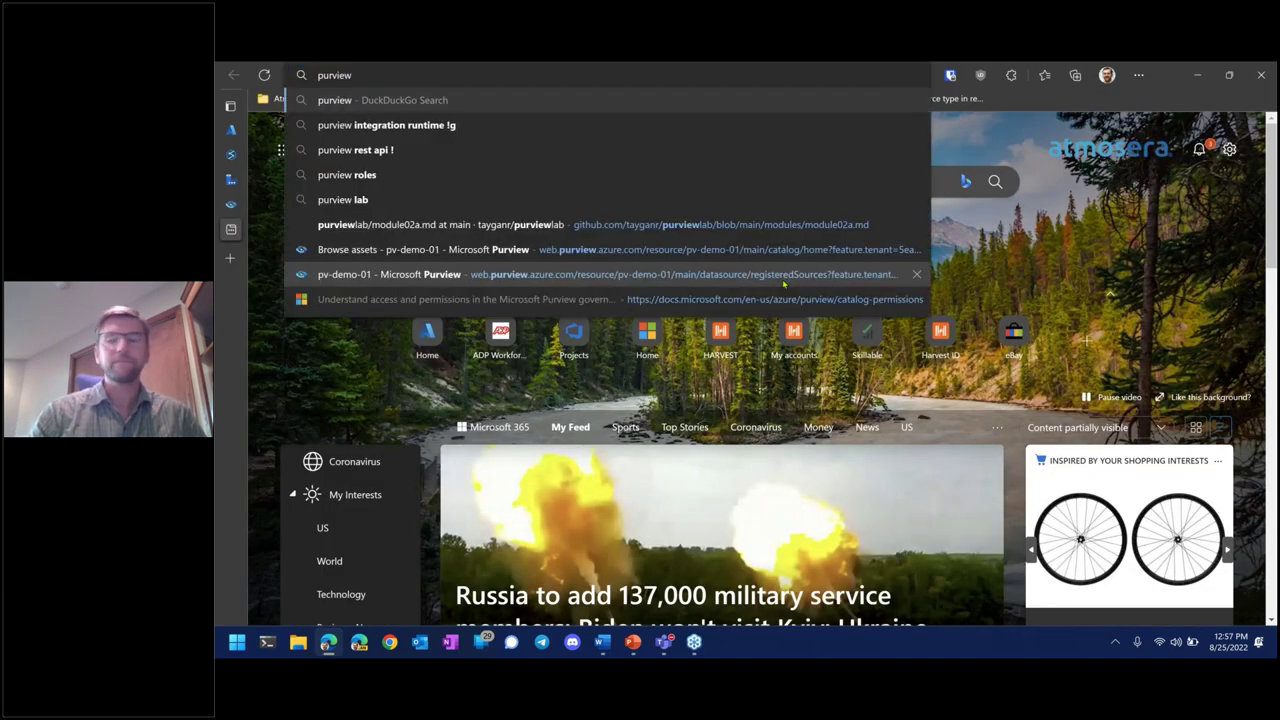
text( sour)
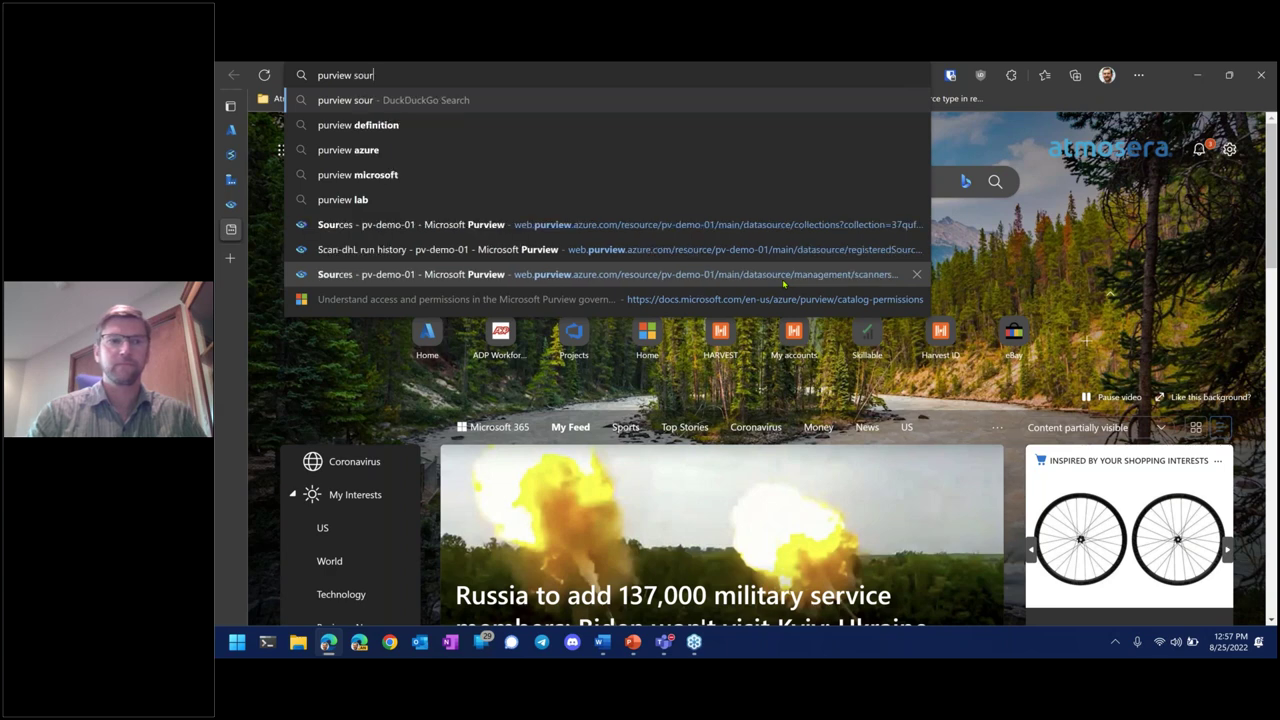
key(BackSpace)
key(BackSpace)
key(BackSpace)
text(upporte)
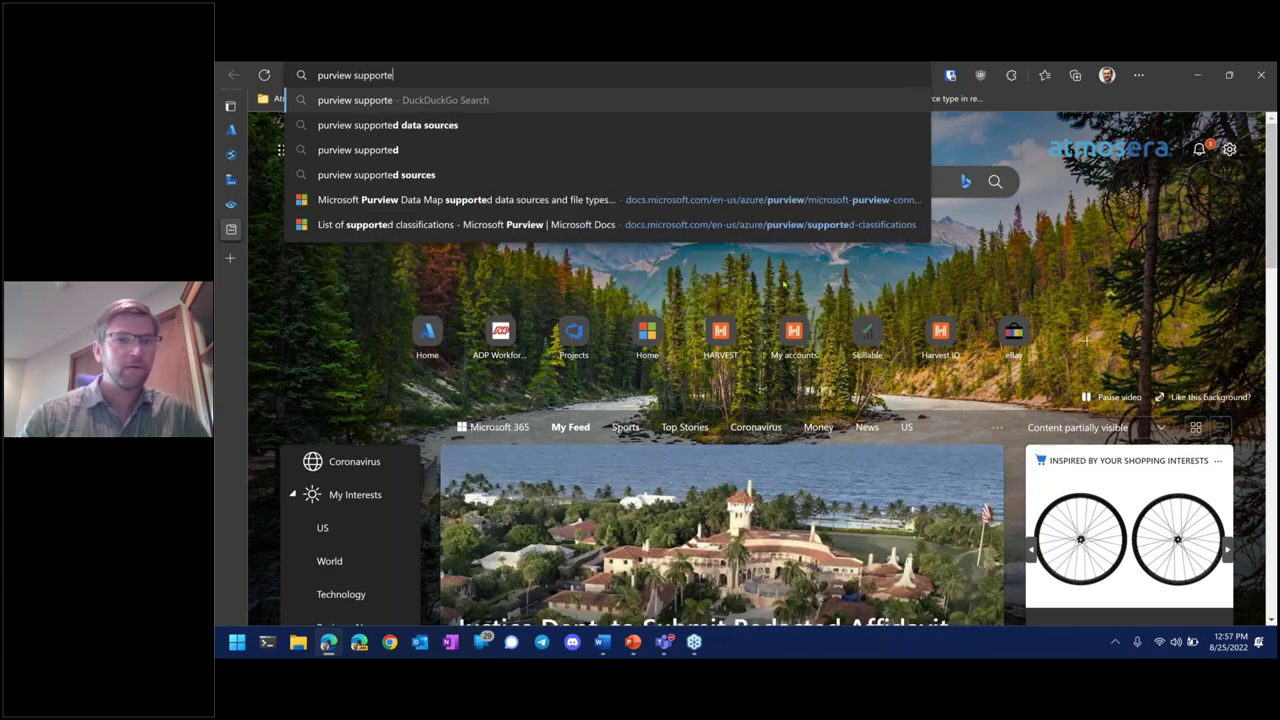
click(570, 199)
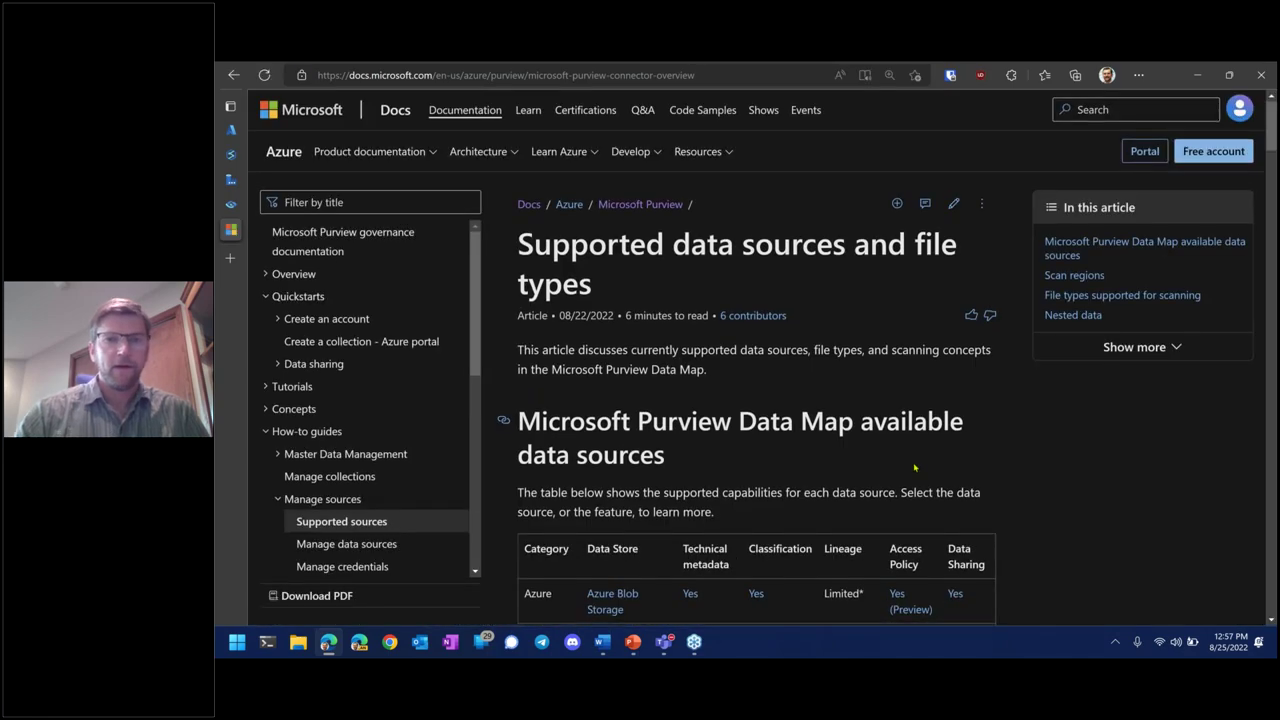
Locate Snowflake in the supported sources table by searching the page for 'snowfl'
scroll(914, 467, down, 3)
scroll(1074, 467, down, 2)
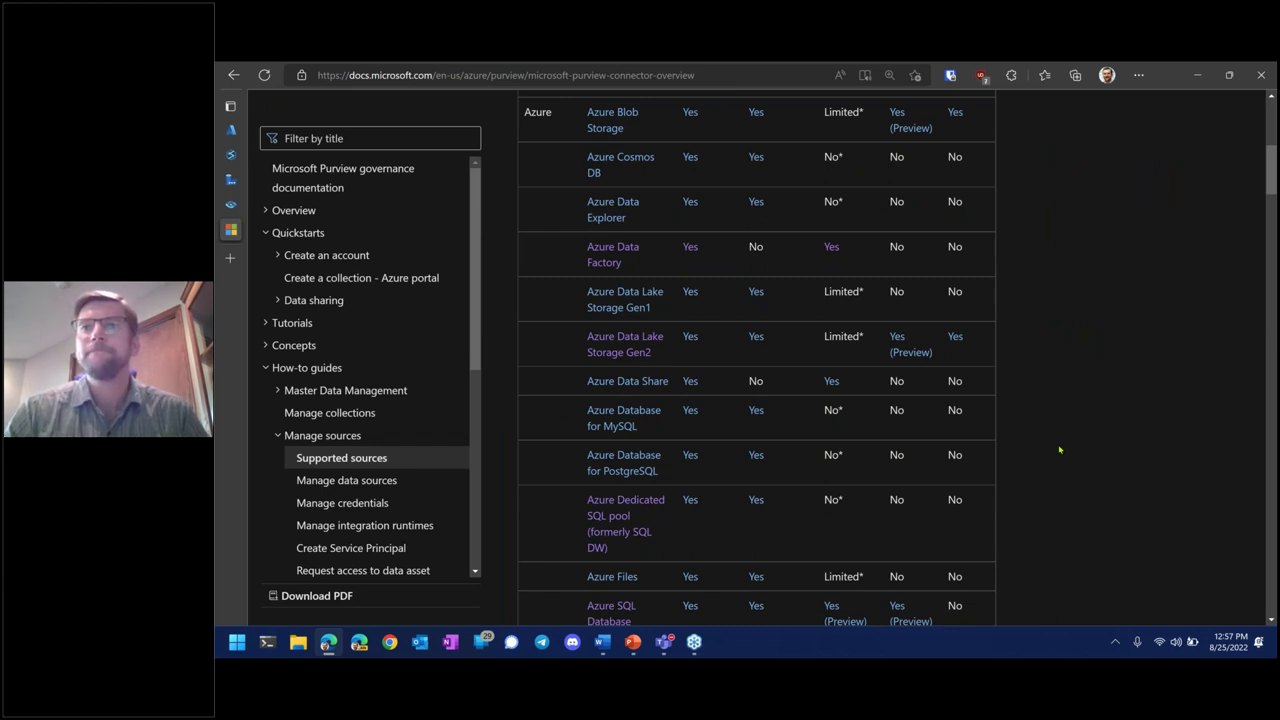
key(ctrl+f)
text(snowfl)
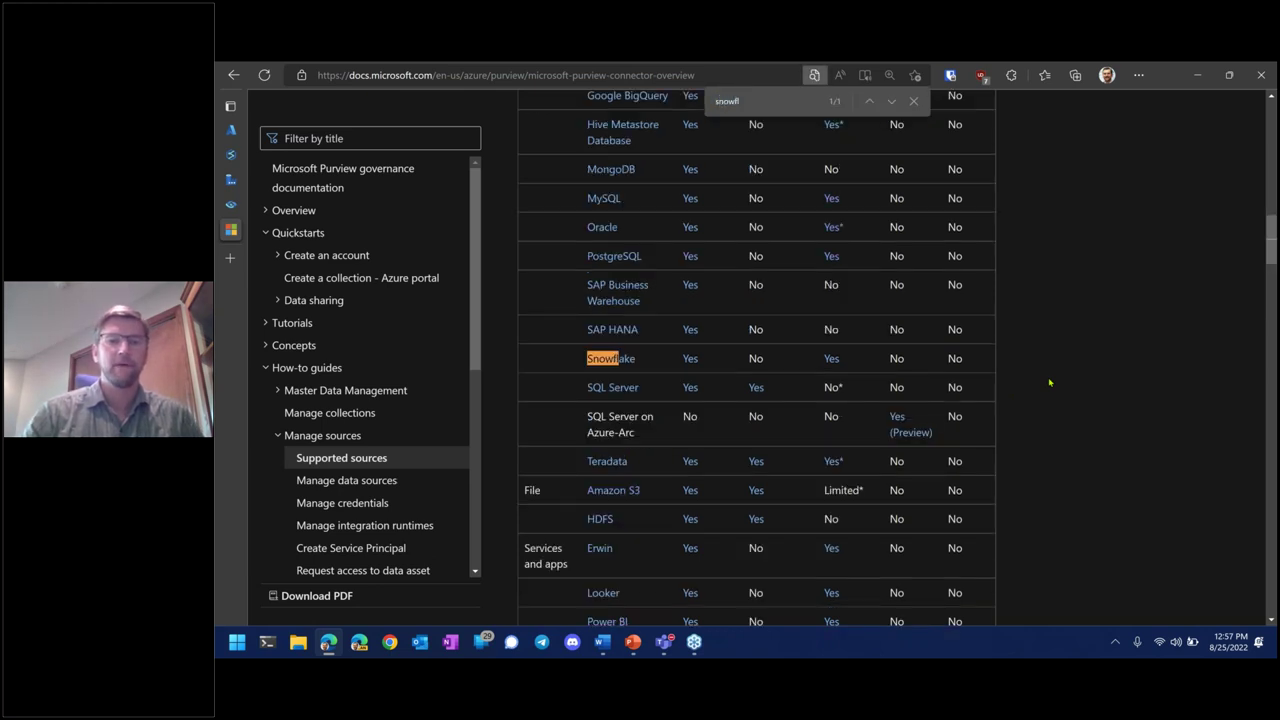
Close the find bar and select MongoDB's 'No' entry in the table
click(912, 101)
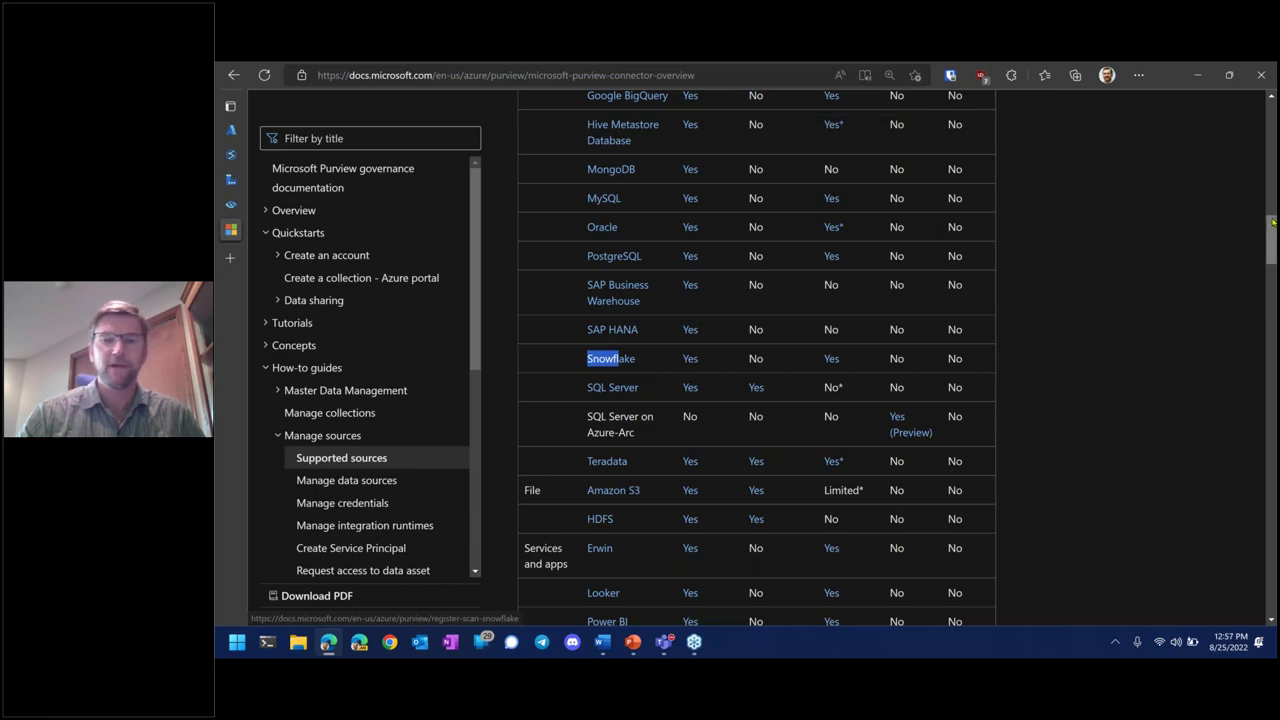
mouse_move(1271, 218)
mouse_down()
mouse_move(1271, 106)
mouse_move(1271, 218)
mouse_up()
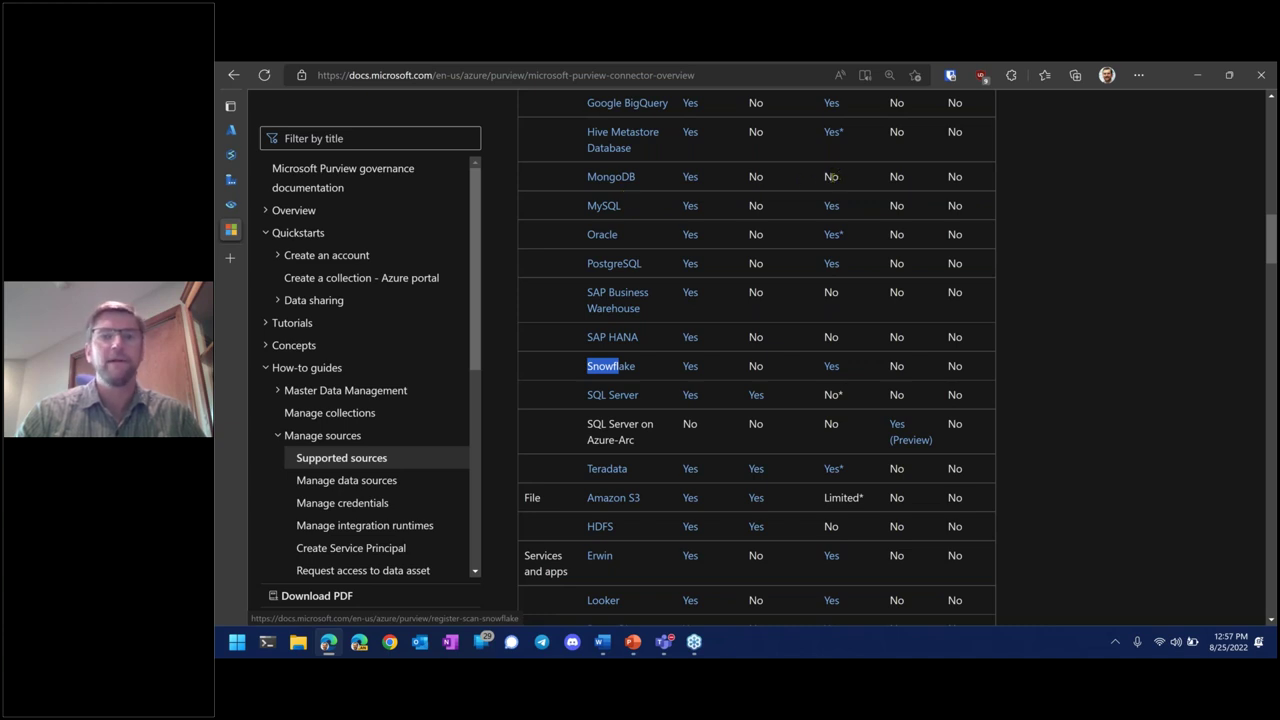
double_click(829, 176)
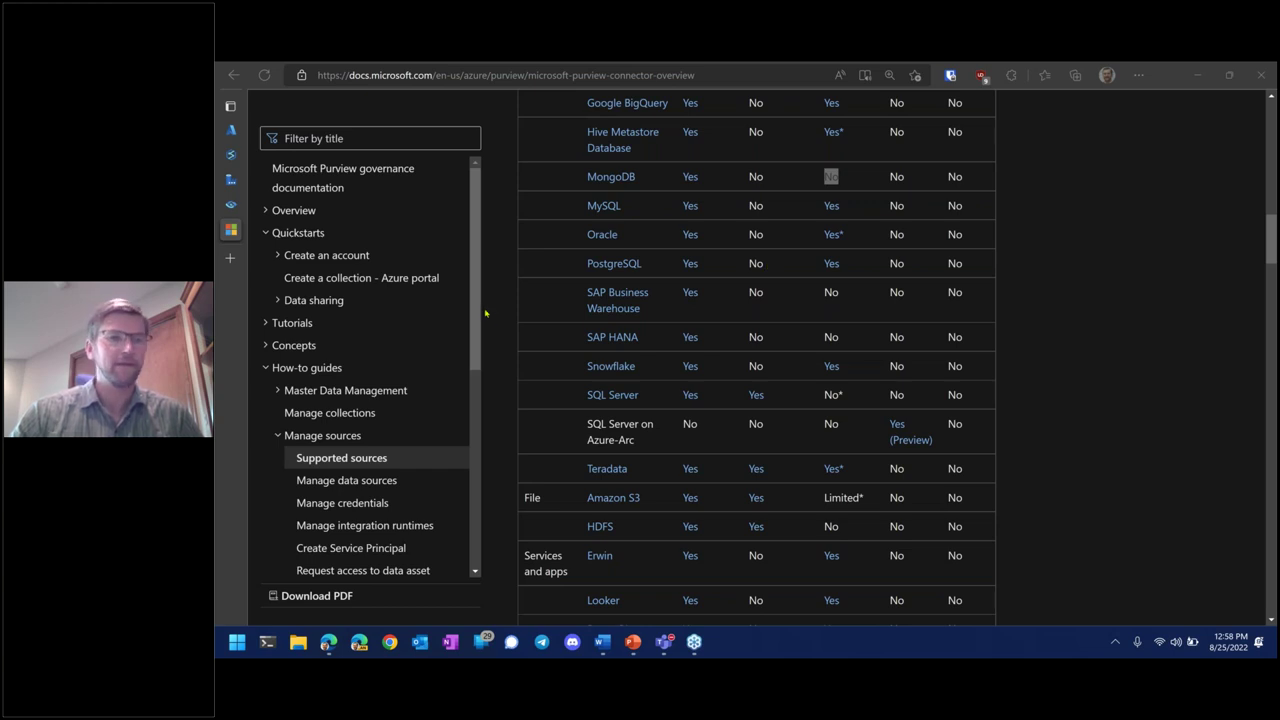
Return to the Purview tab and open the Data catalog's Glossary terms list
mouse_move(231, 155)
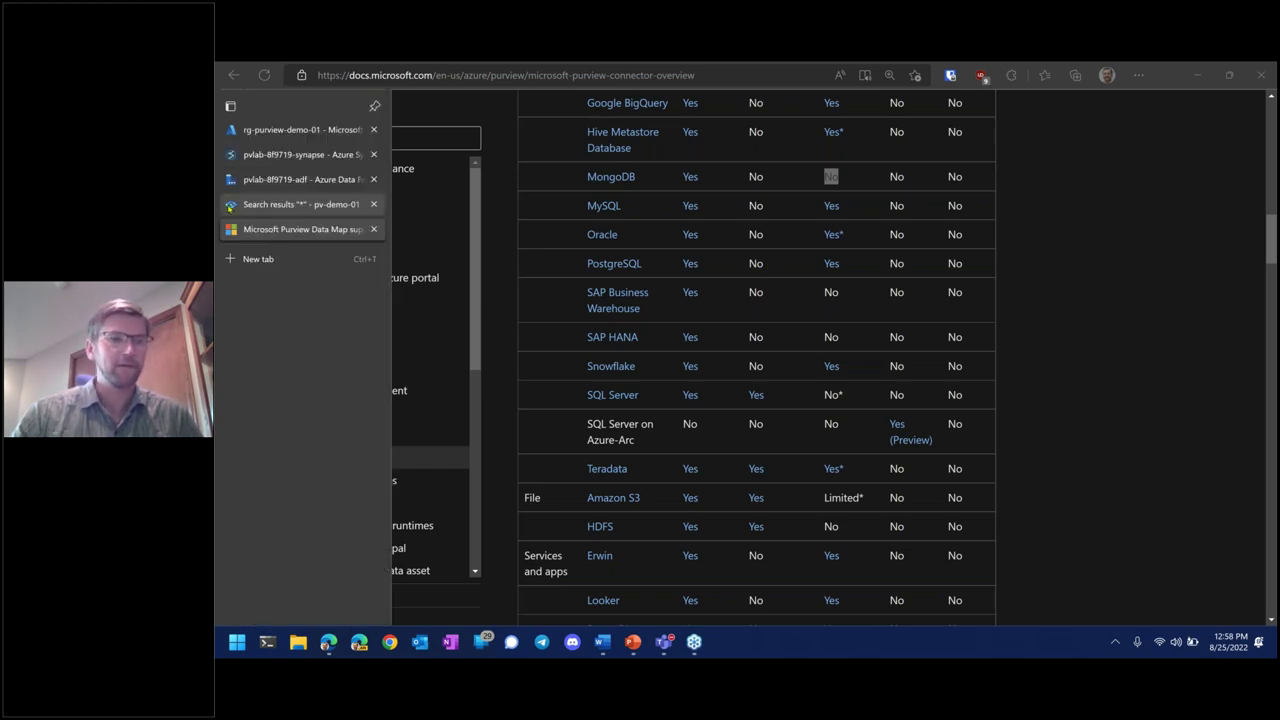
click(231, 205)
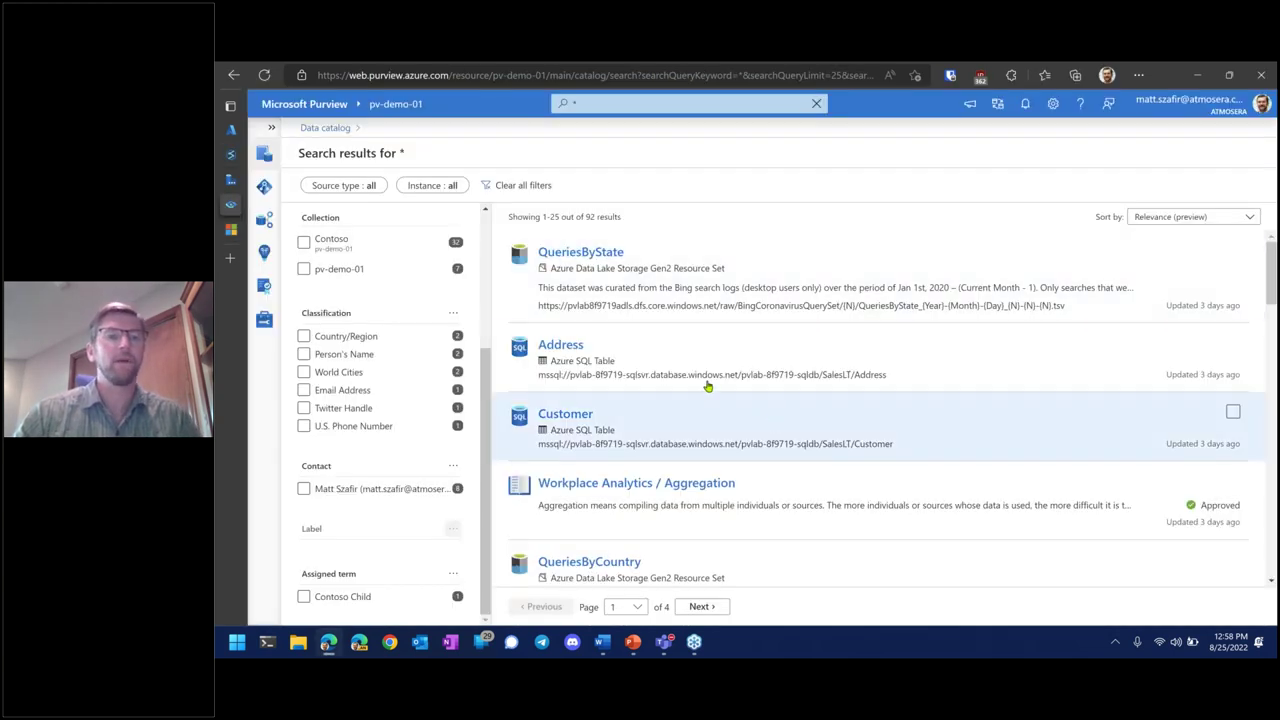
click(265, 156)
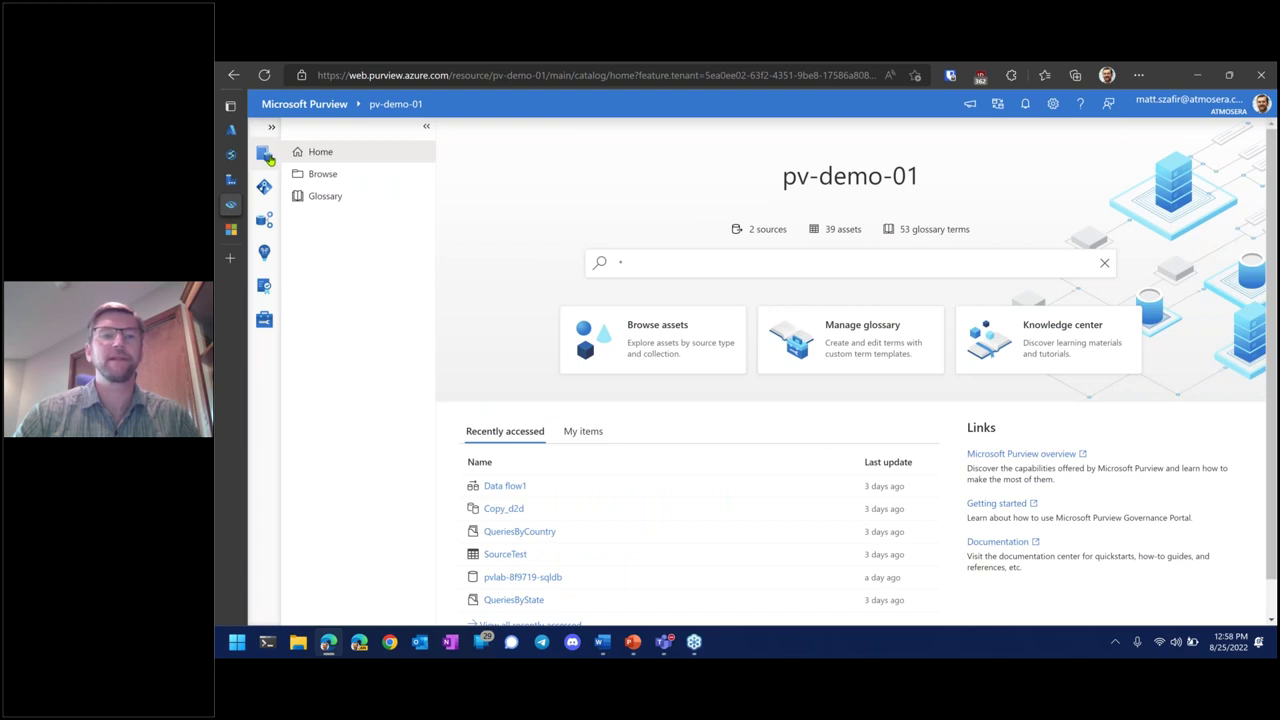
click(318, 197)
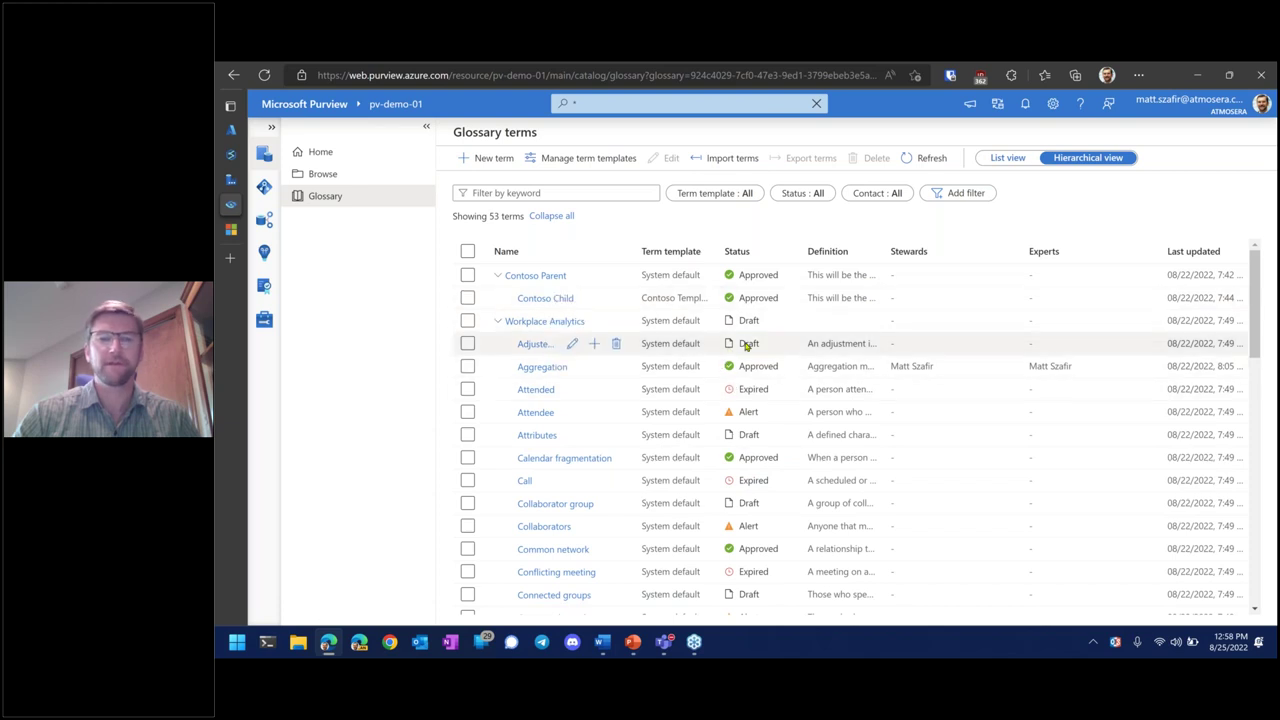
Change 'Adjusted meeting hours' status from Draft to Approved and save the term
click(574, 345)
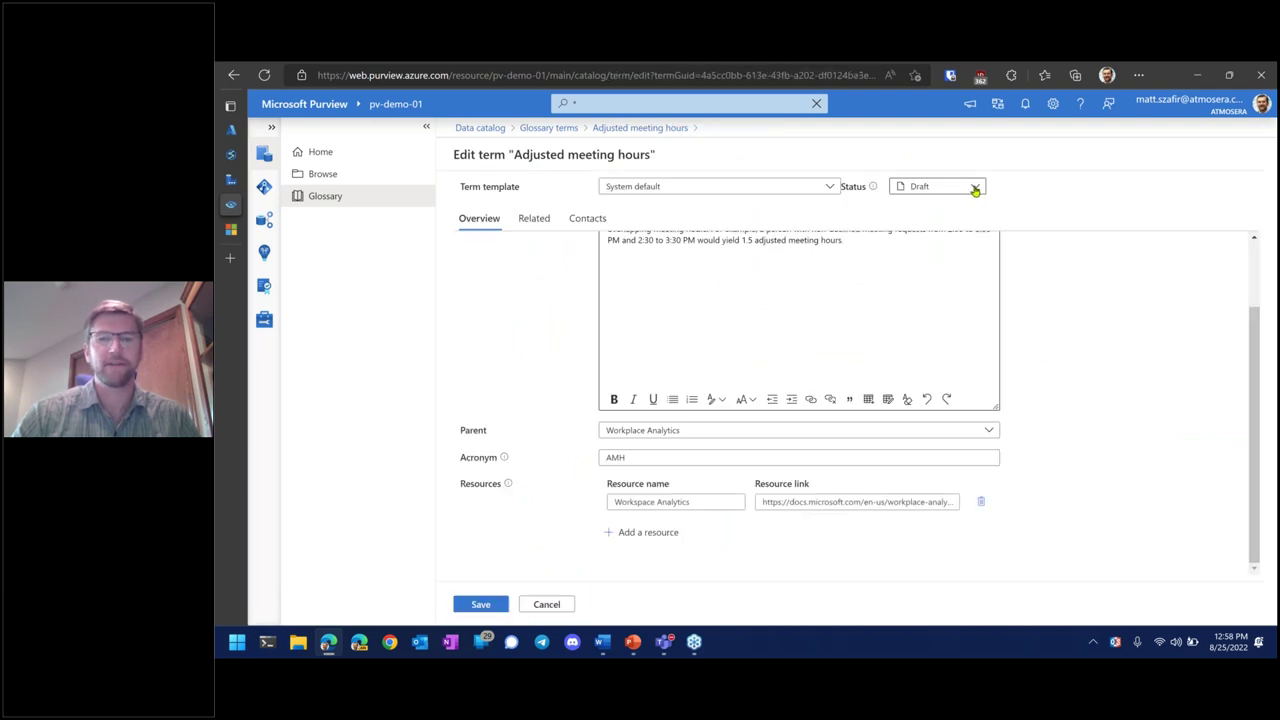
click(976, 188)
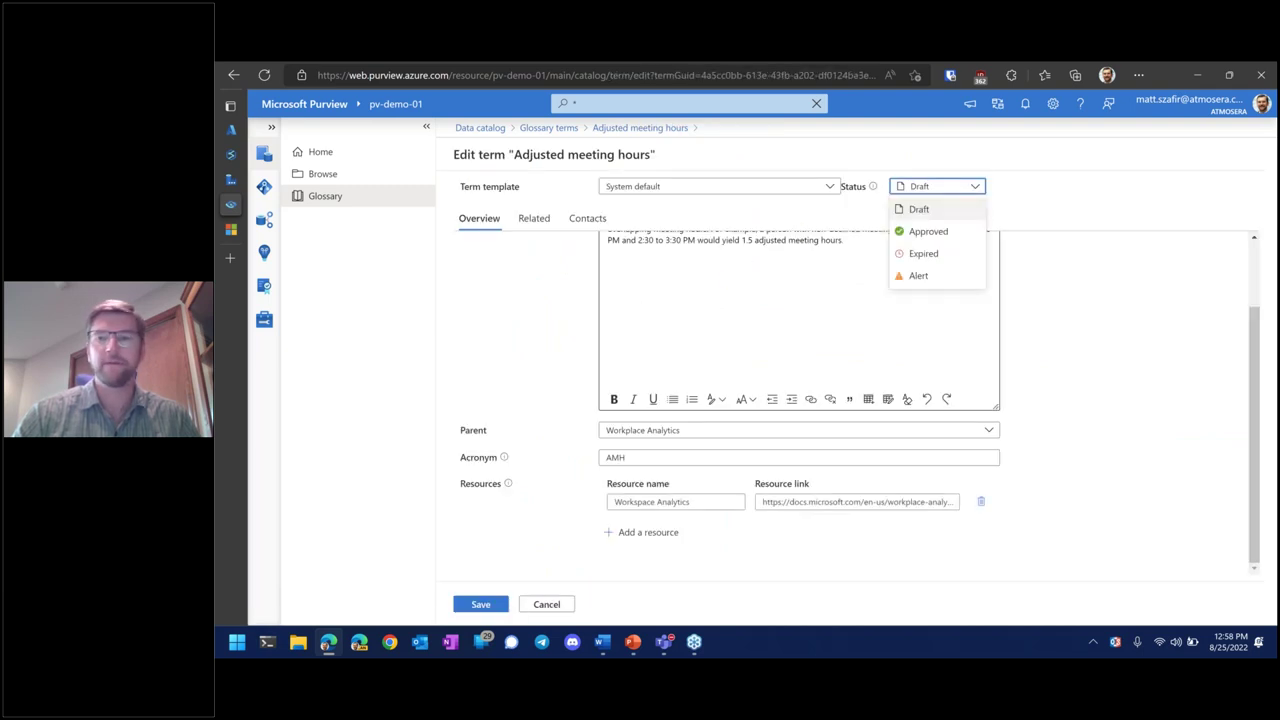
click(952, 231)
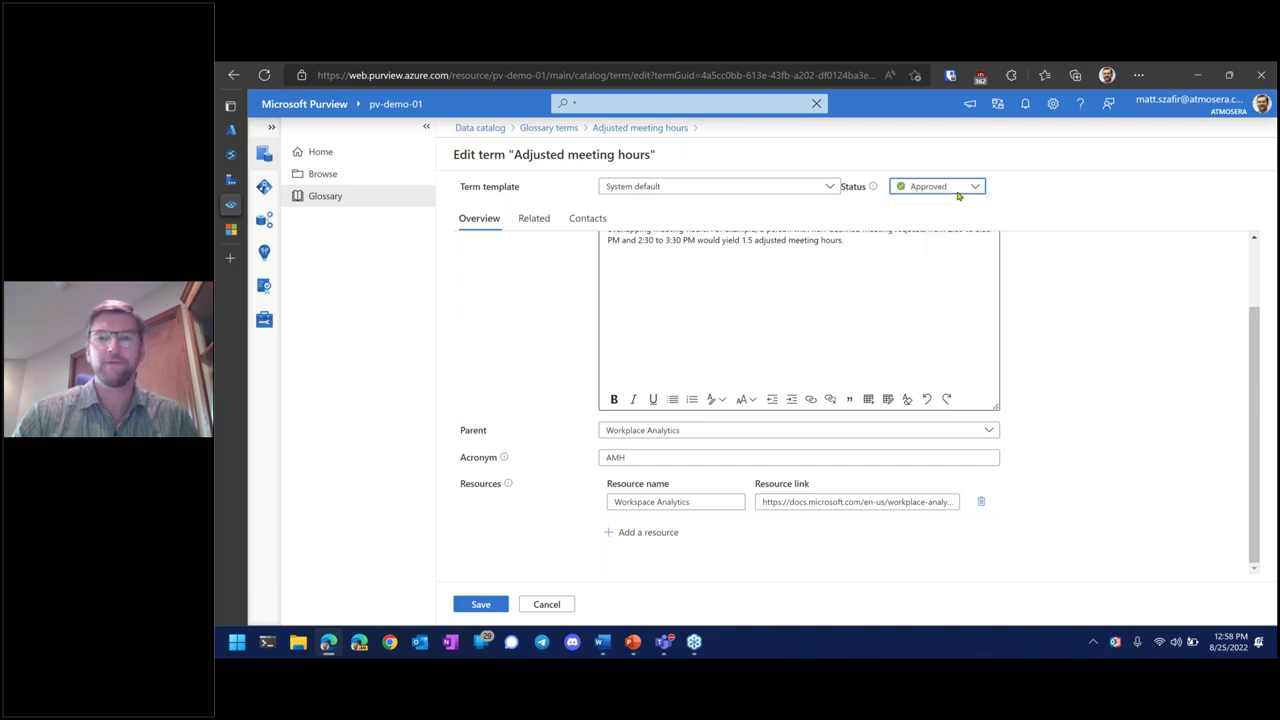
click(488, 607)
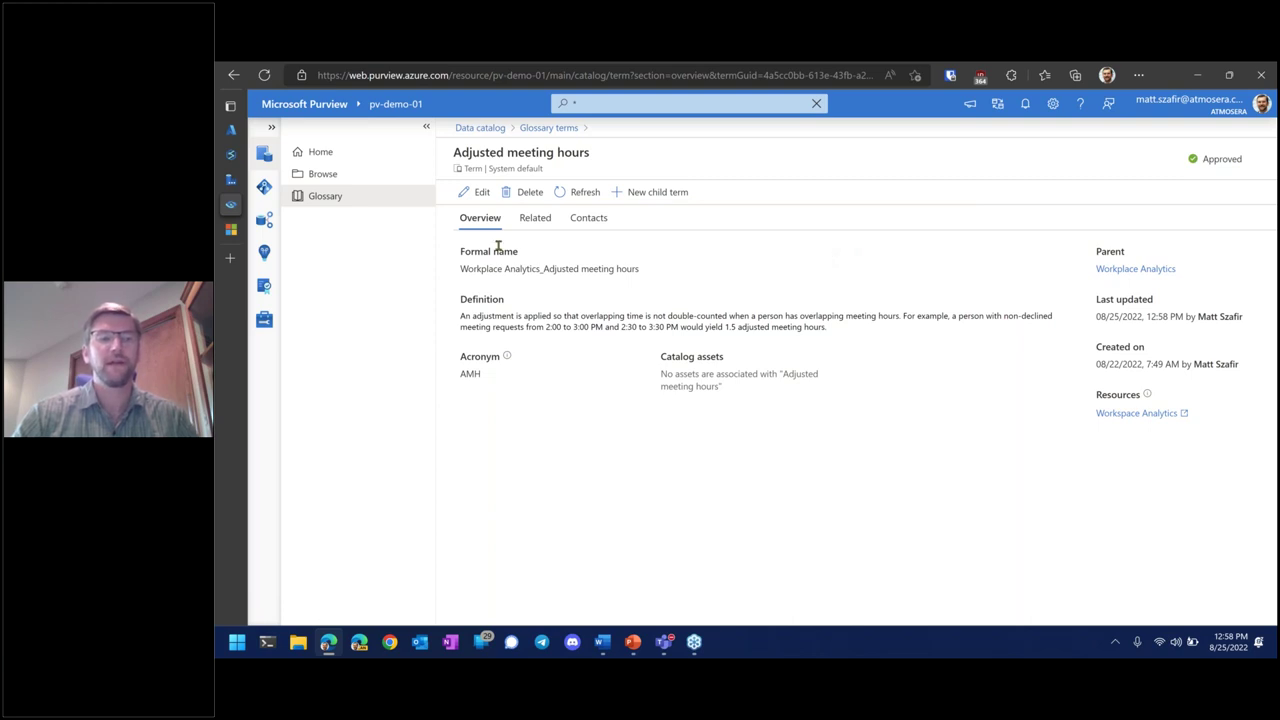
Go to the Management overview for the pv-demo-01 account
click(268, 319)
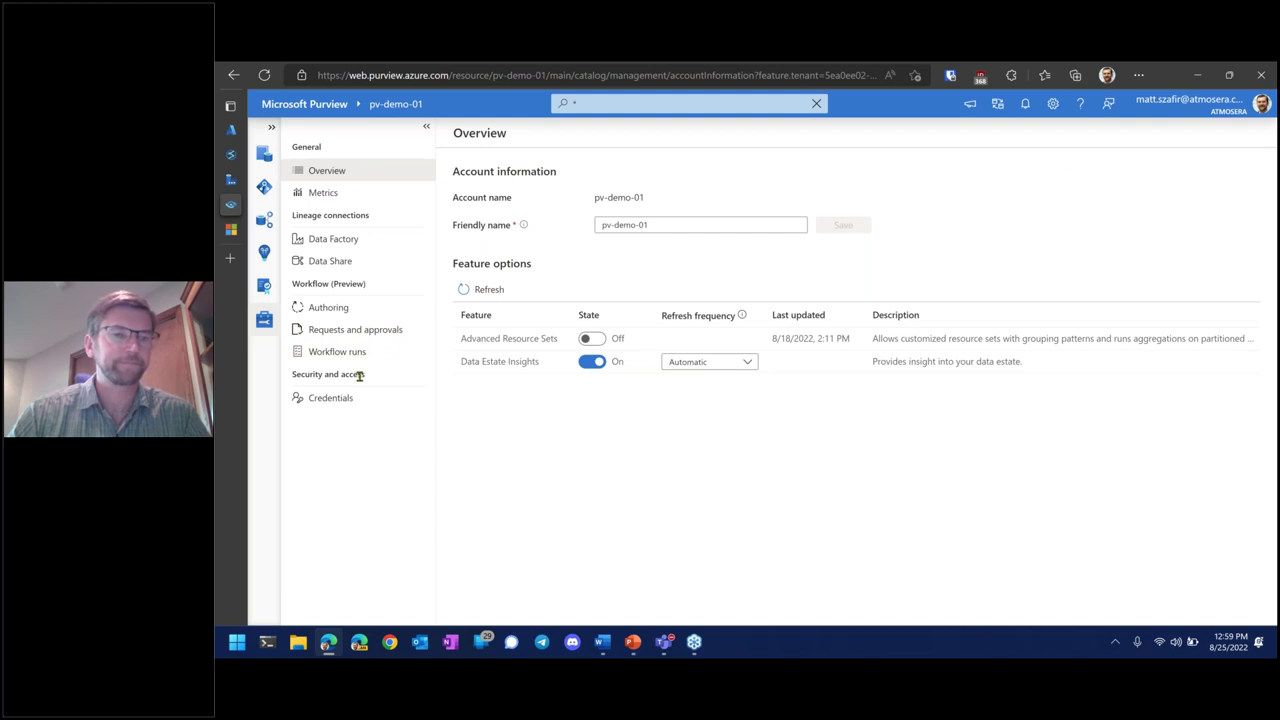
Create a new Governance workflow from the Data access request template, keeping the default name
click(338, 308)
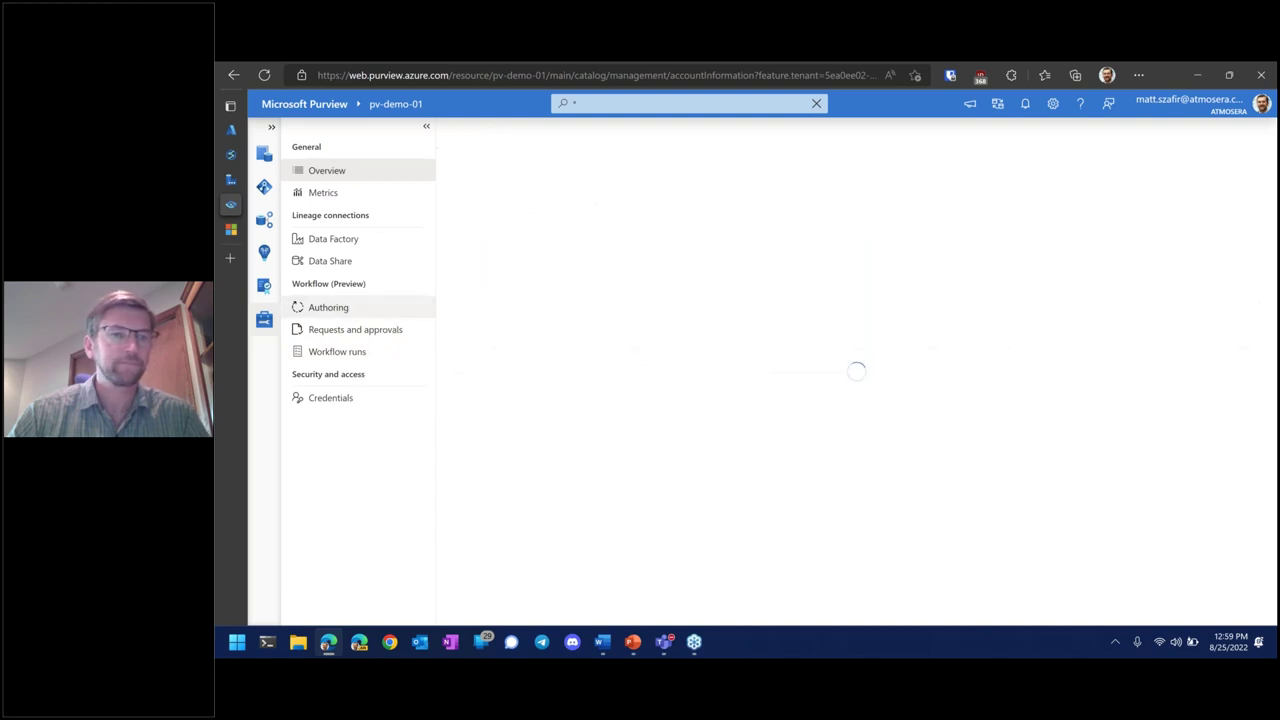
click(485, 187)
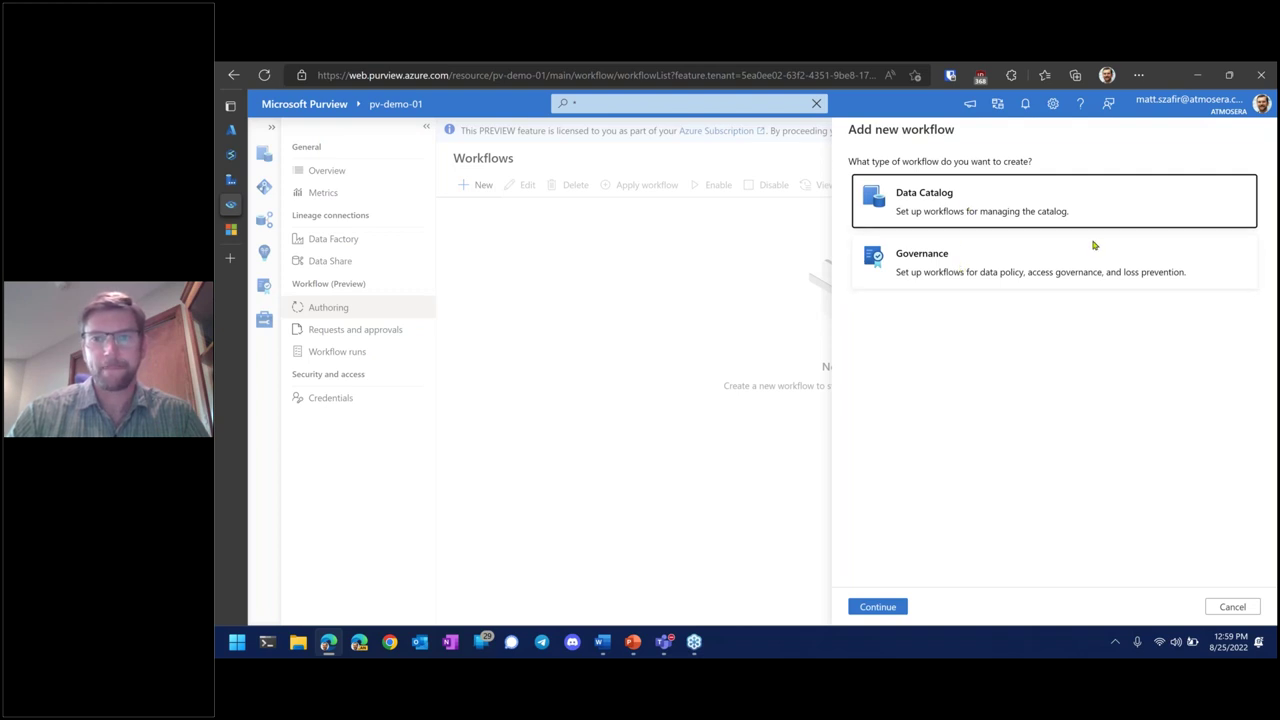
click(1065, 267)
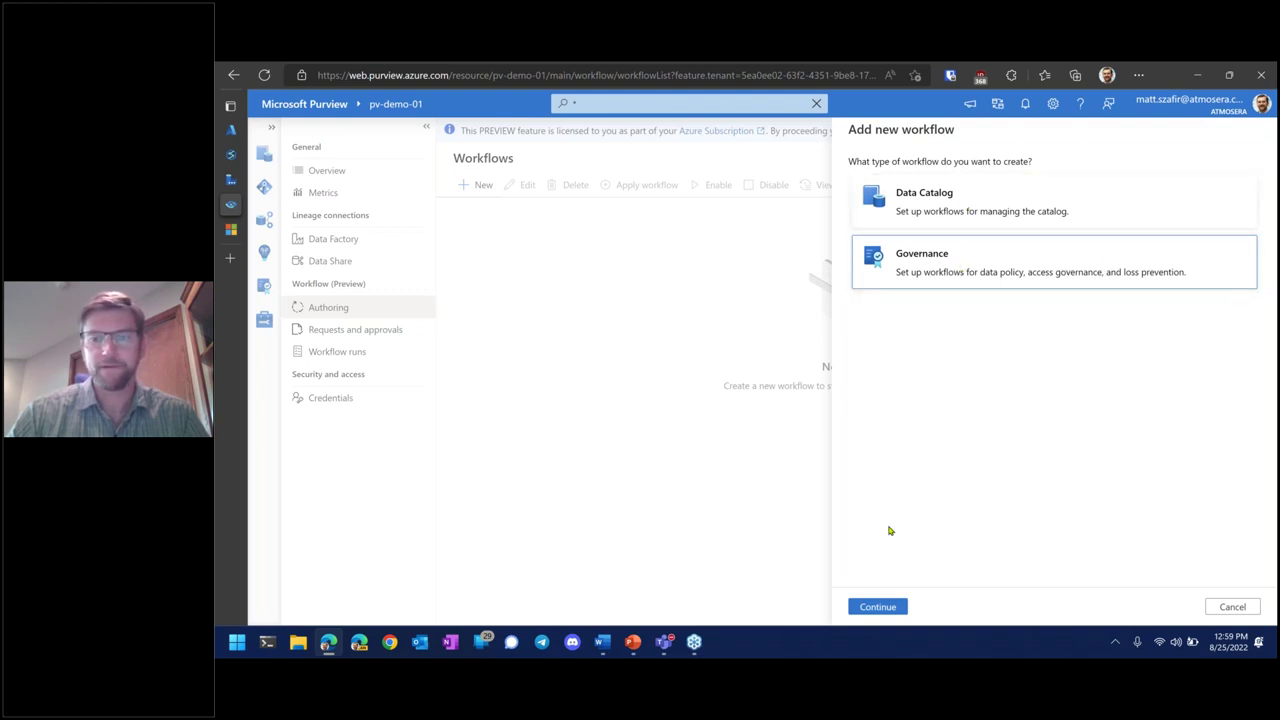
click(881, 607)
click(980, 228)
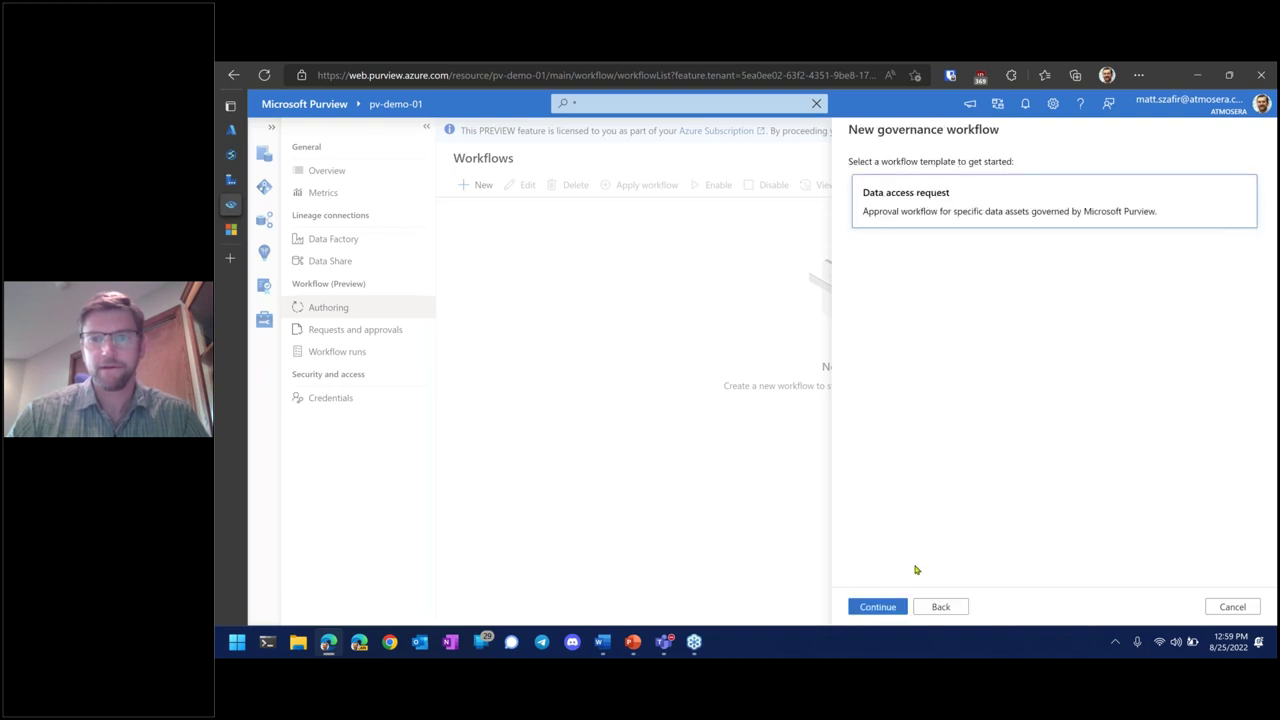
click(893, 615)
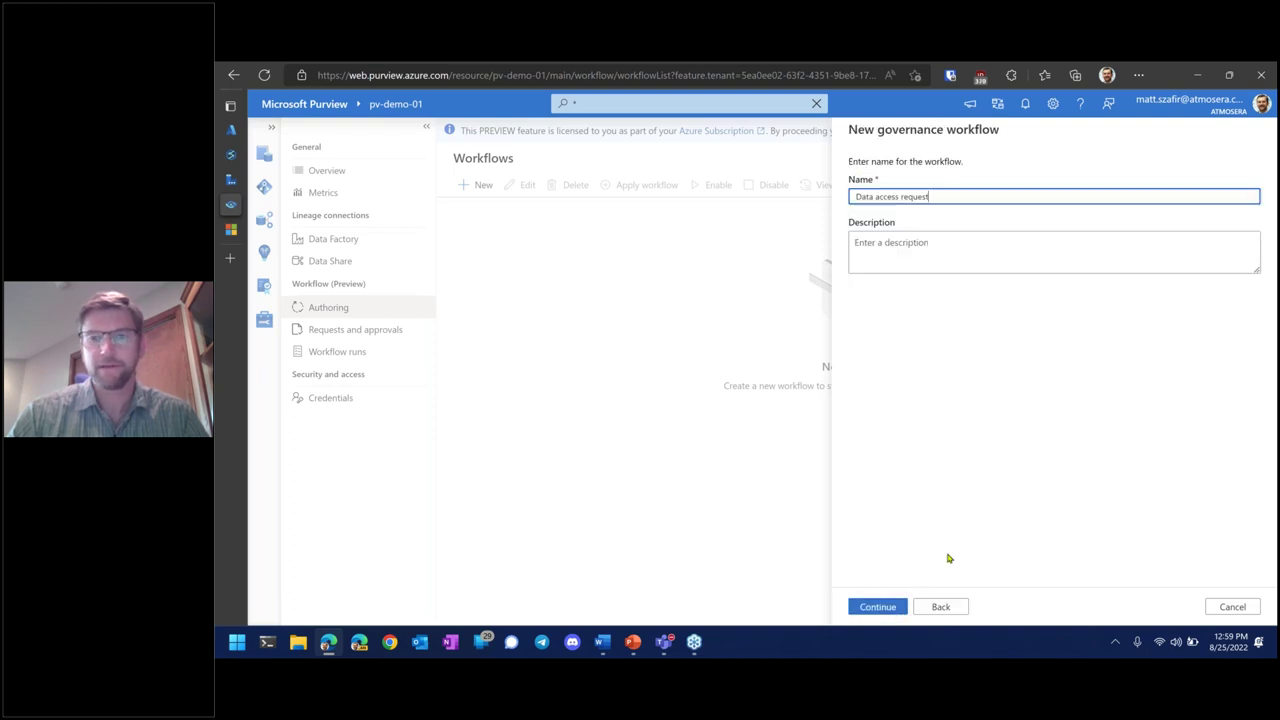
click(898, 609)
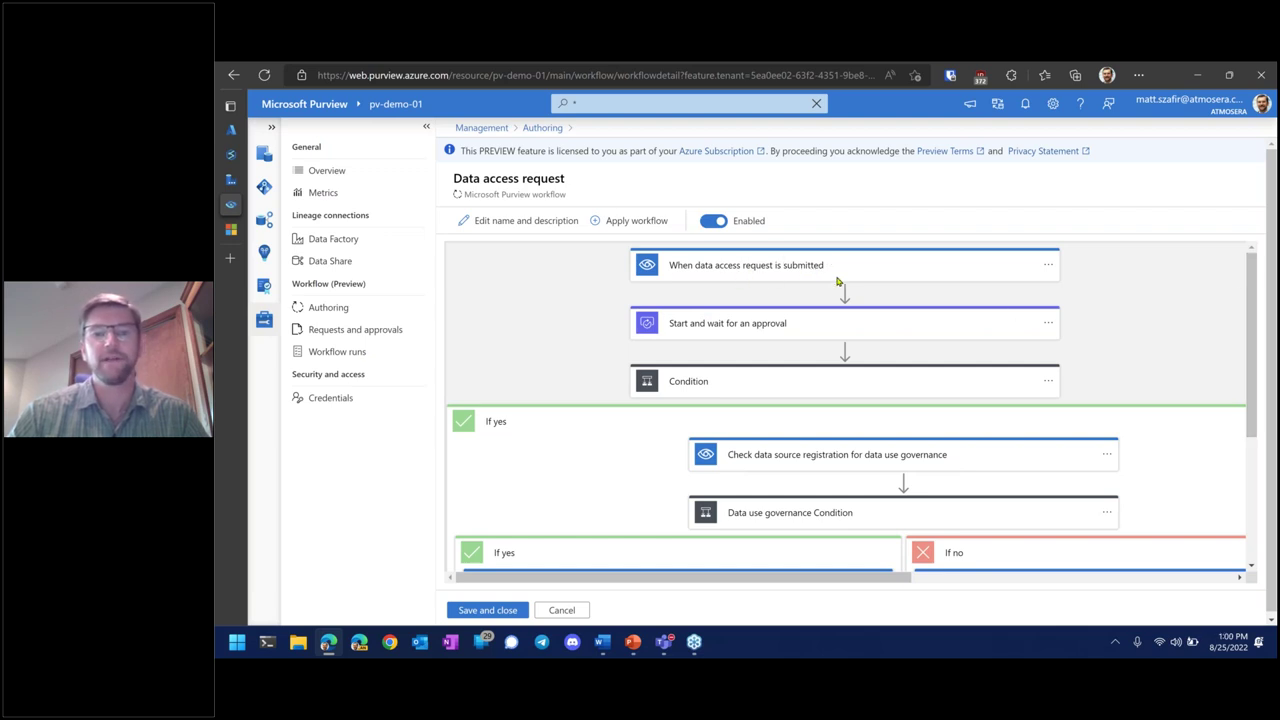
Leave the Data access request workflow unsaved and return to the Authoring list
mouse_move(1252, 280)
mouse_down()
mouse_move(1247, 430)
mouse_move(1240, 270)
mouse_up()
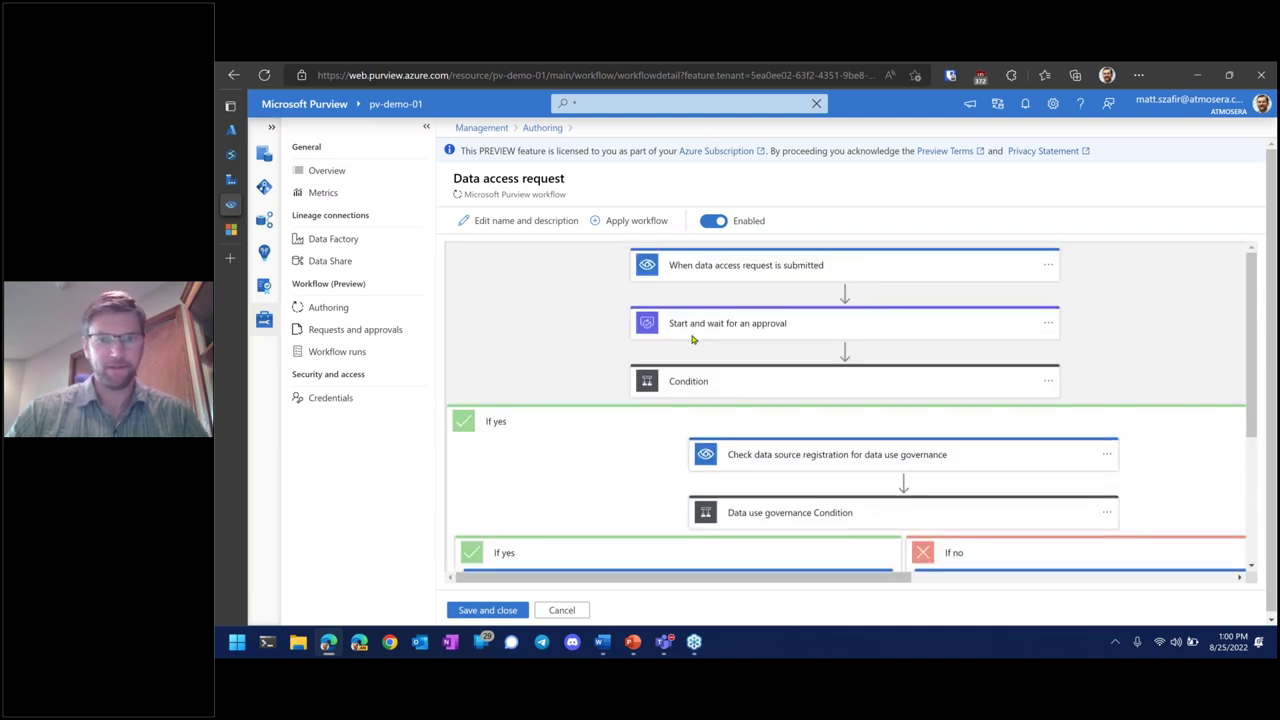
click(542, 128)
click(826, 161)
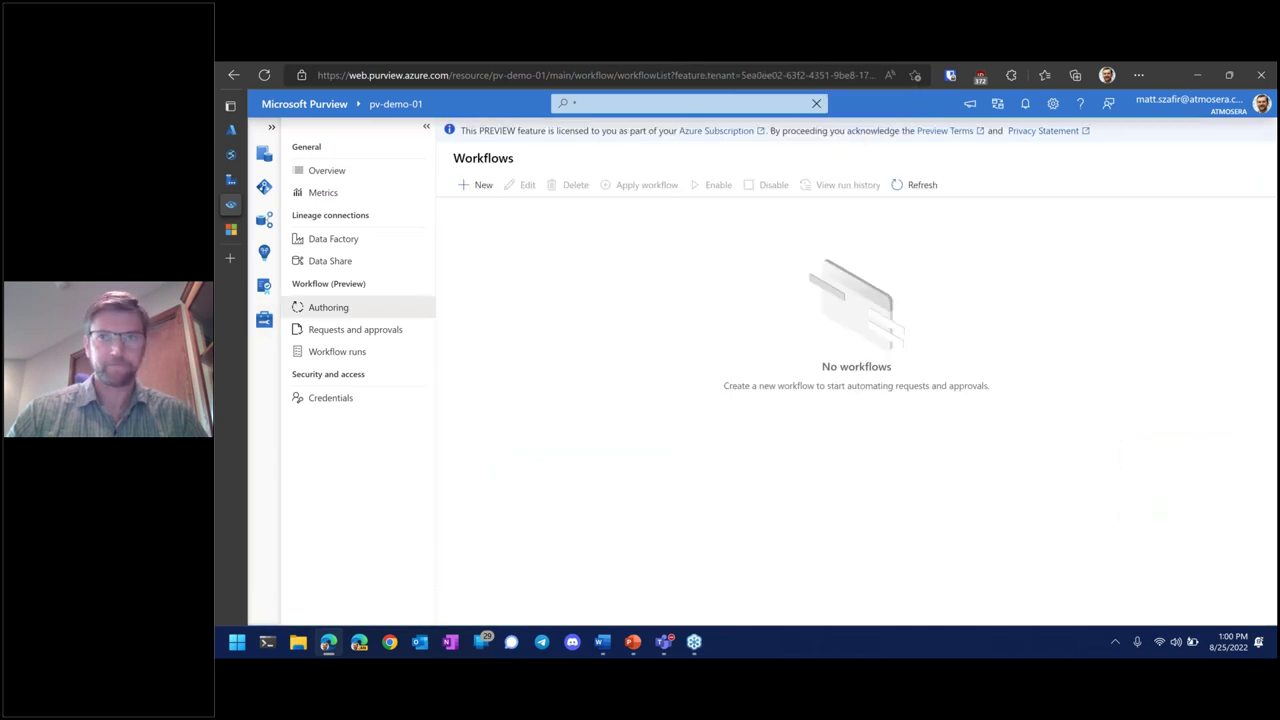